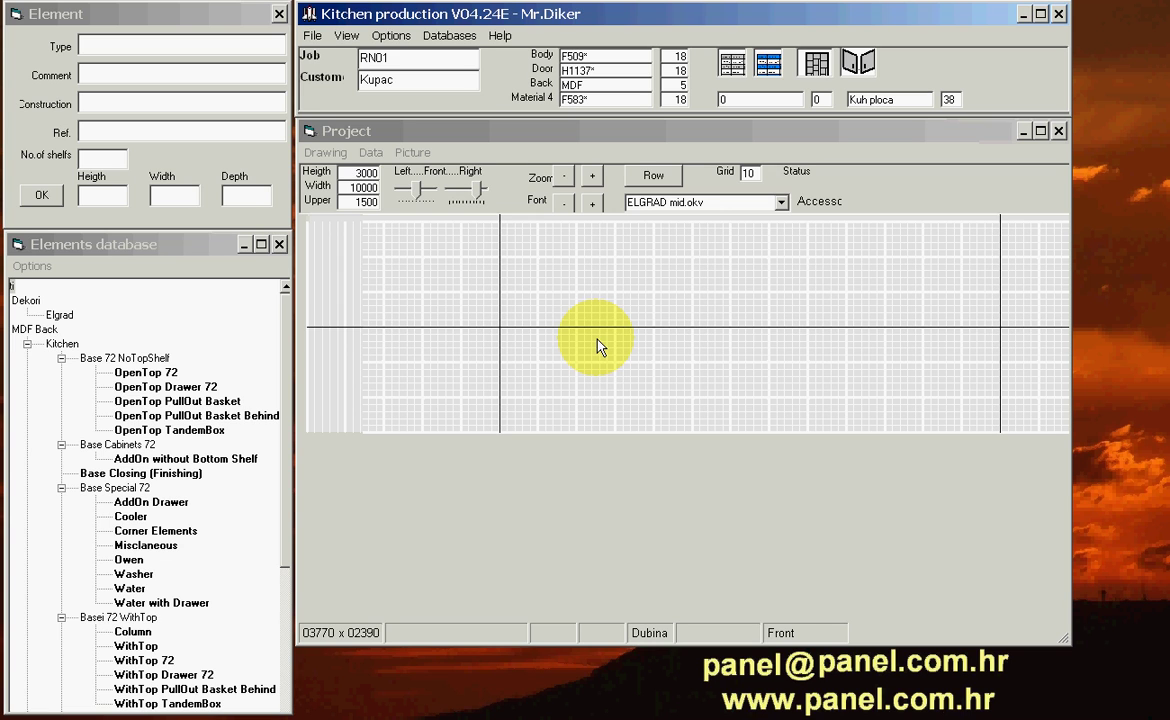
- Place OpenTop 72 base cabinets 45, 50, 90, 90, then a 60 OpenTop Drawer 72 unit
click(157, 378)
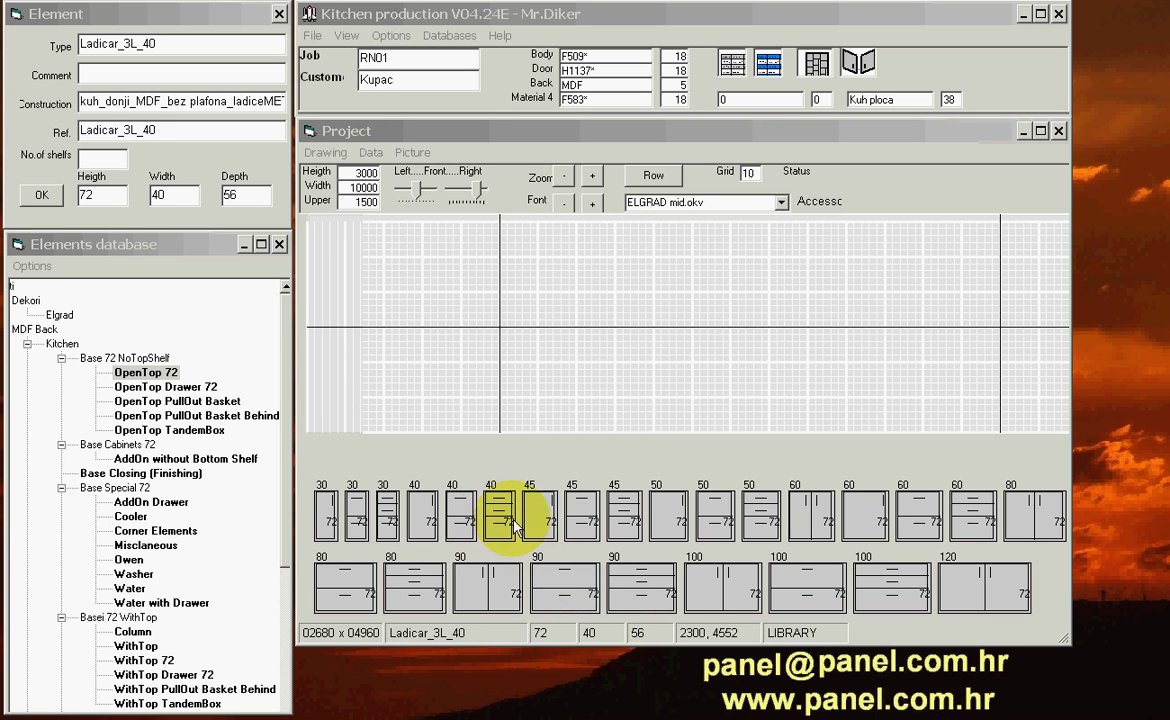
click(584, 512)
click(572, 410)
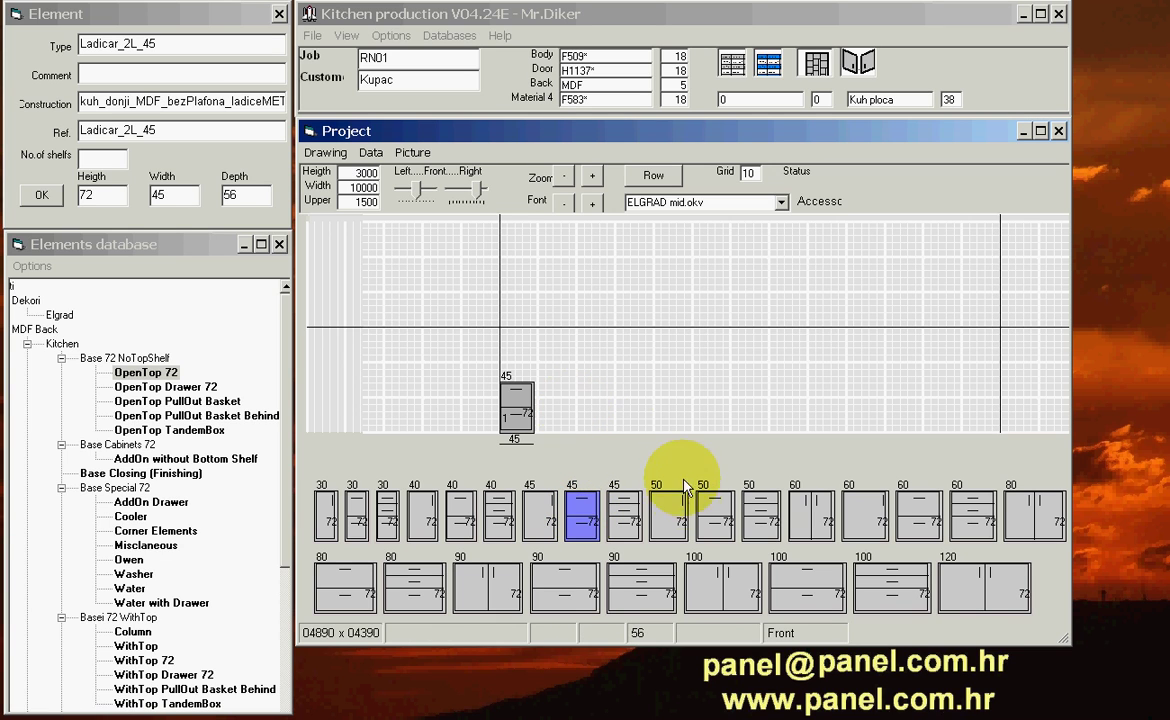
click(705, 504)
click(640, 402)
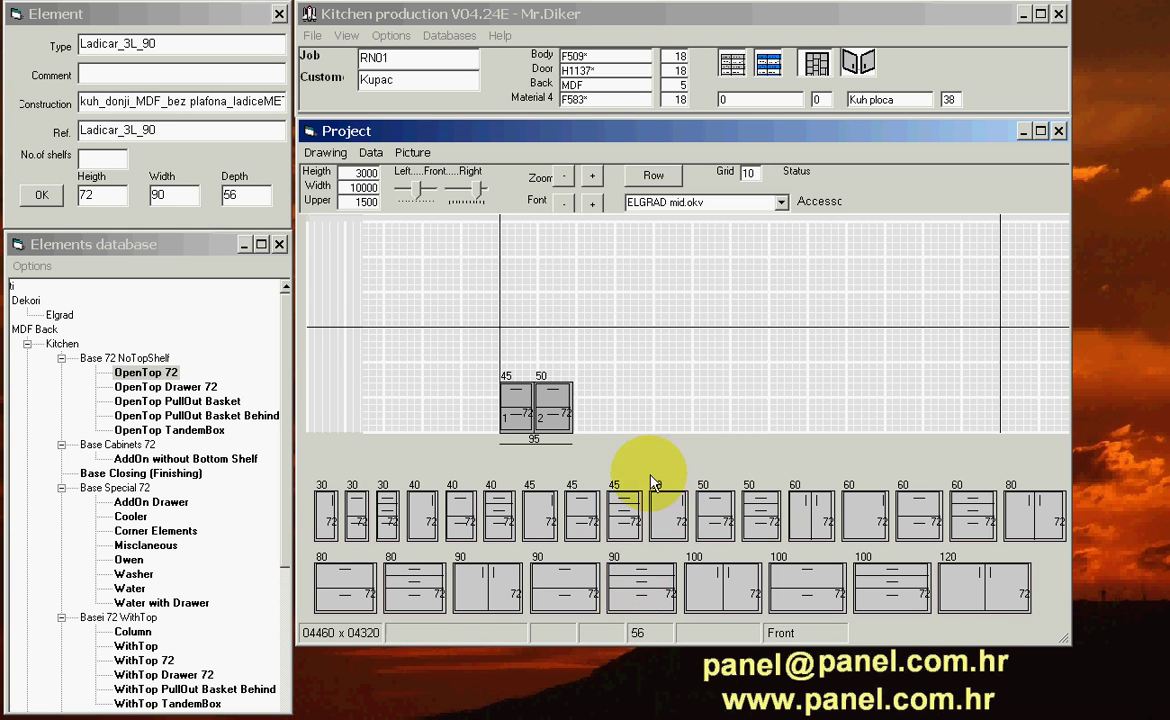
click(653, 418)
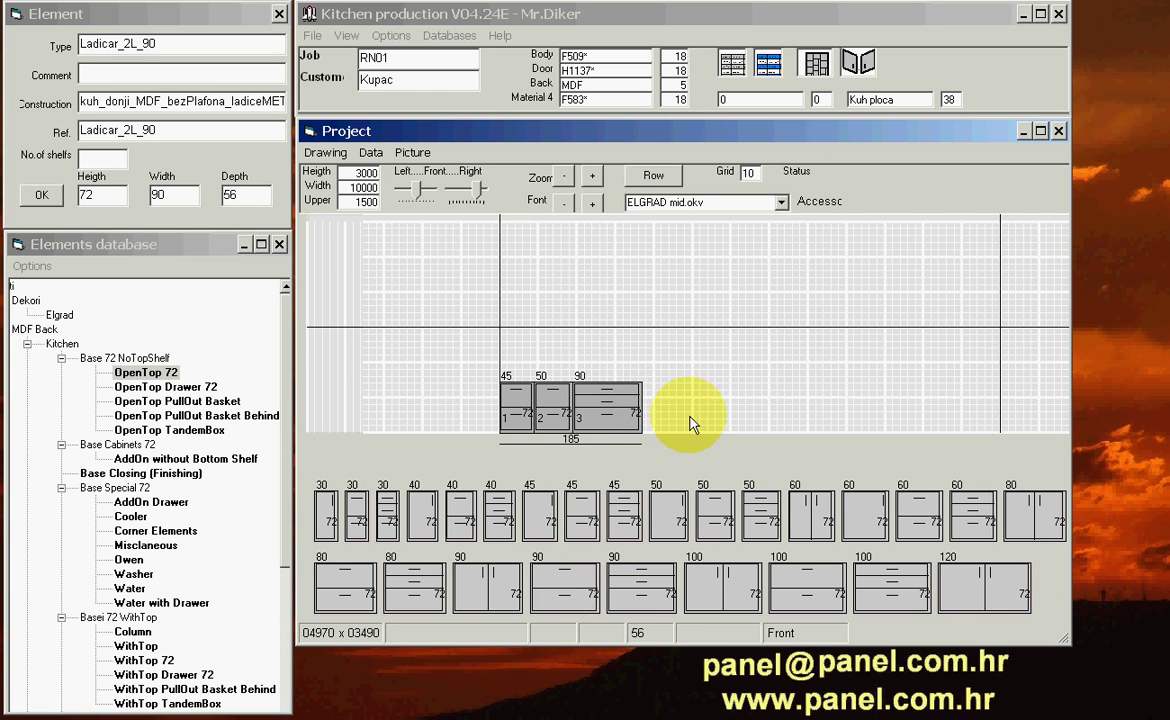
click(692, 420)
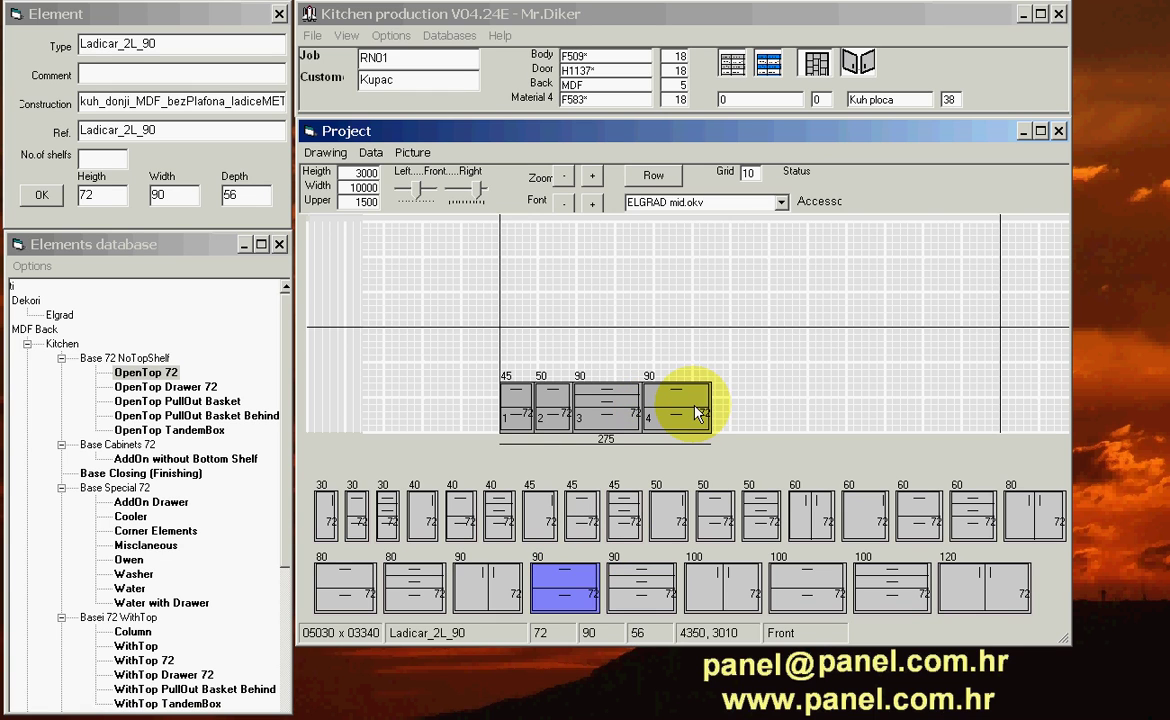
click(181, 388)
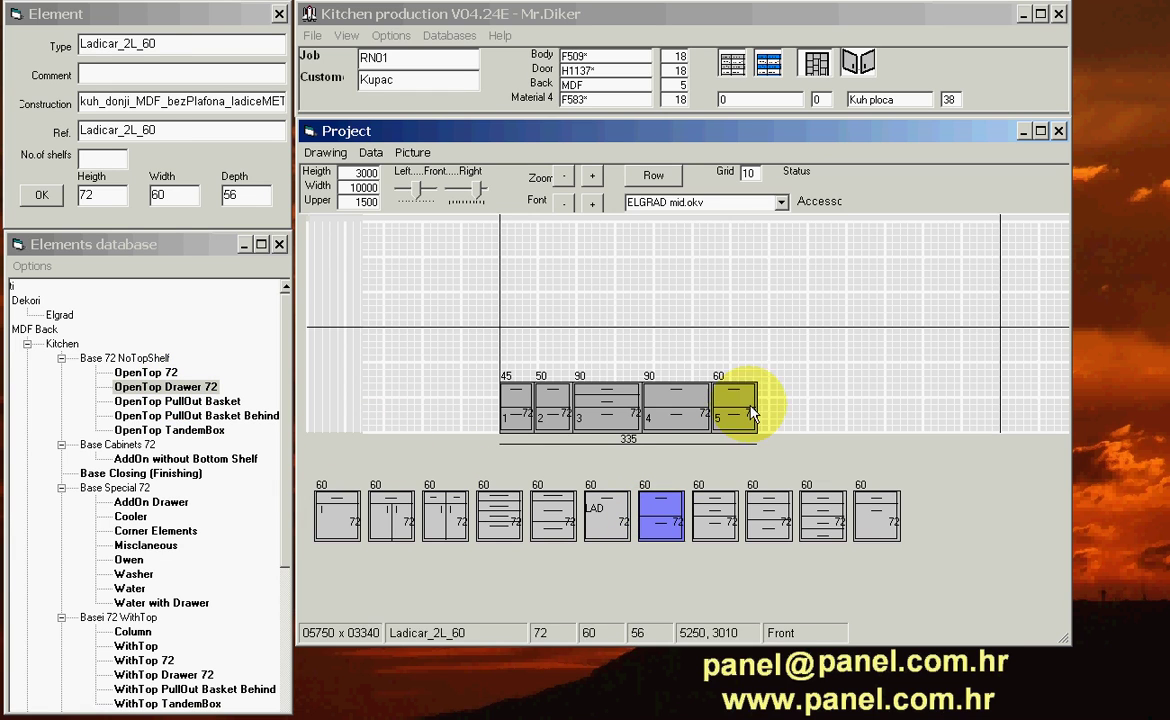
drag(744, 520, 776, 418)
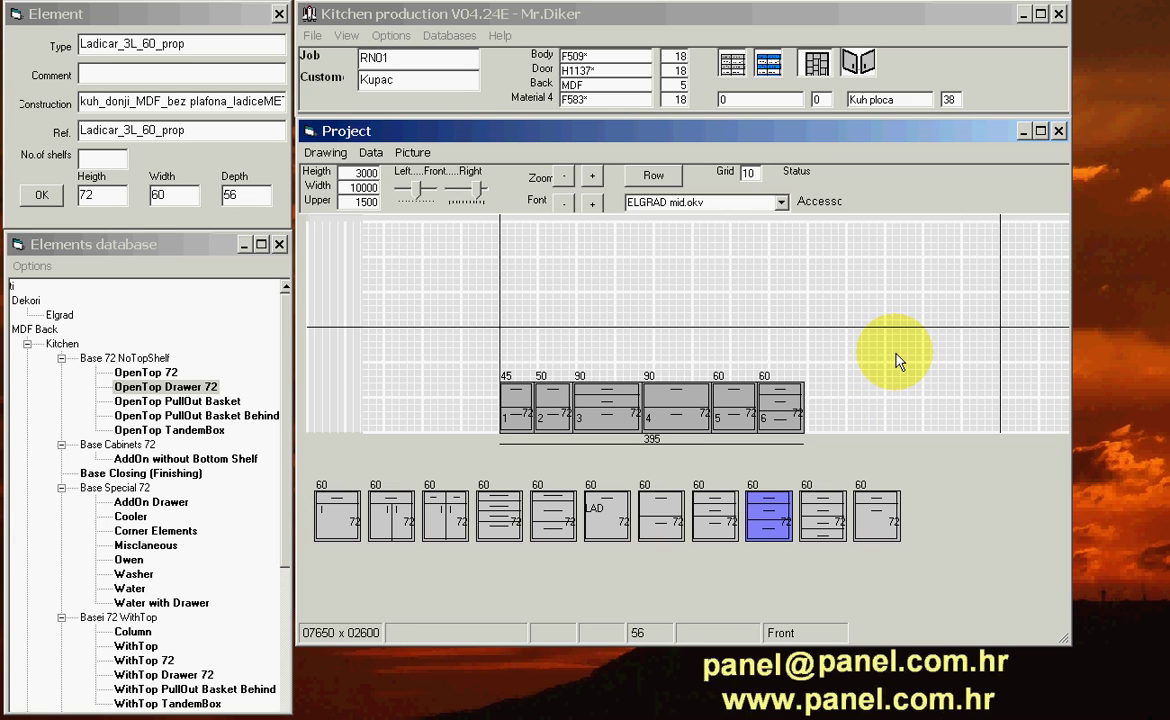
- Change the sixth base cabinet's width from 60 to 65
click(779, 402)
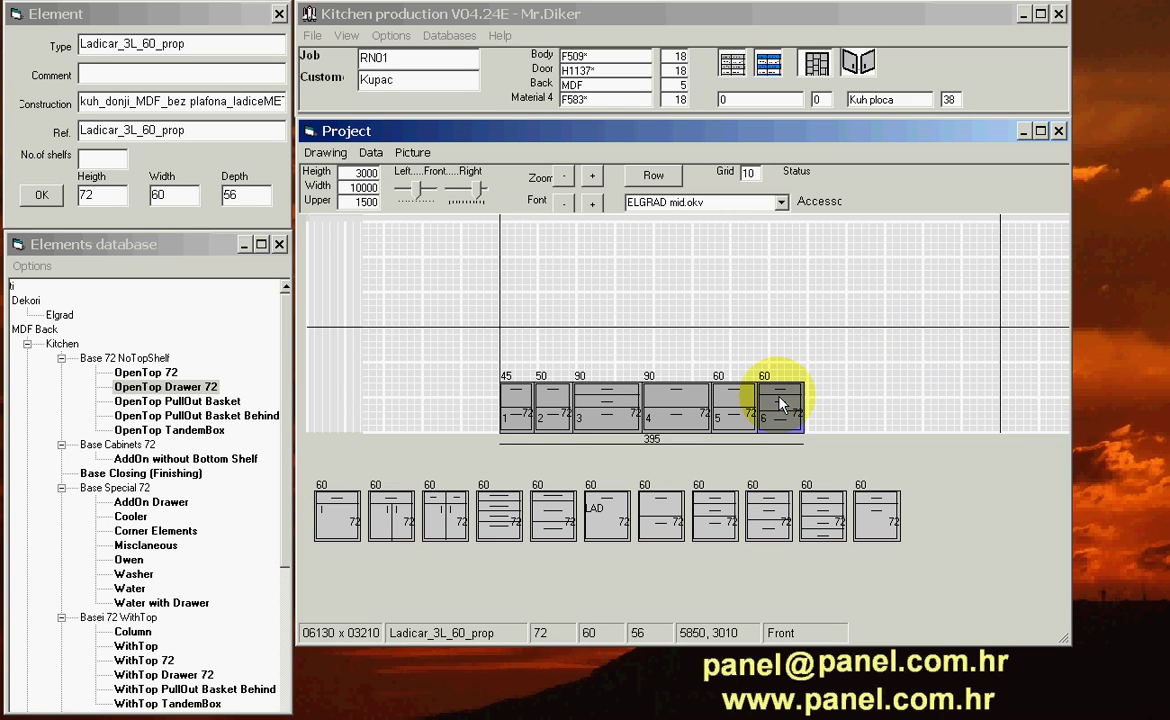
double_click(170, 195)
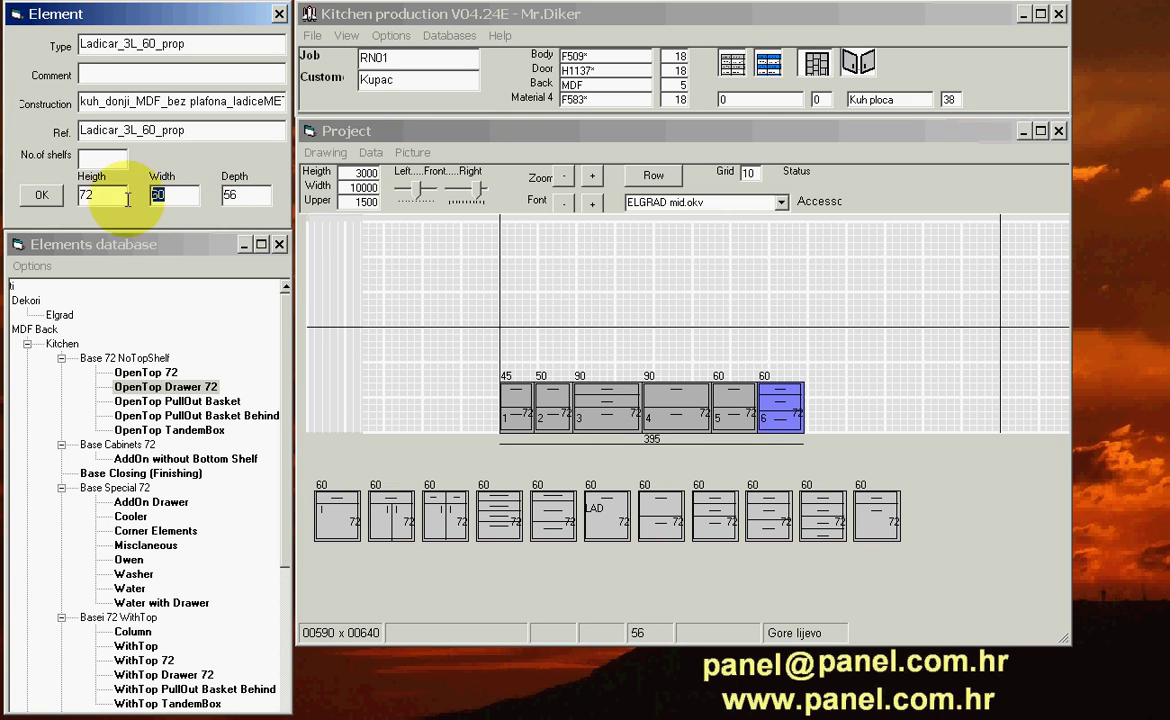
text(65)
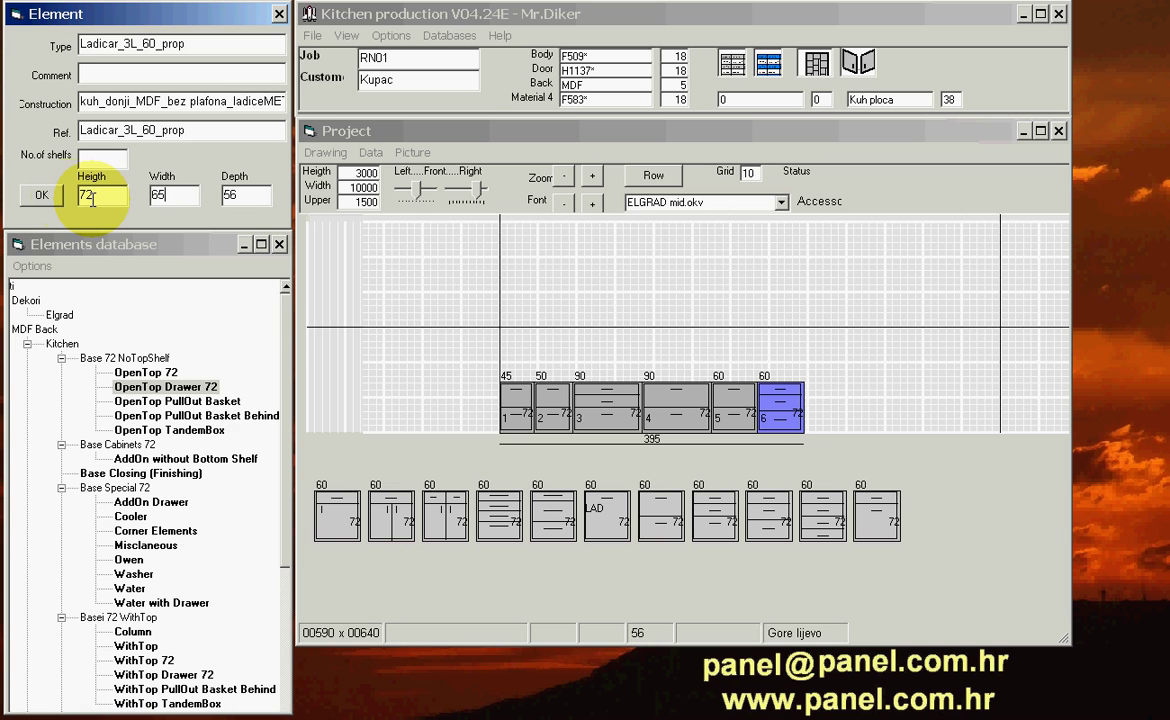
click(55, 199)
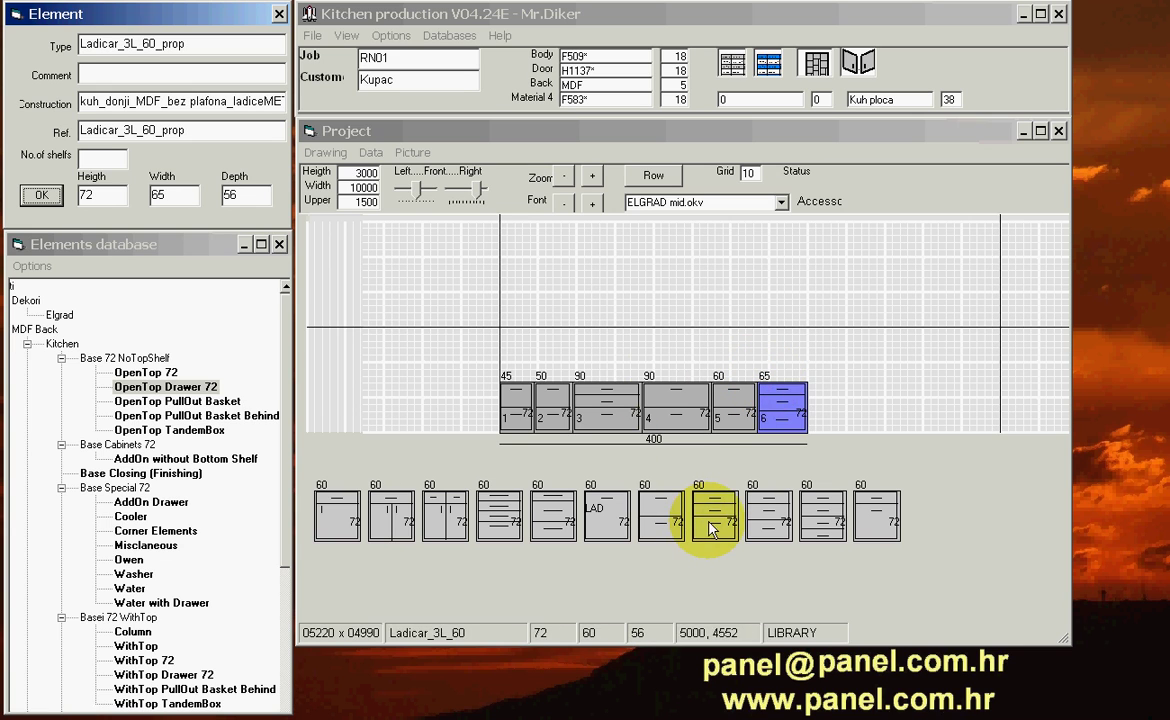
- Add two extra 60 cabinets at the row's end, then delete them again
drag(710, 515, 836, 412)
drag(877, 515, 880, 408)
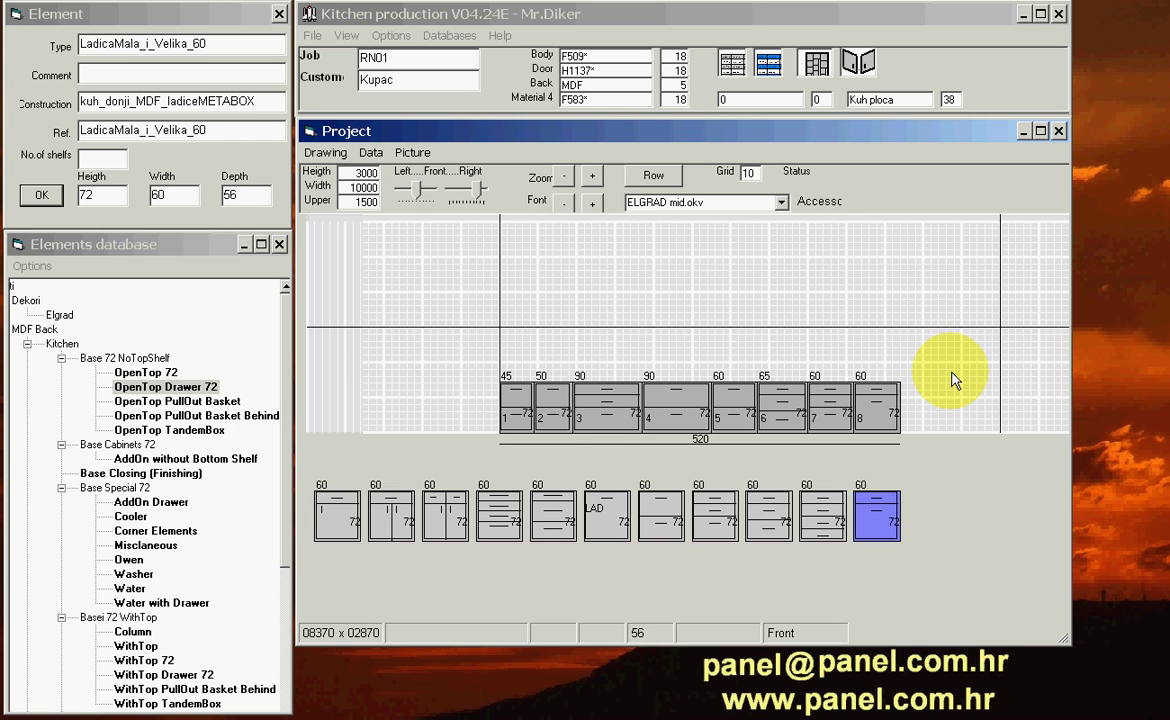
click(885, 403)
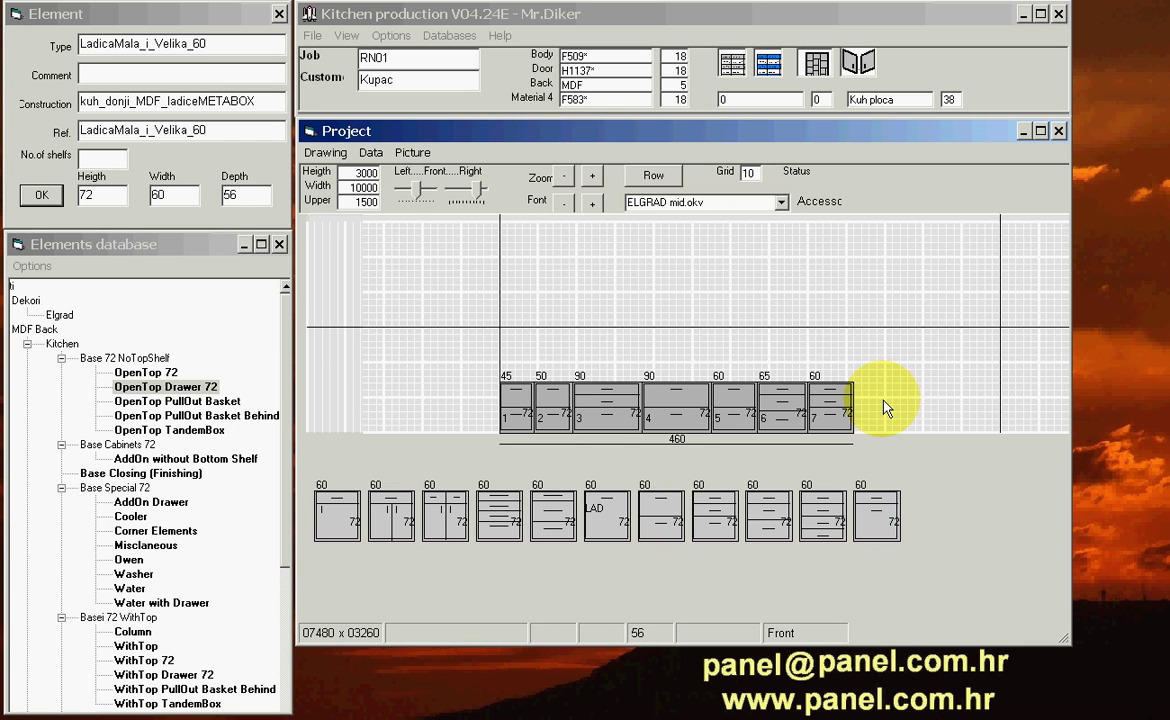
click(830, 405)
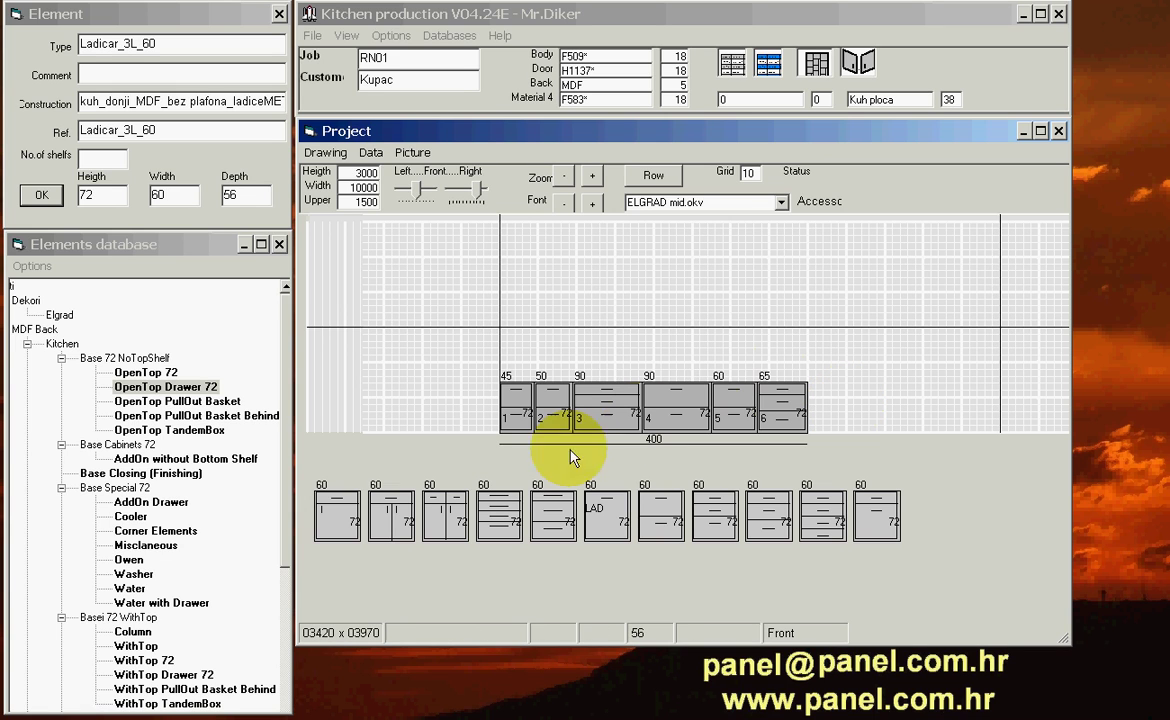
- Place Wall_80 wall cabinets 45, 50, 90 and 90 in the upper row
click(287, 686)
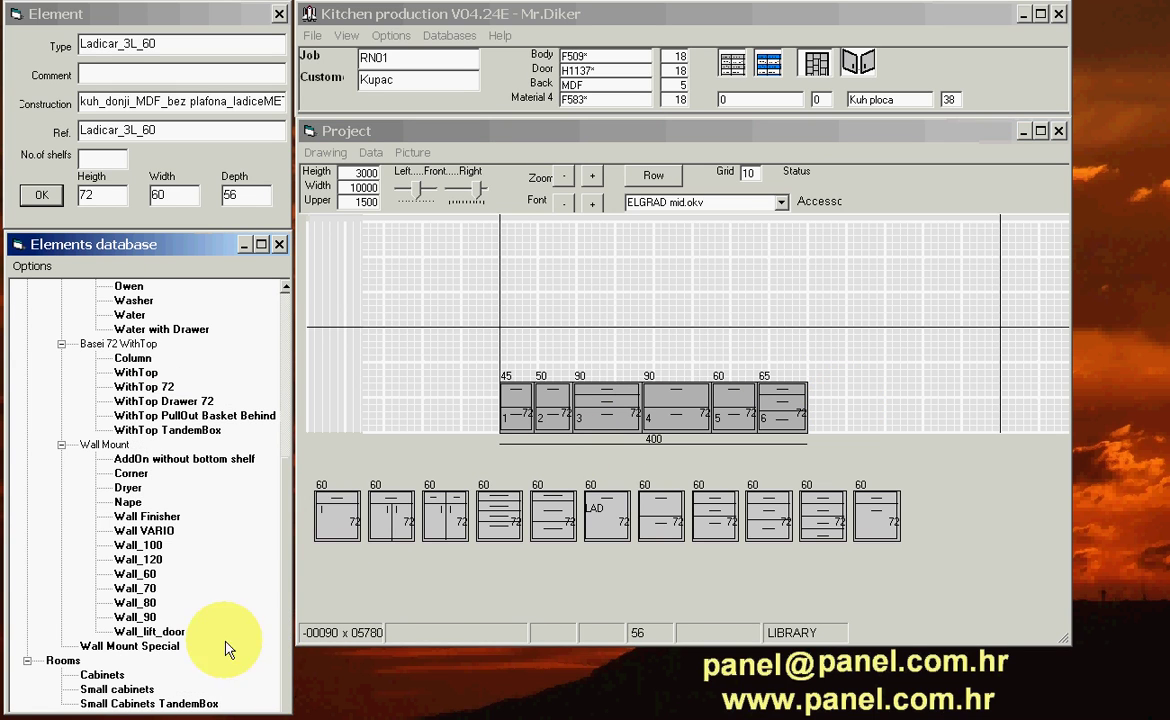
click(136, 603)
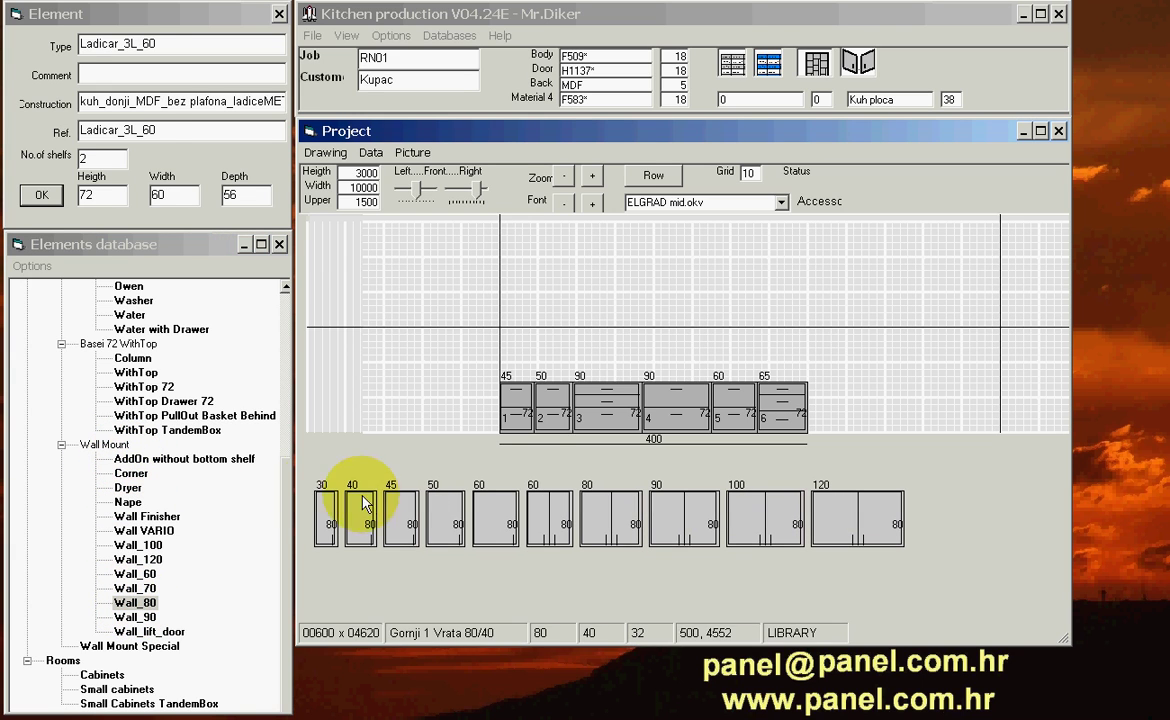
click(400, 505)
click(537, 299)
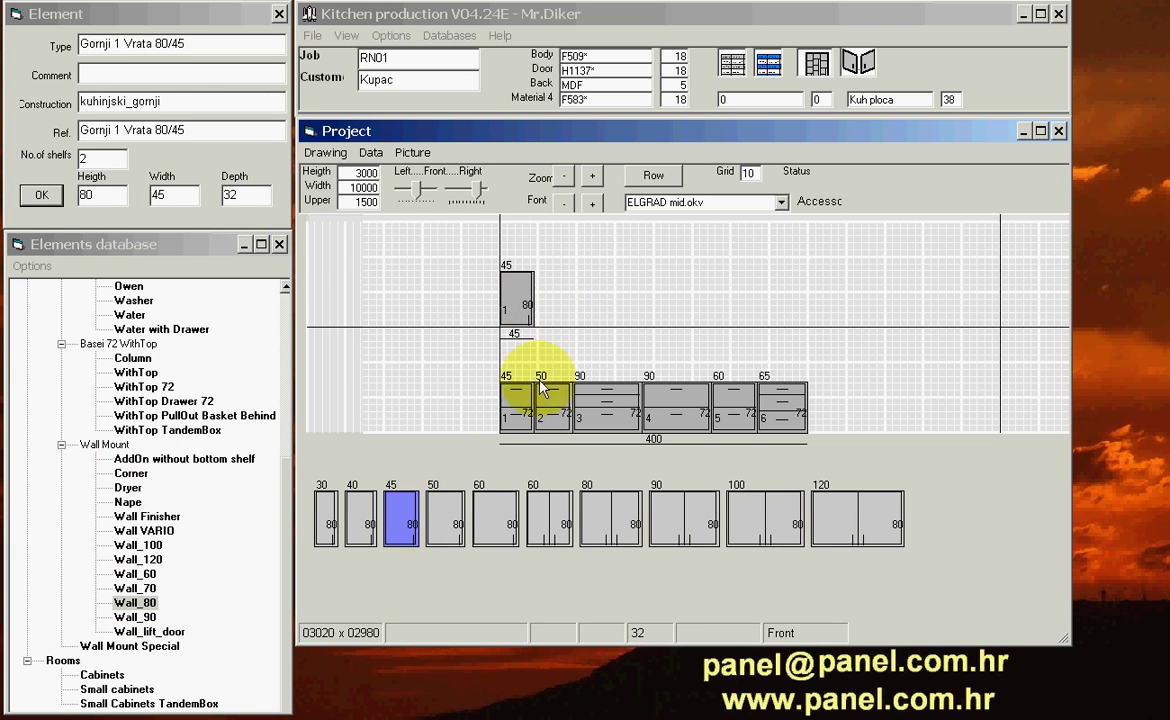
click(445, 515)
click(542, 305)
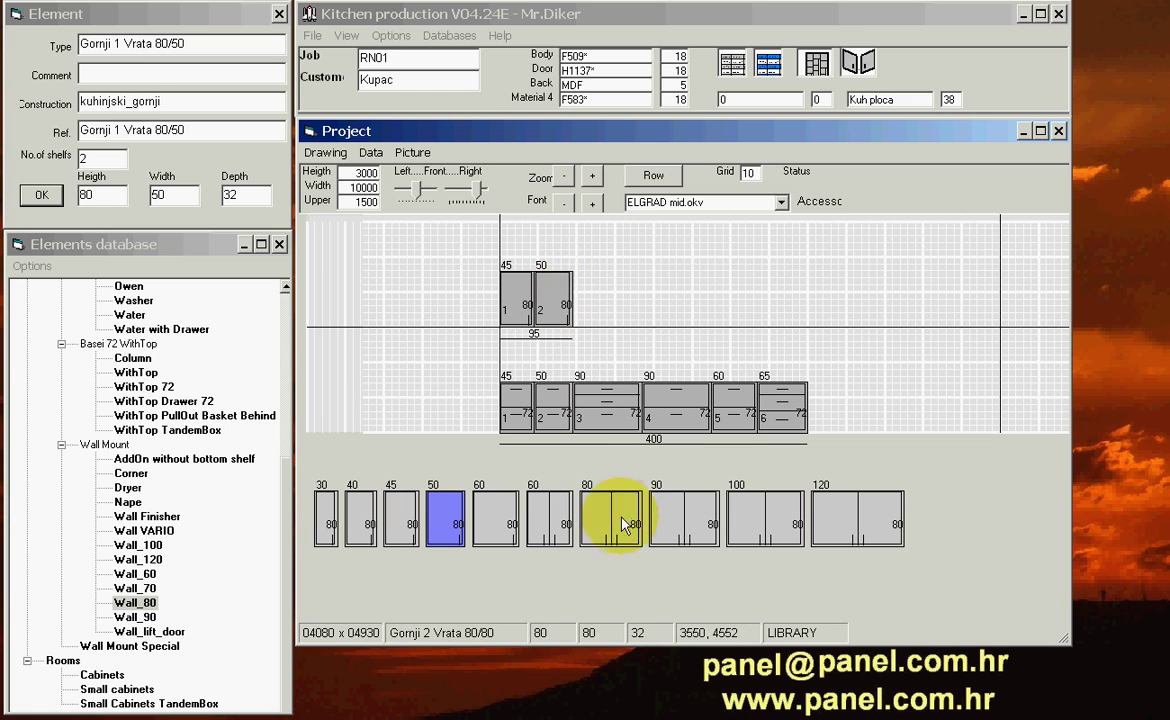
click(683, 515)
click(614, 306)
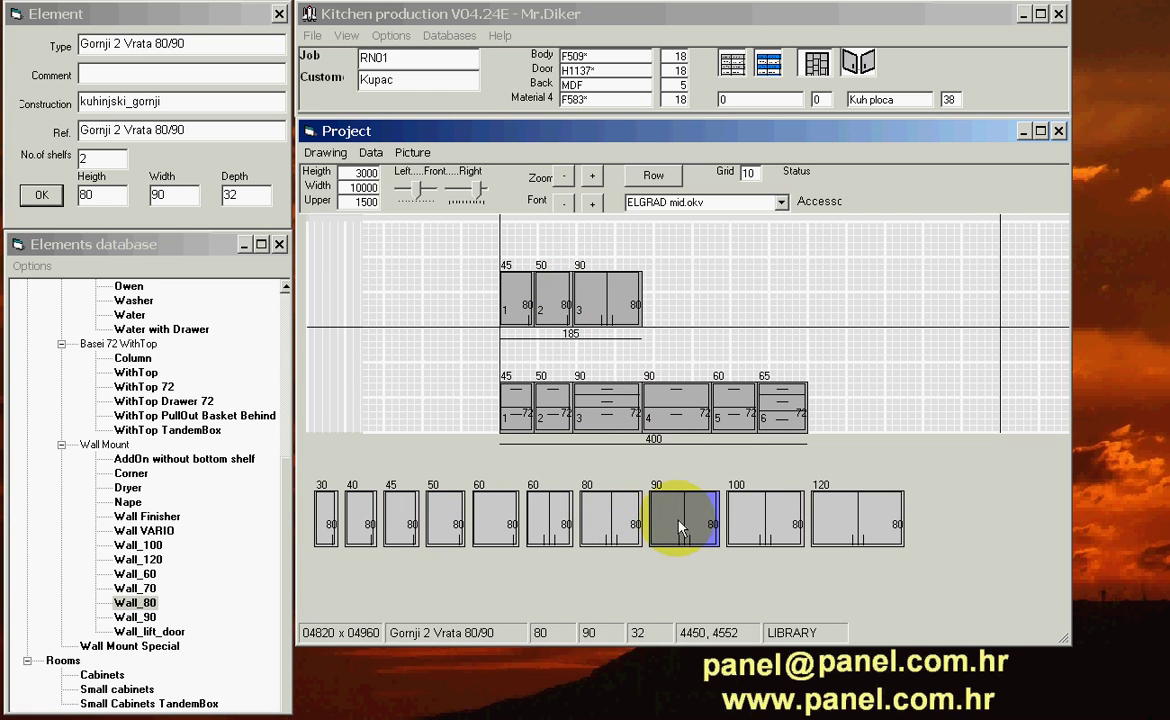
click(680, 518)
click(680, 302)
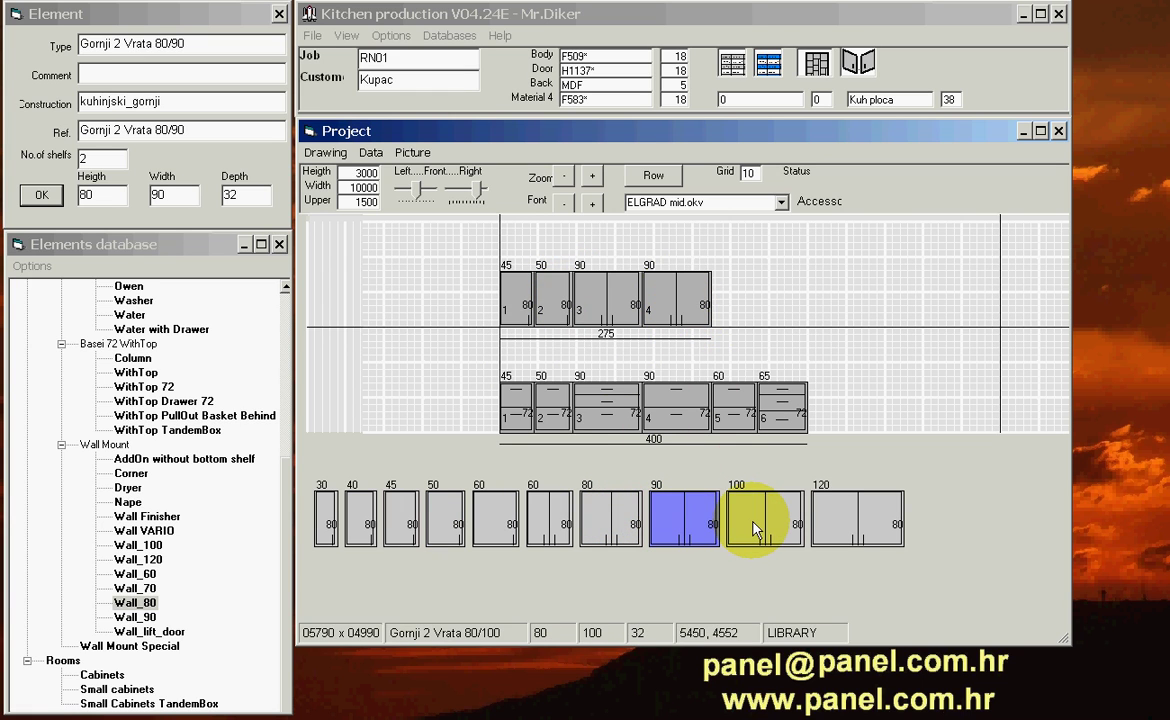
- Add two 60 wall cabinets and widen the last one to 65
click(495, 518)
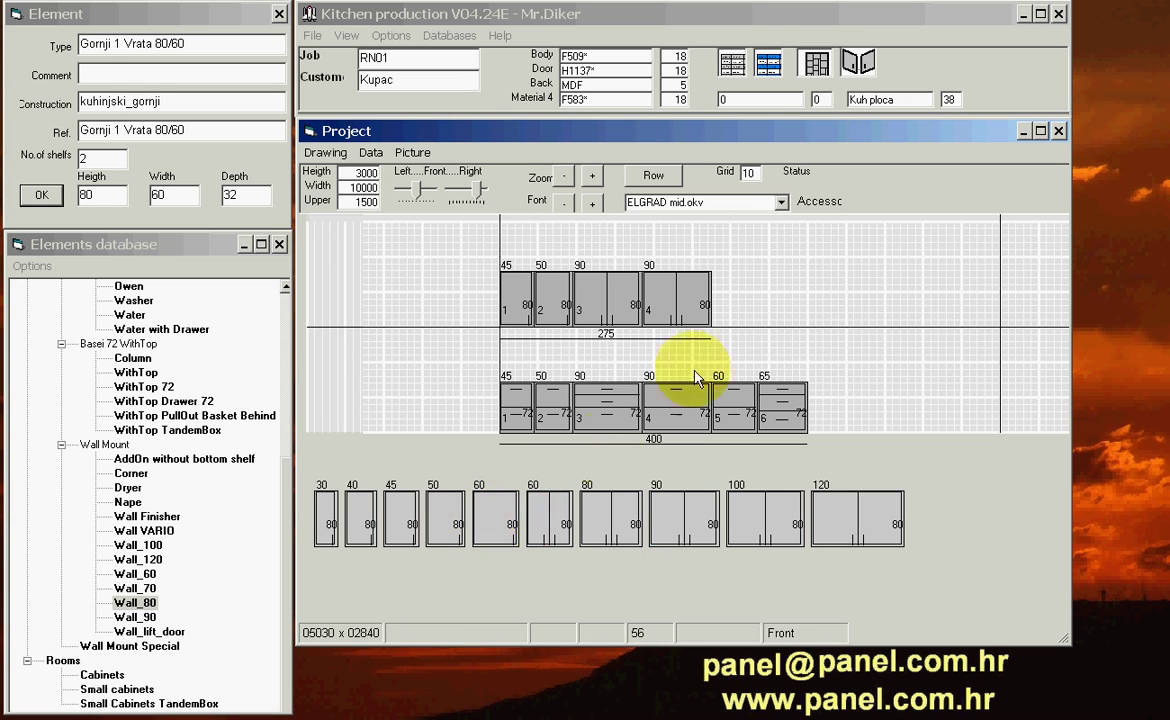
click(745, 308)
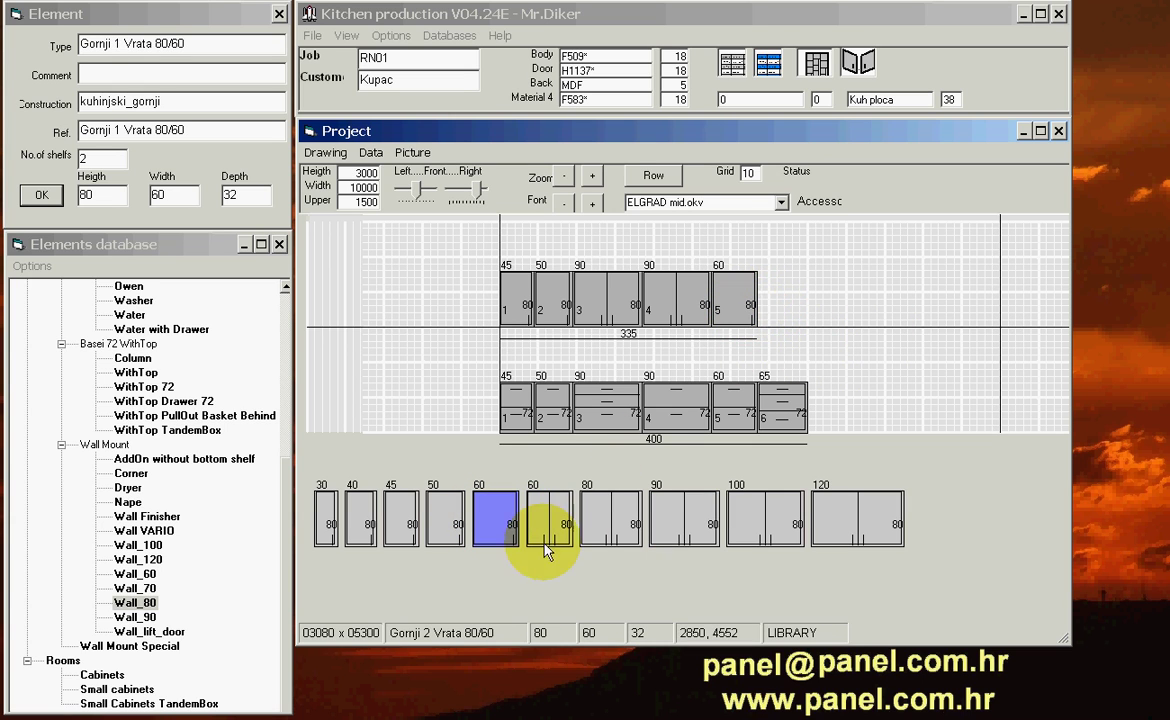
click(496, 515)
click(781, 290)
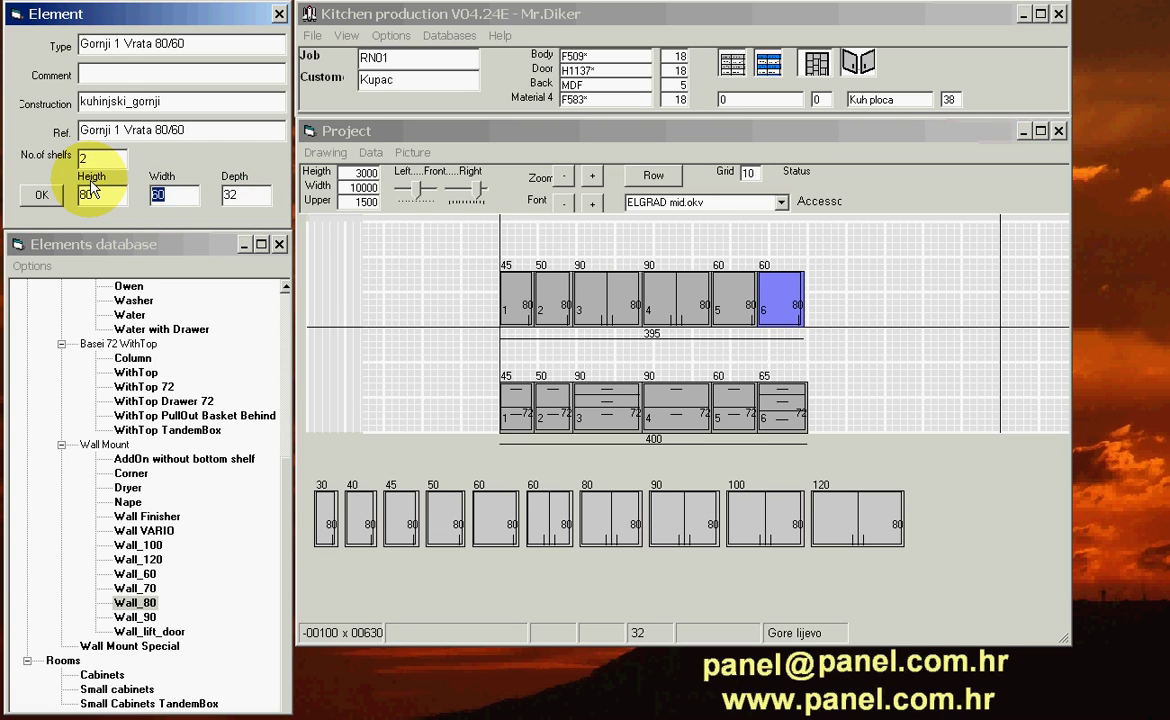
text(65)
click(41, 194)
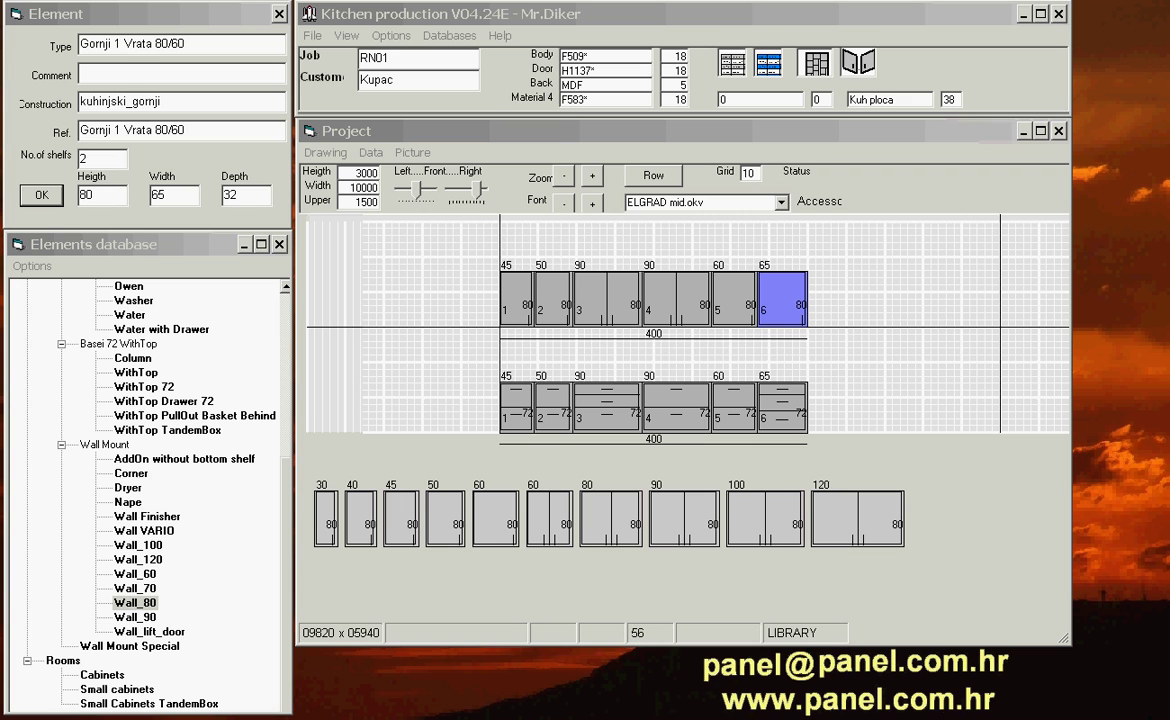
- Generate and review the parts list and material cutting list
click(733, 64)
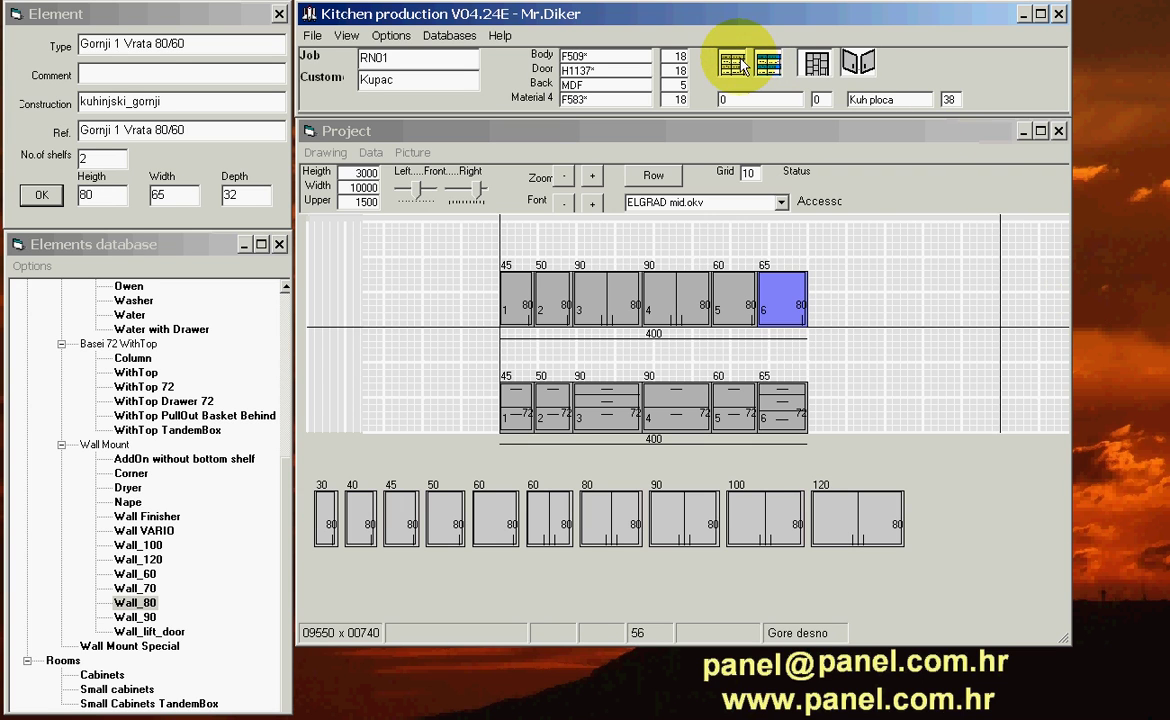
click(765, 87)
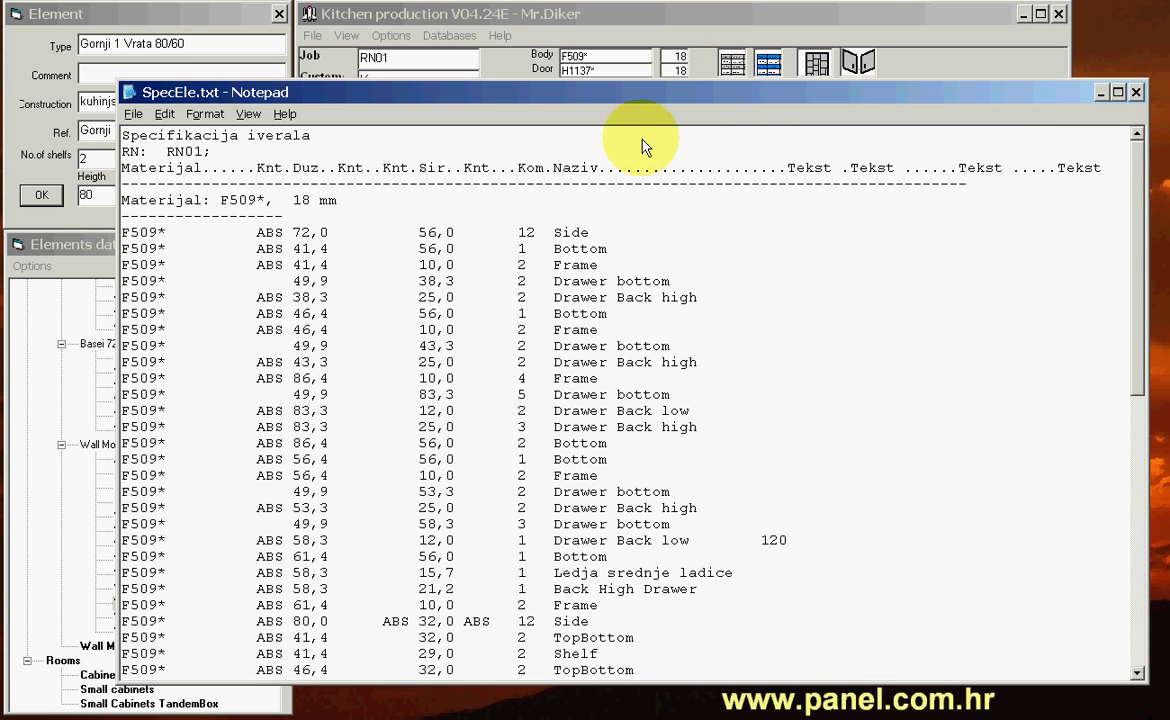
click(1137, 92)
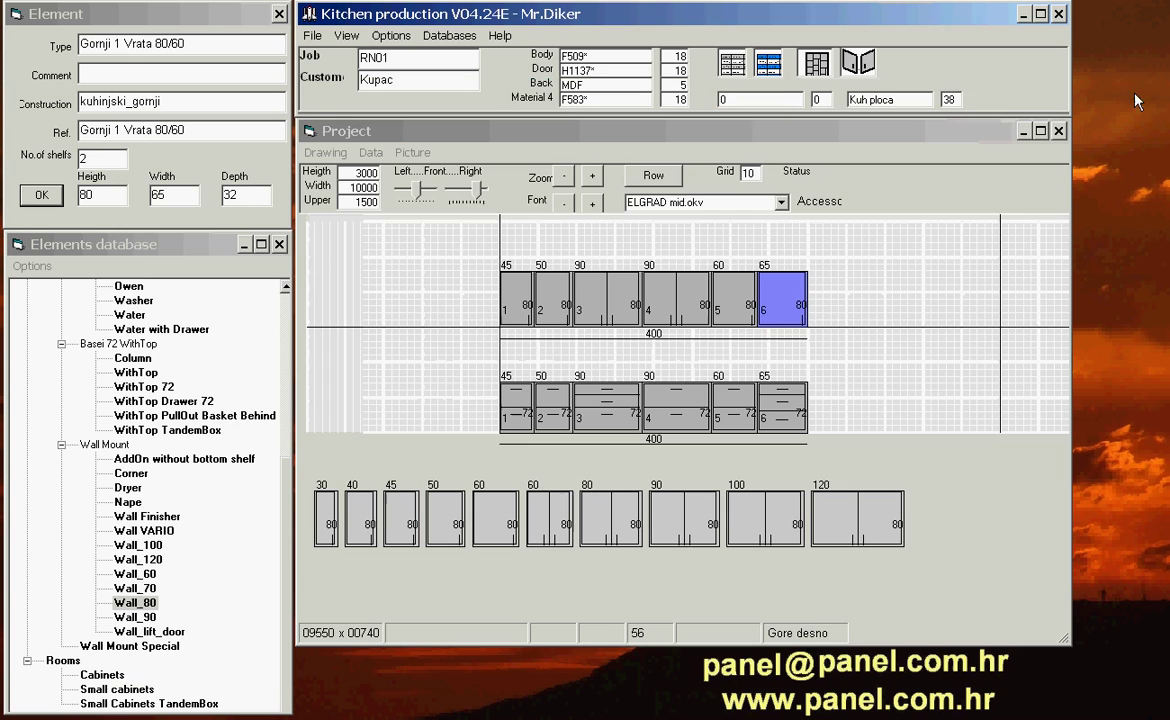
click(768, 63)
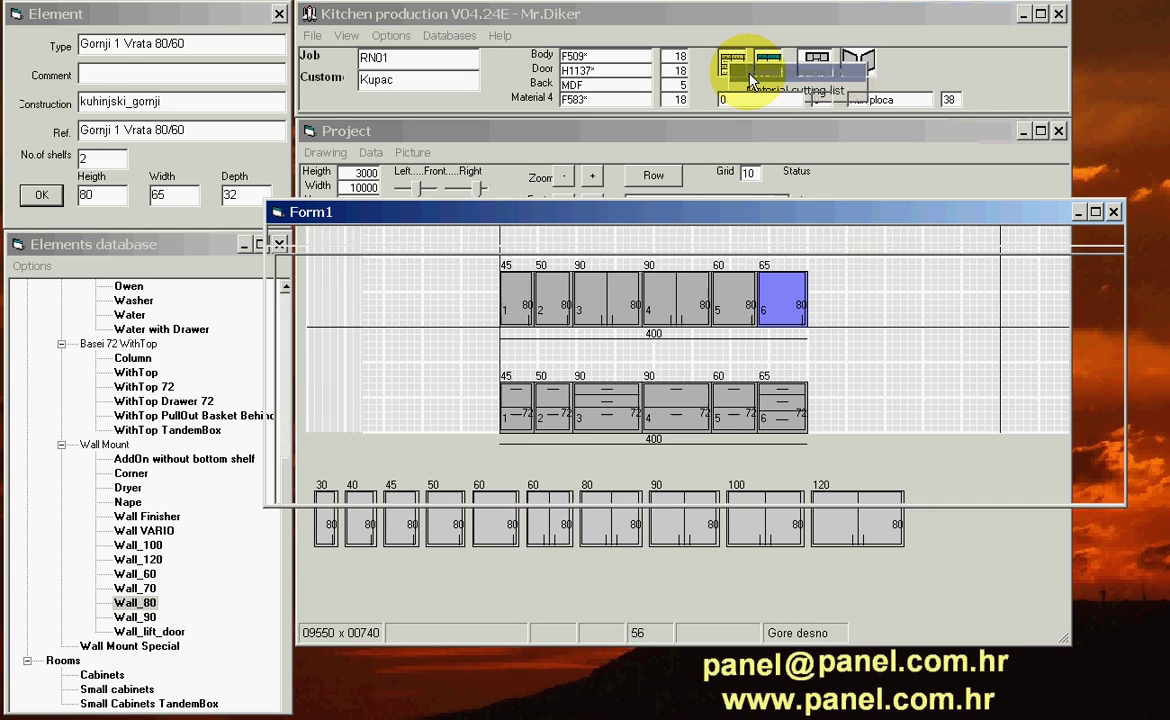
click(1113, 212)
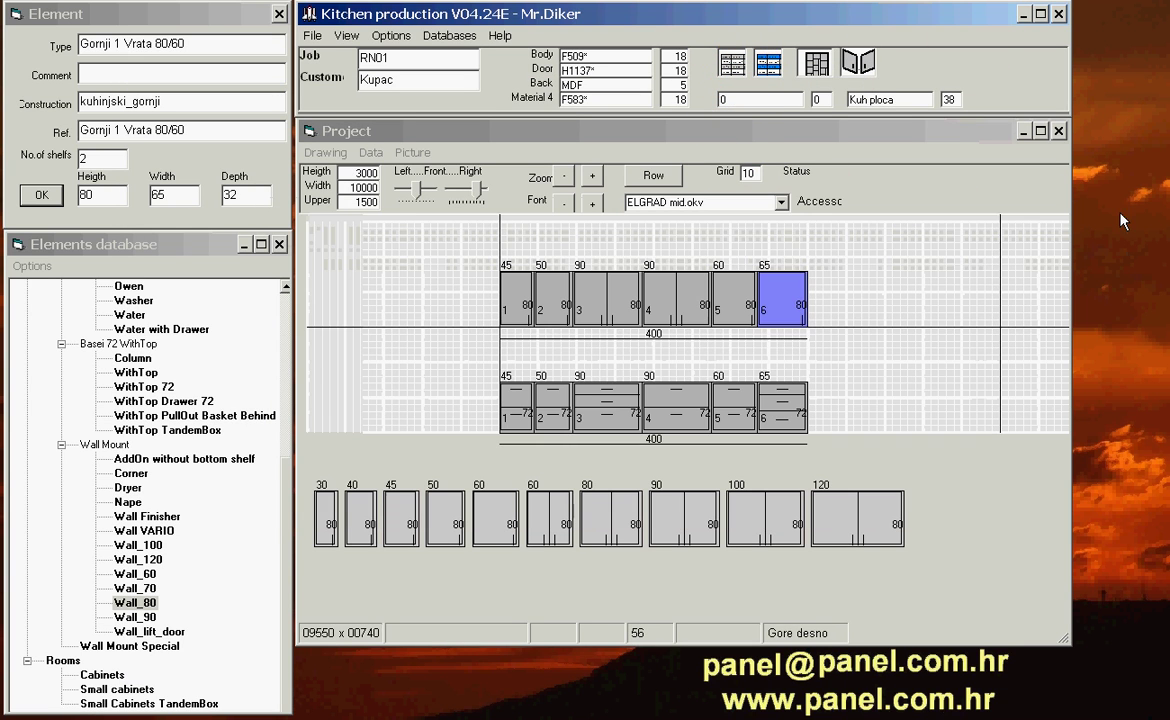
- Export the project to PanelWizard optimizer with vertical grain direction
click(816, 63)
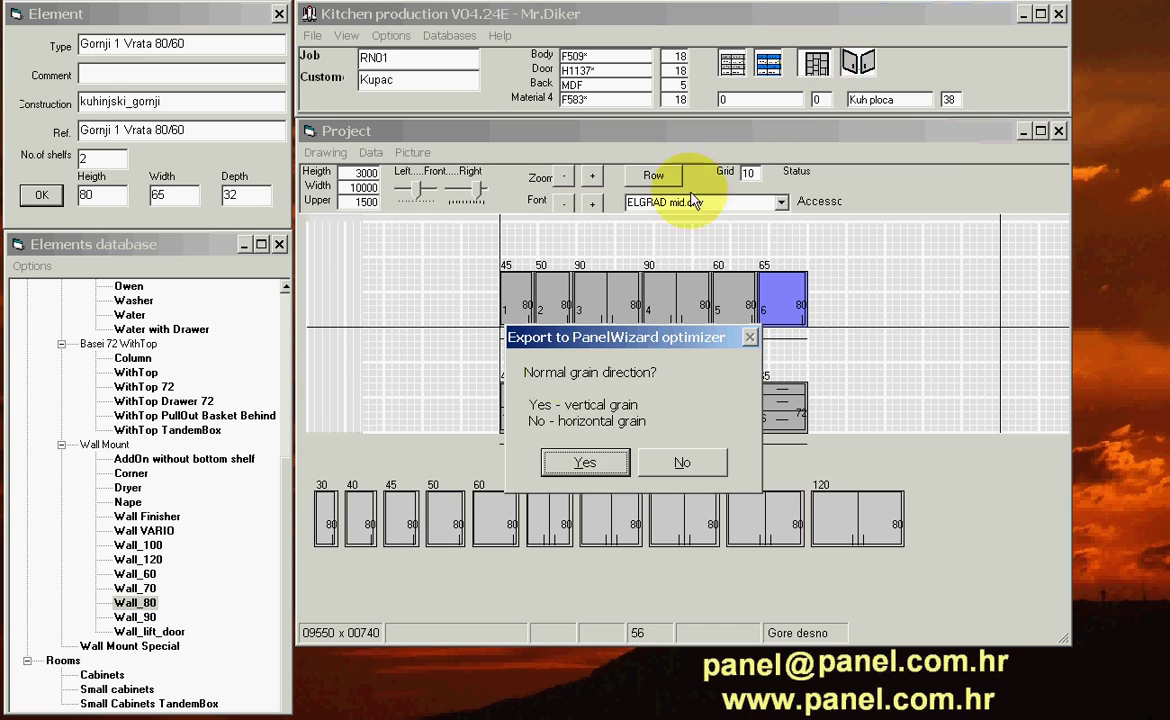
click(592, 461)
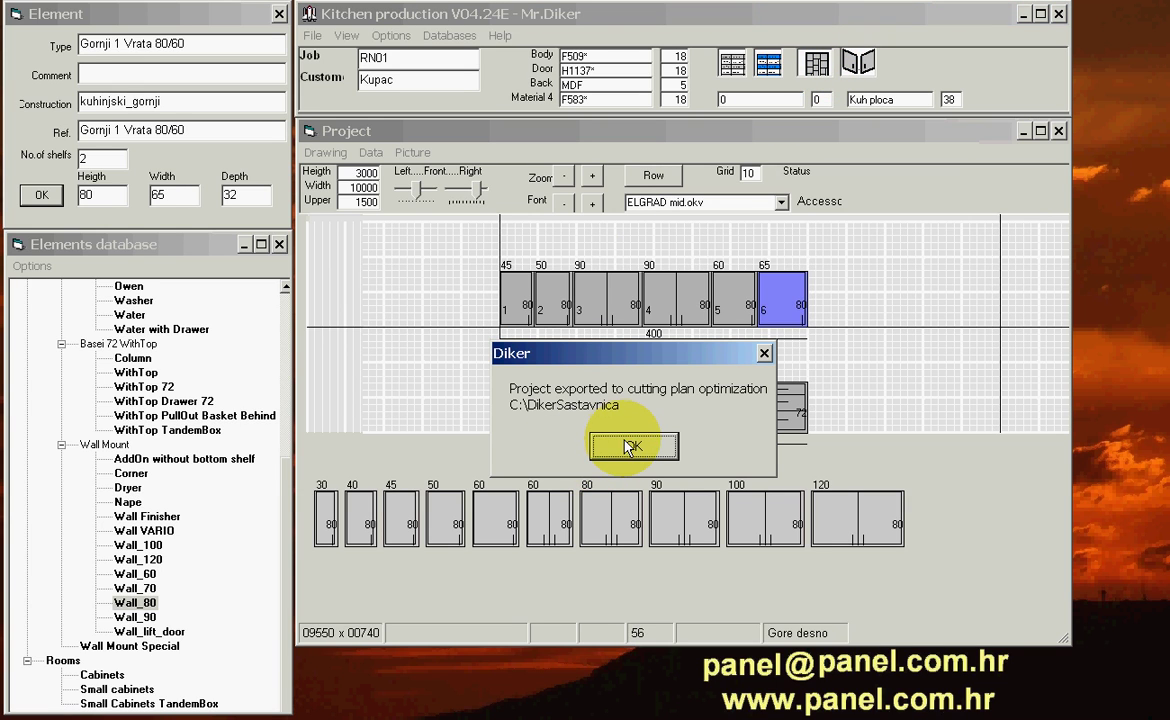
click(630, 447)
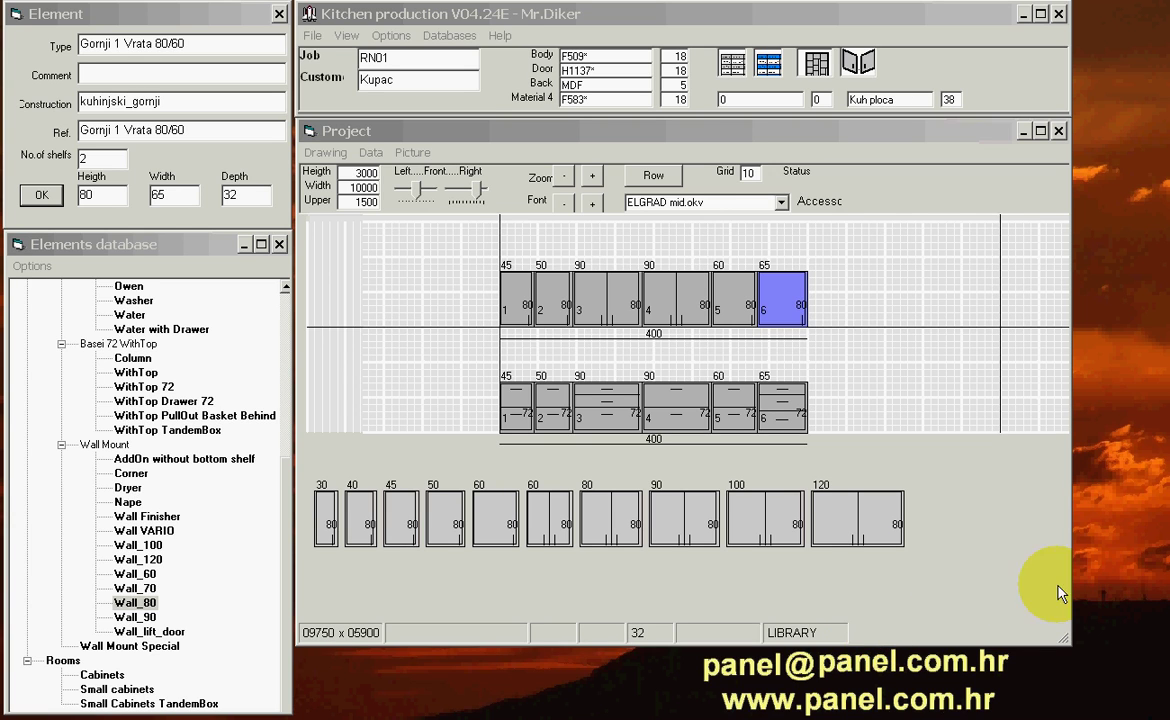
- Delete the base cabinets one by one, then start deleting wall cabinets
key(Escape)
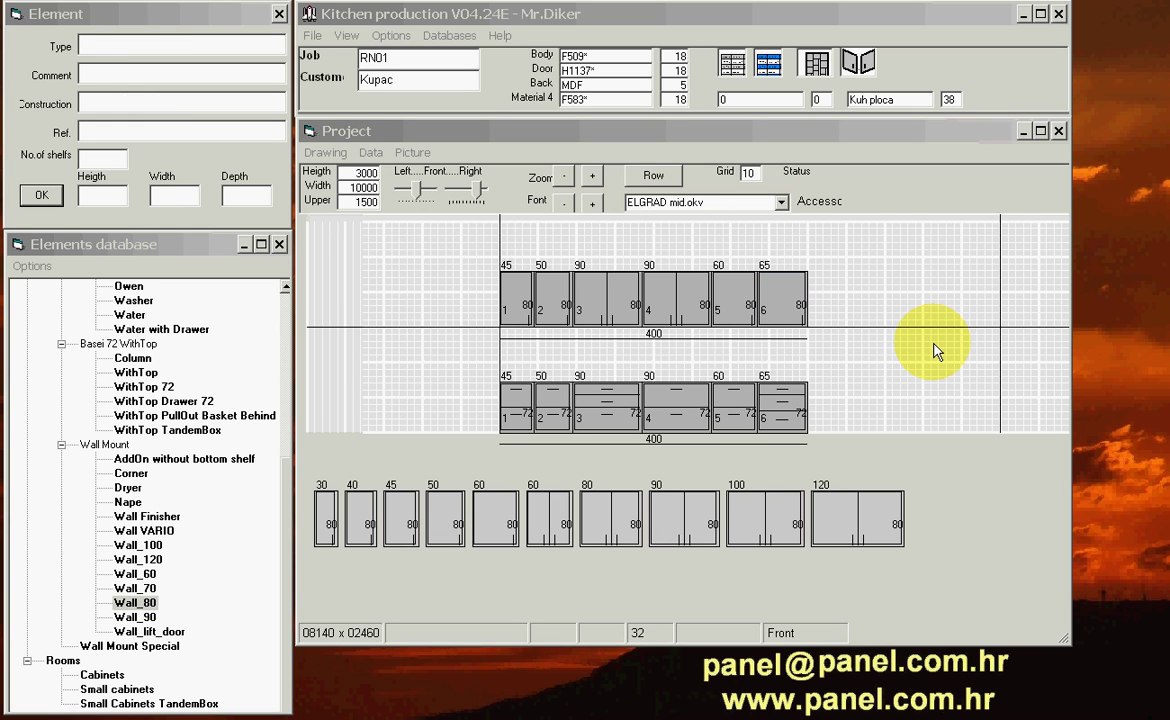
click(783, 405)
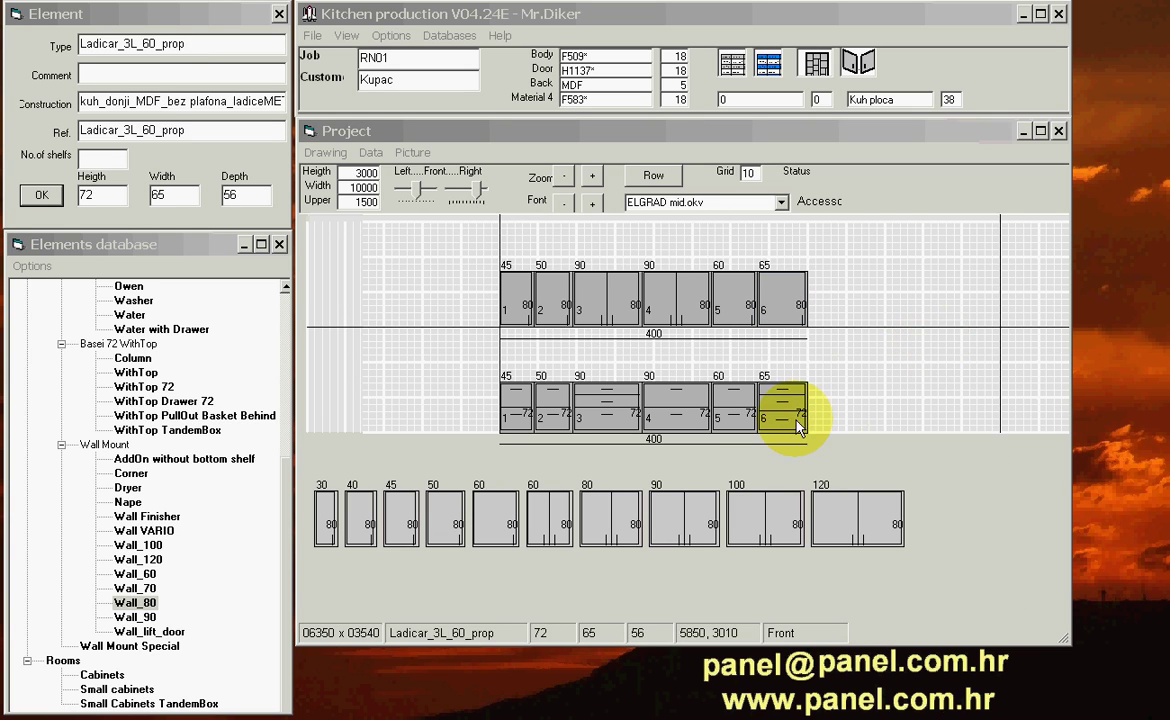
key(Delete)
click(739, 405)
key(Delete)
click(700, 408)
key(Delete)
key(Delete)
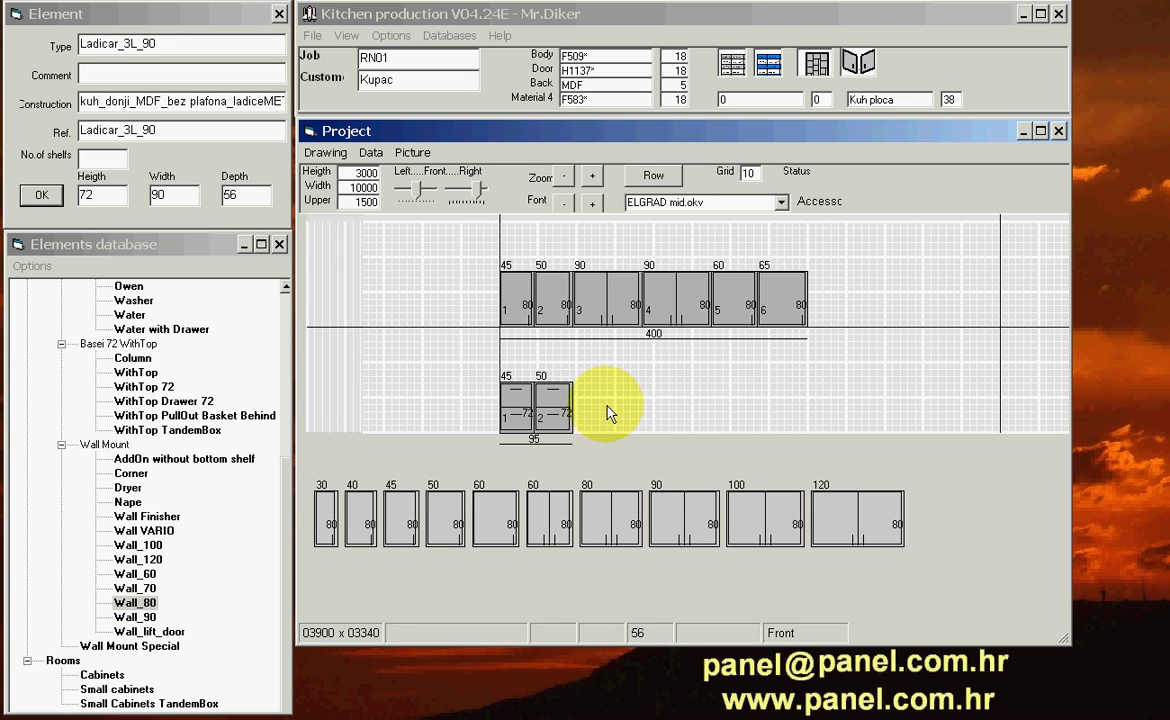
key(Delete)
key(Delete)
click(762, 300)
key(Delete)
key(Delete)
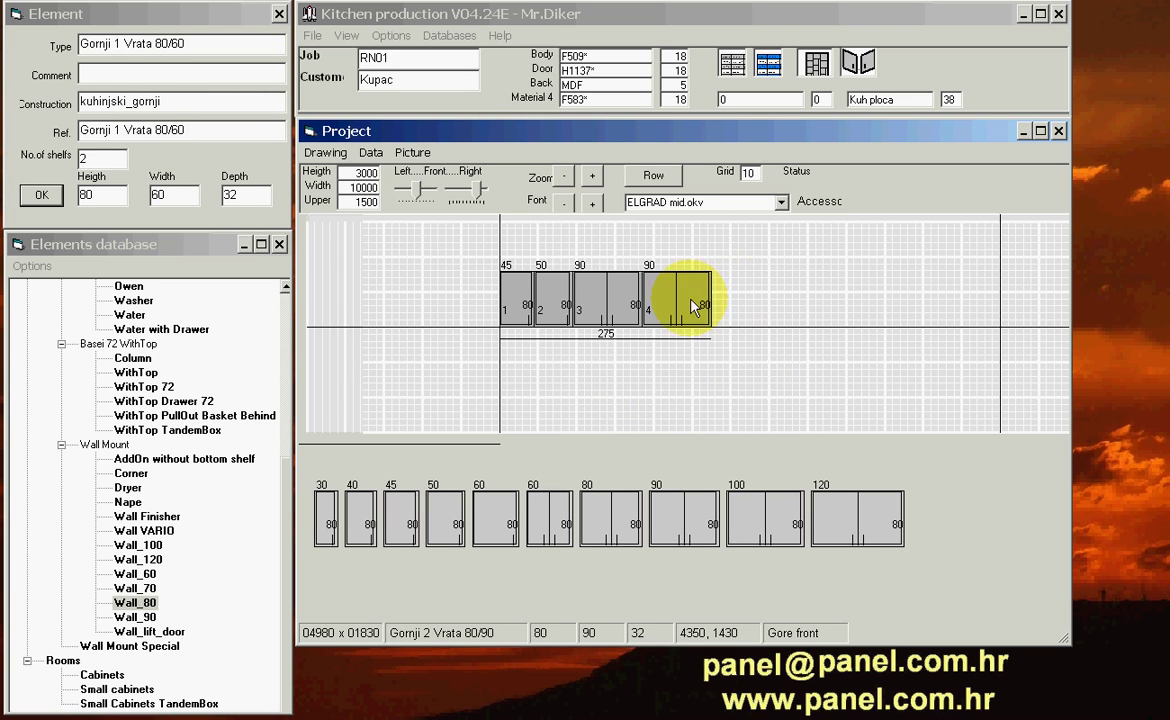
key(Delete)
key(Delete)
key(Delete)
key(Delete)
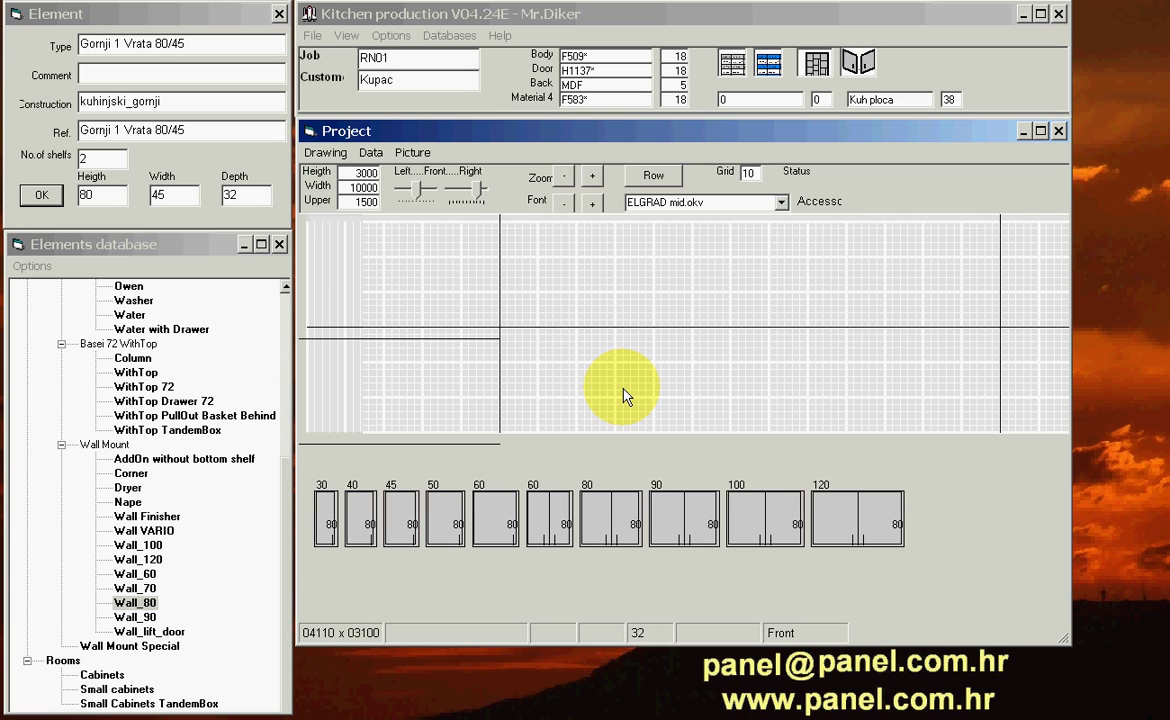
click(616, 72)
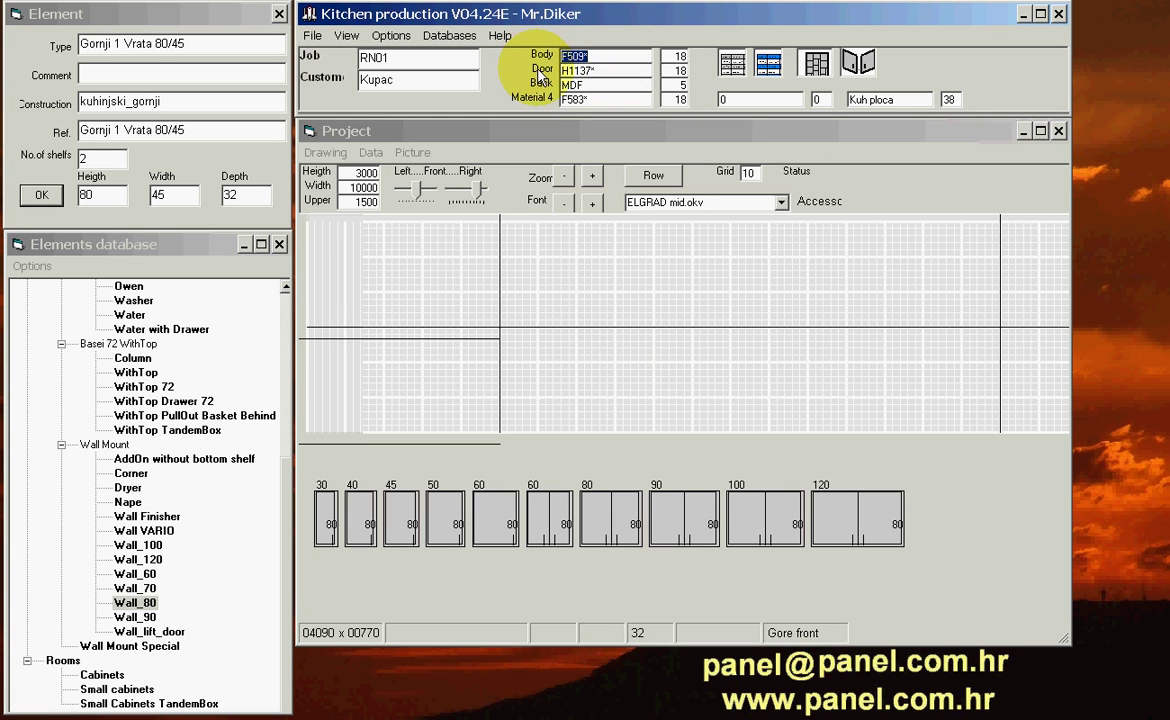
double_click(607, 62)
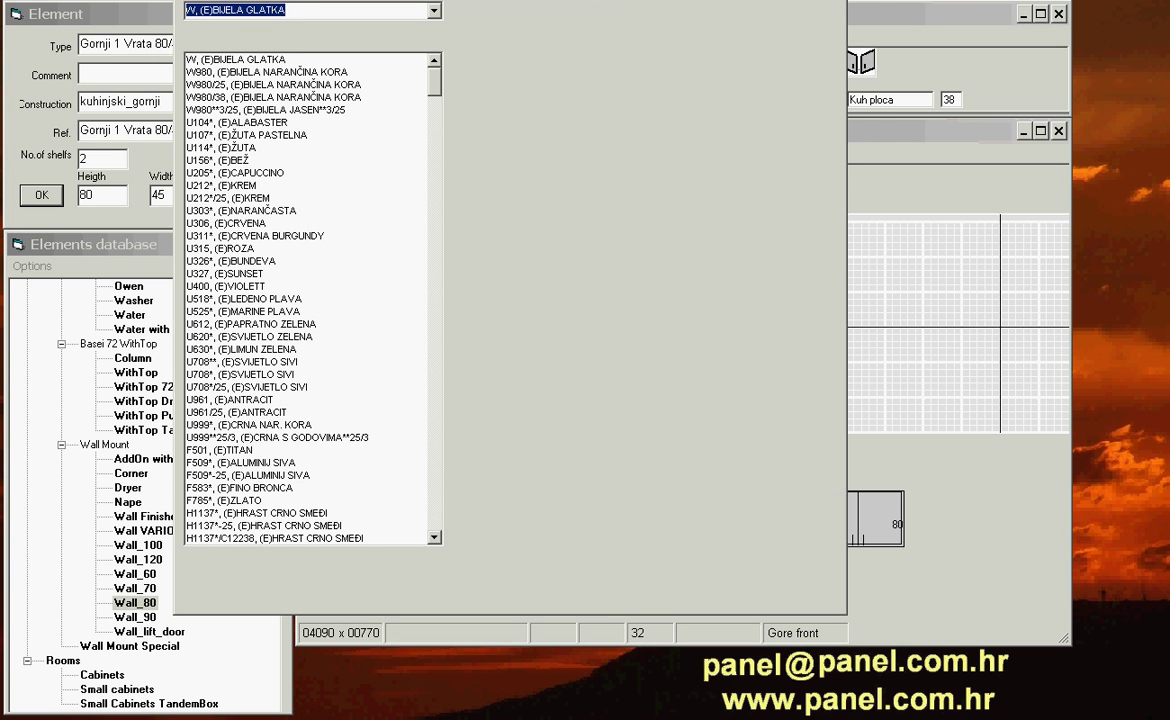
drag(698, 40, 690, 45)
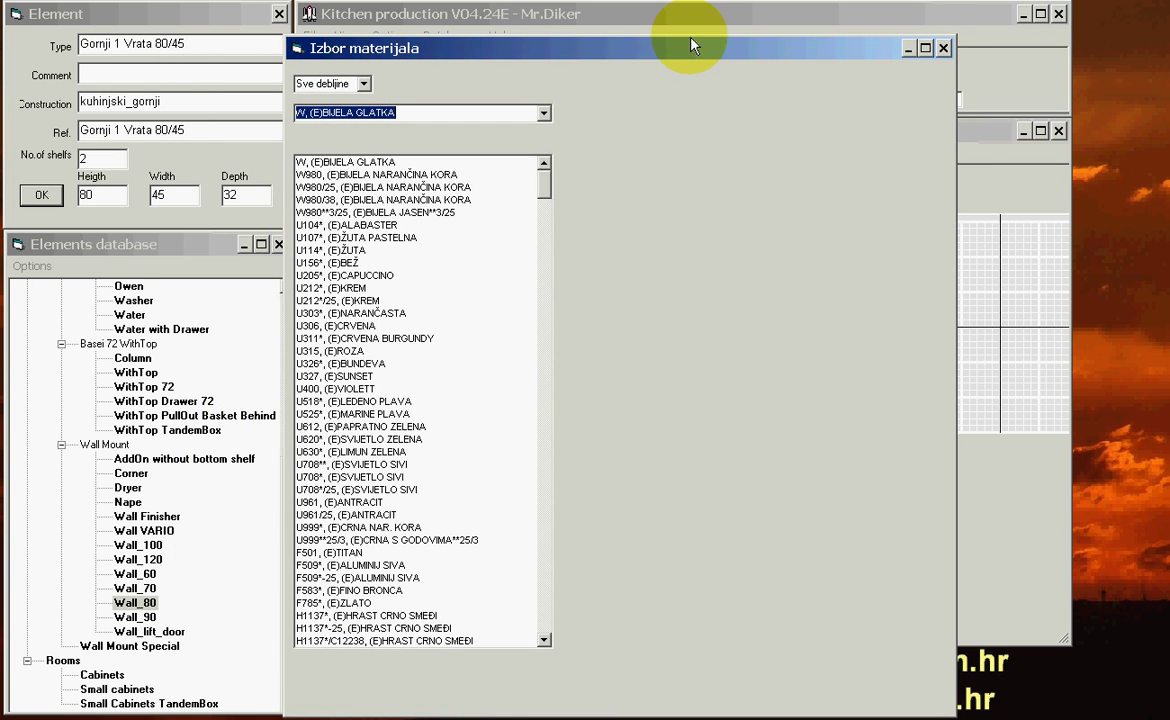
click(378, 604)
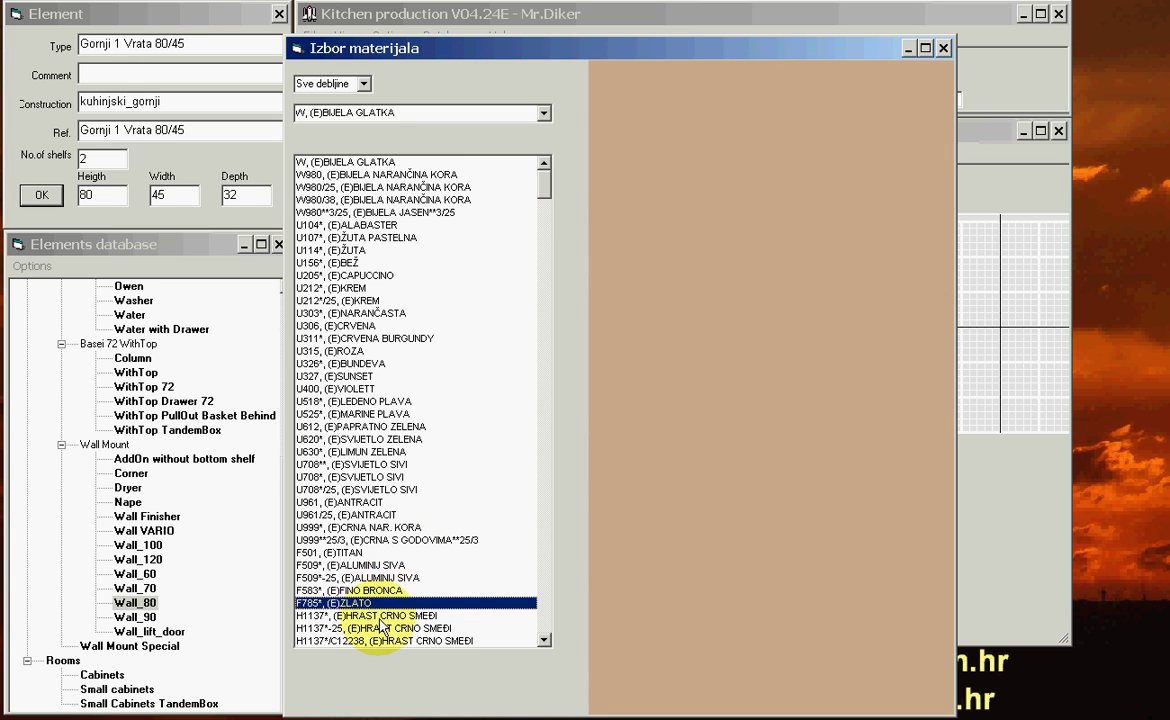
click(381, 616)
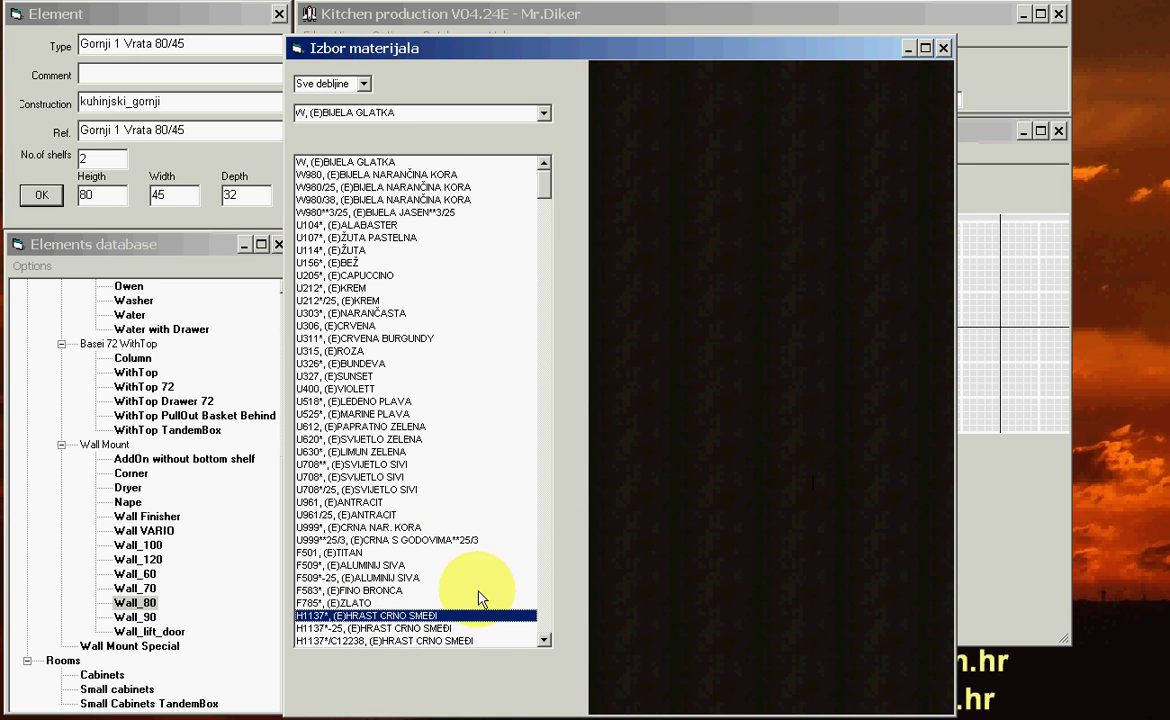
click(368, 566)
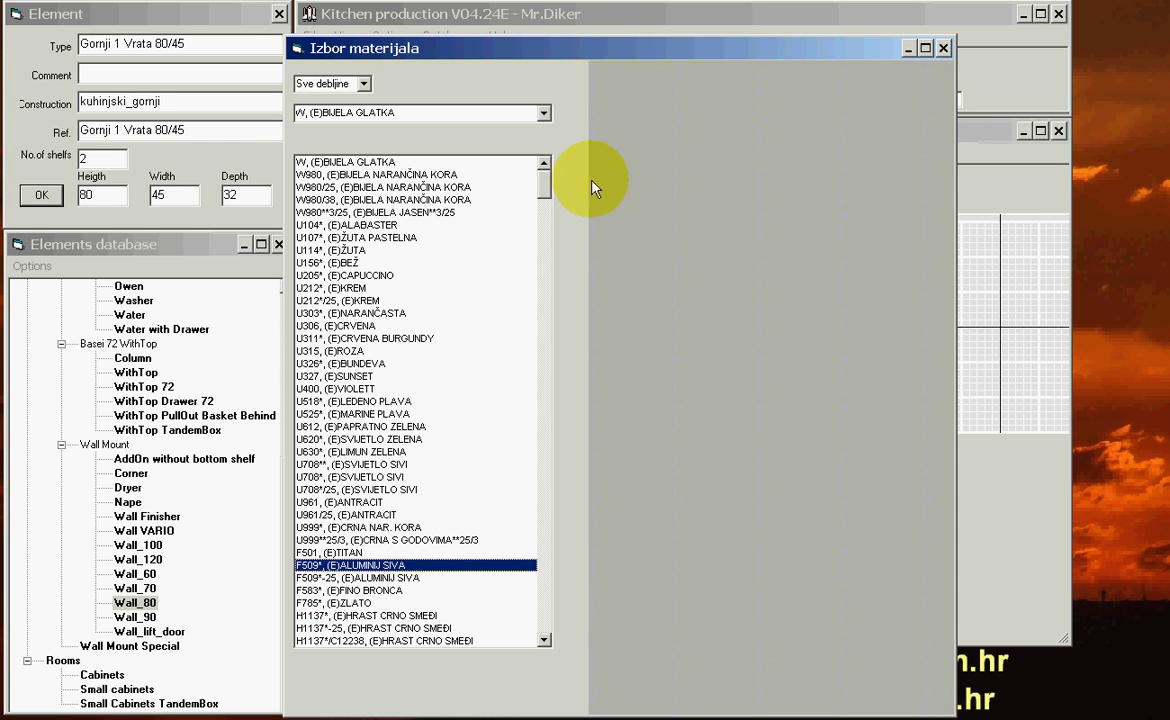
drag(596, 49, 603, 121)
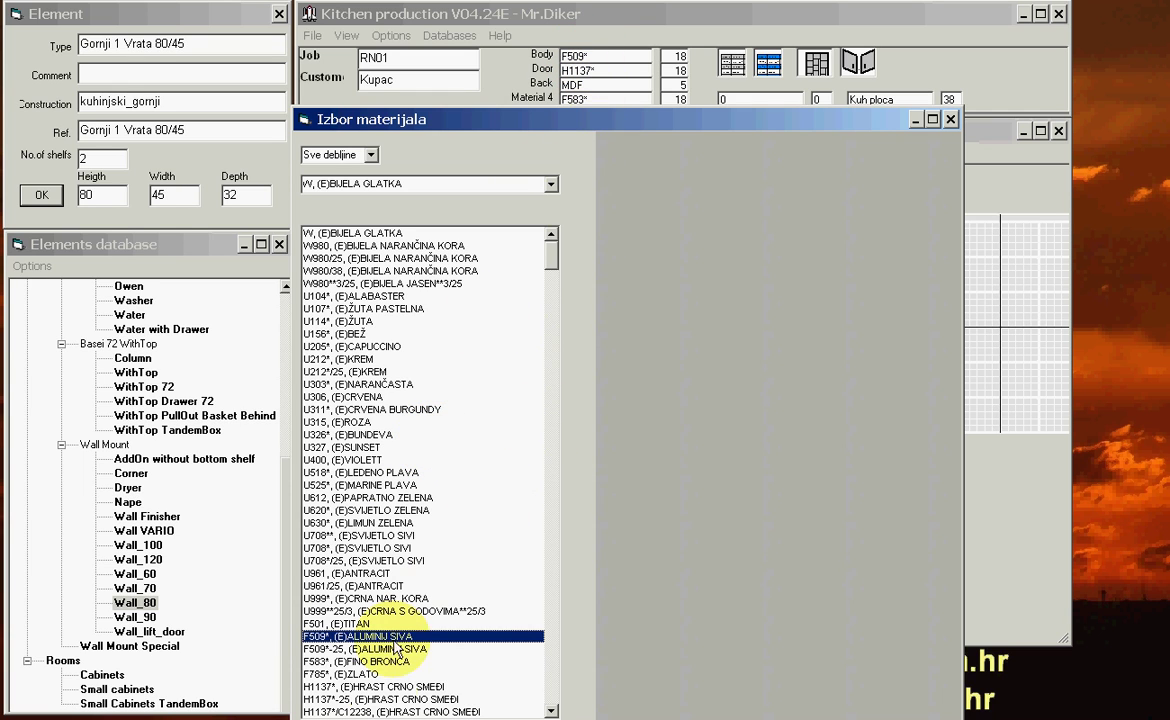
click(390, 687)
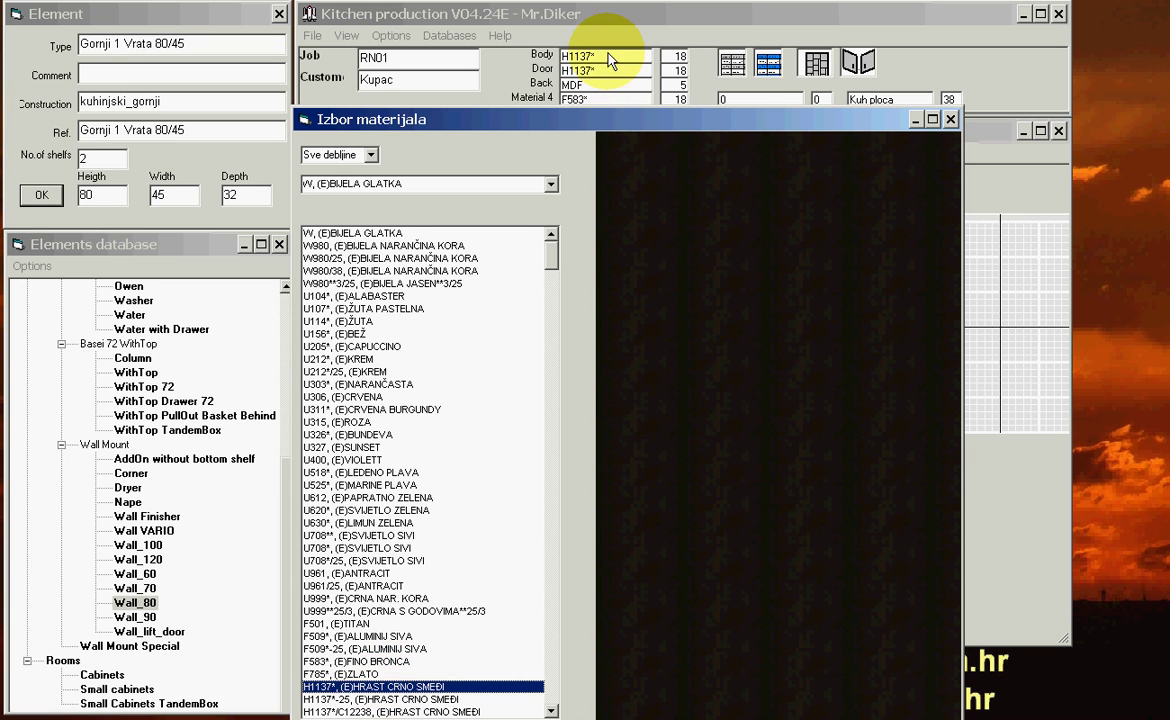
click(560, 54)
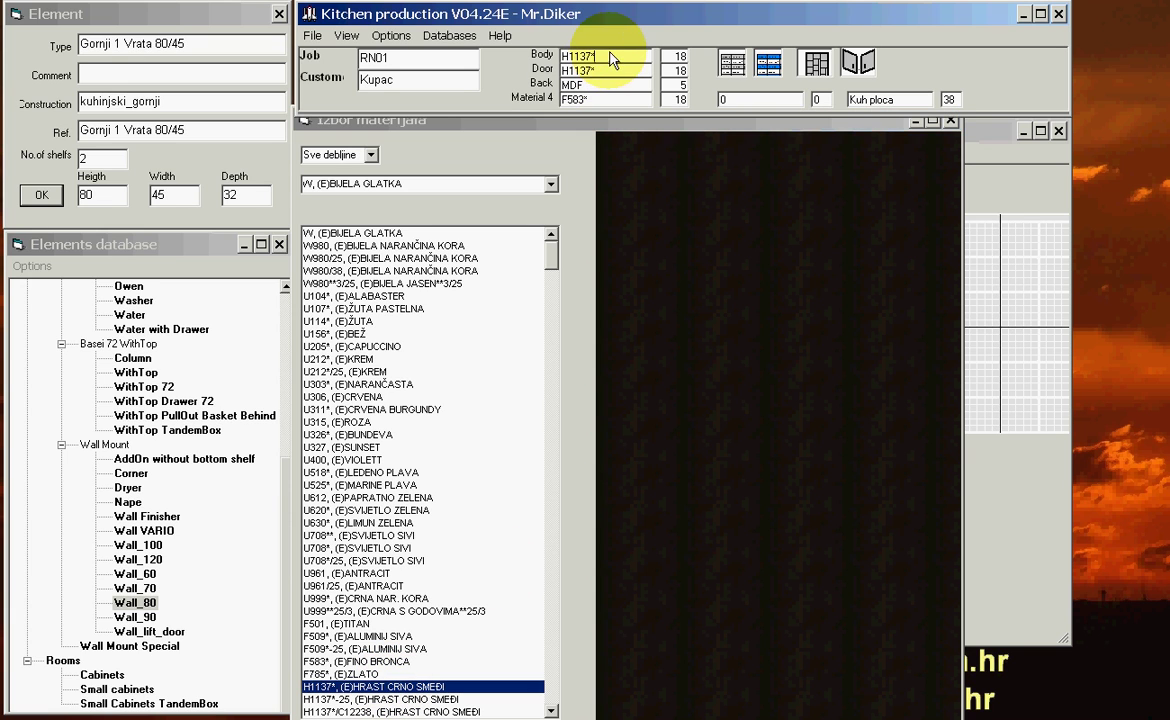
click(370, 637)
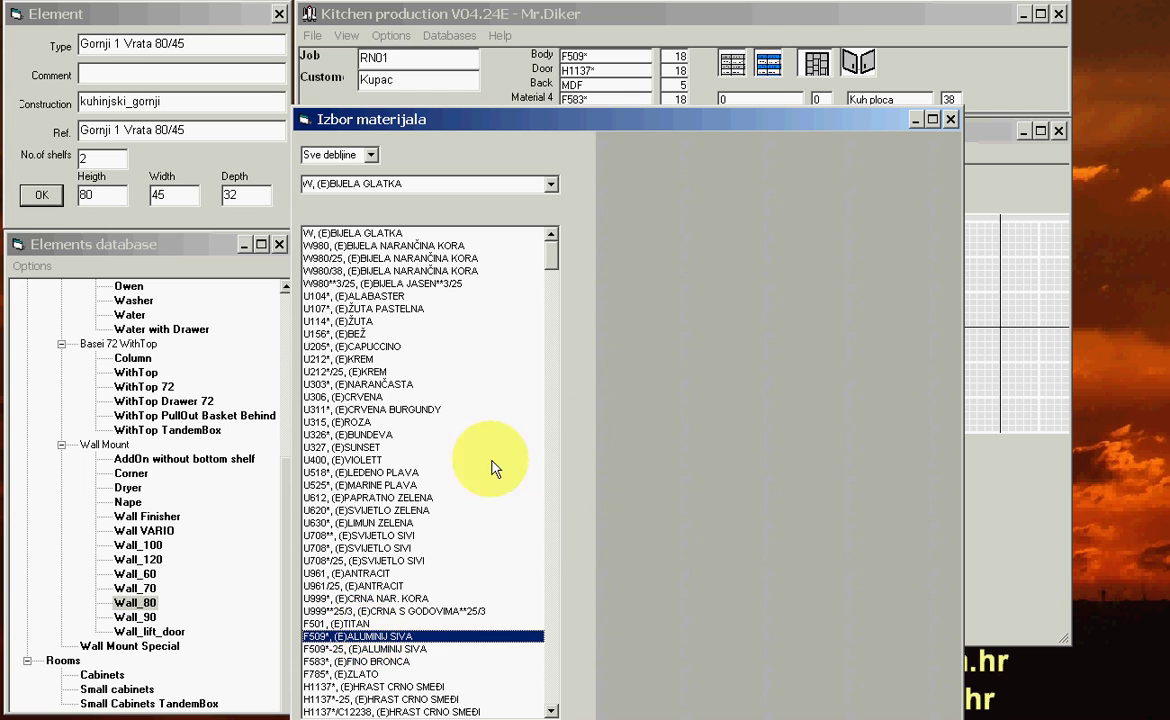
click(555, 70)
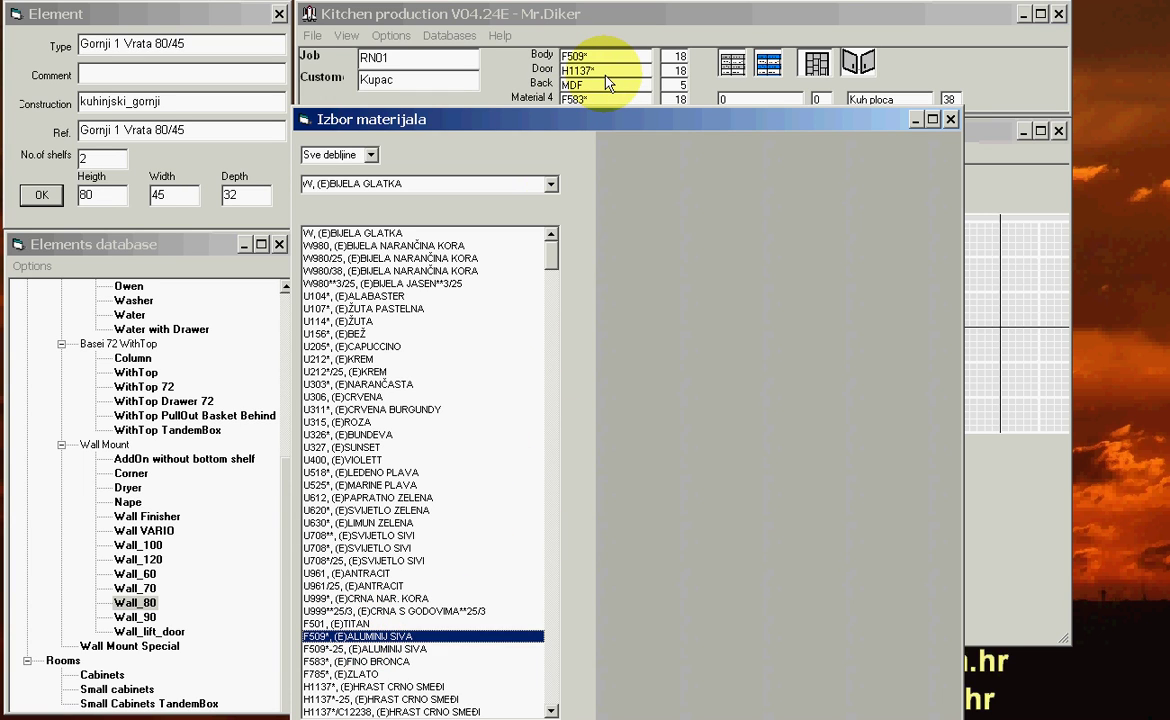
click(375, 674)
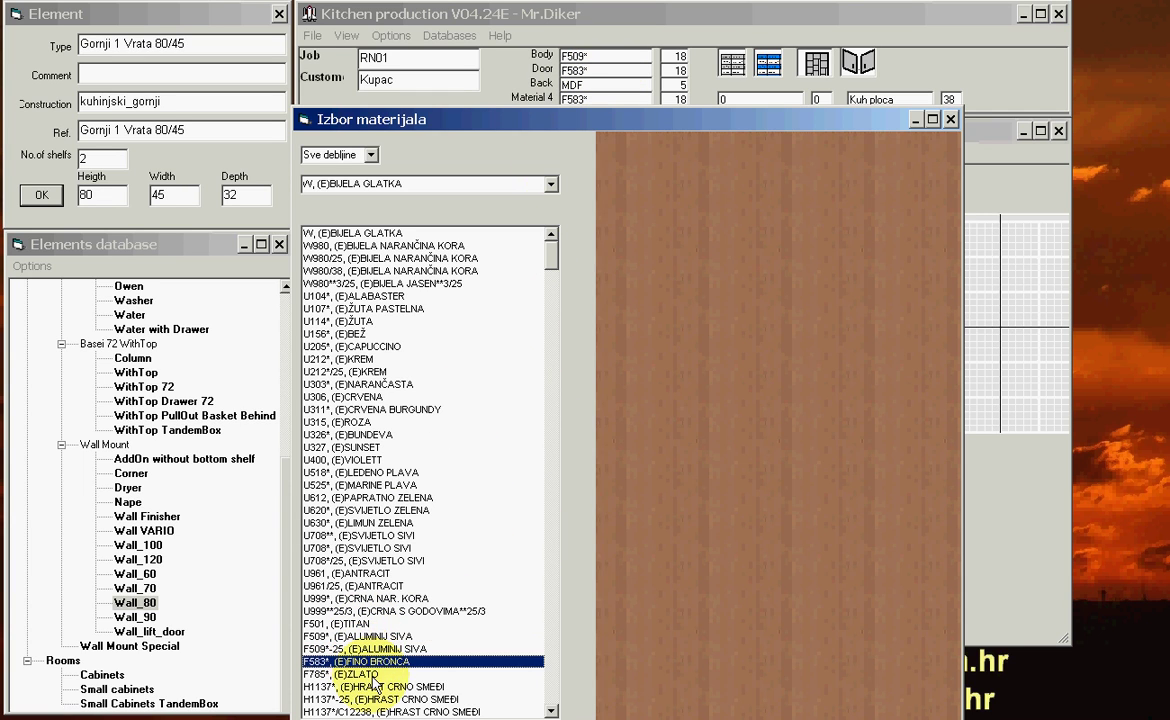
click(380, 687)
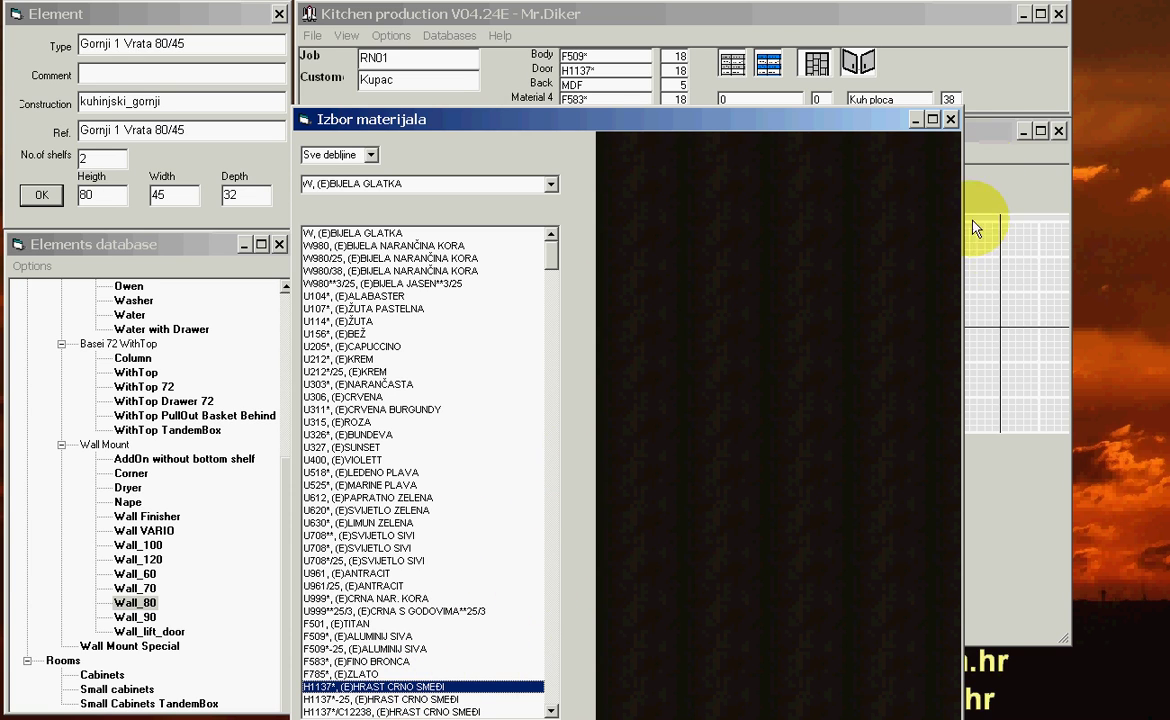
click(950, 119)
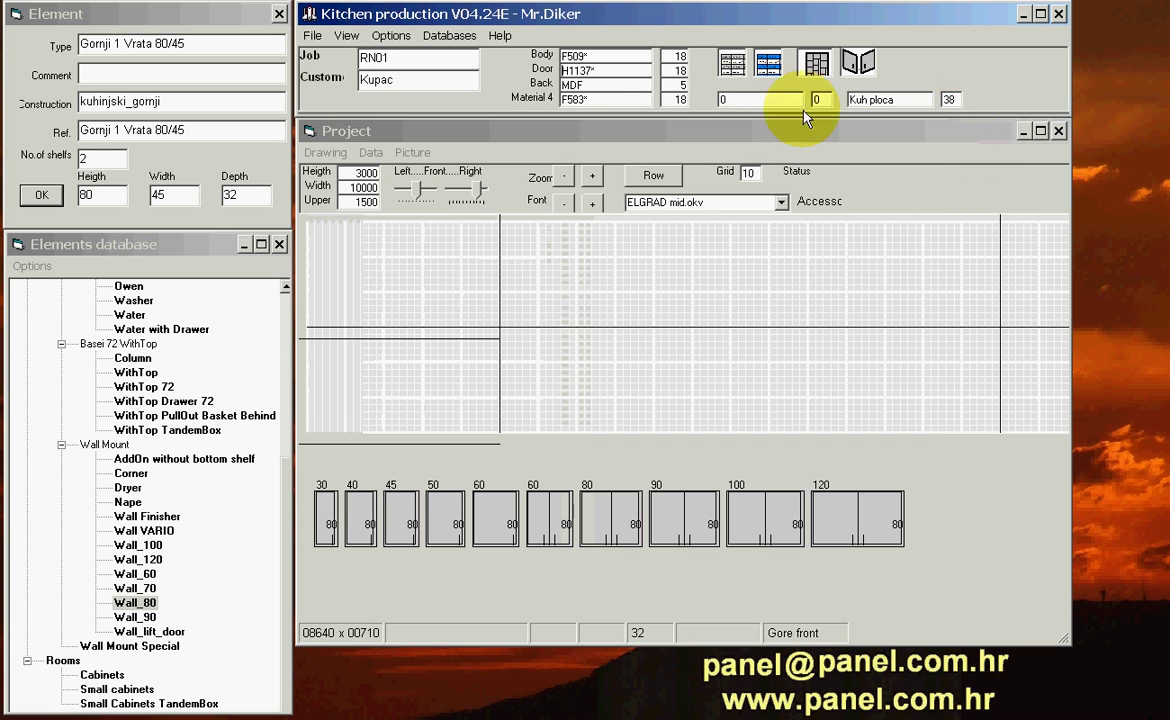
- Select the MDF back material and display the OpenTop 72 base cabinets
click(605, 88)
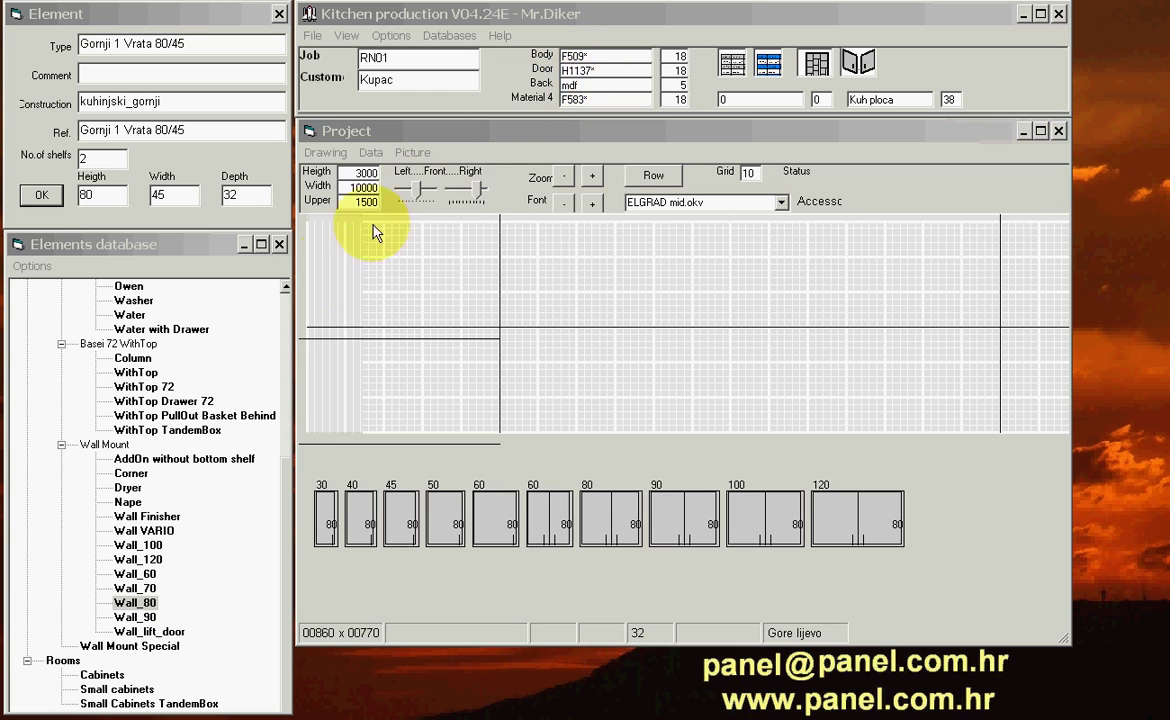
click(286, 305)
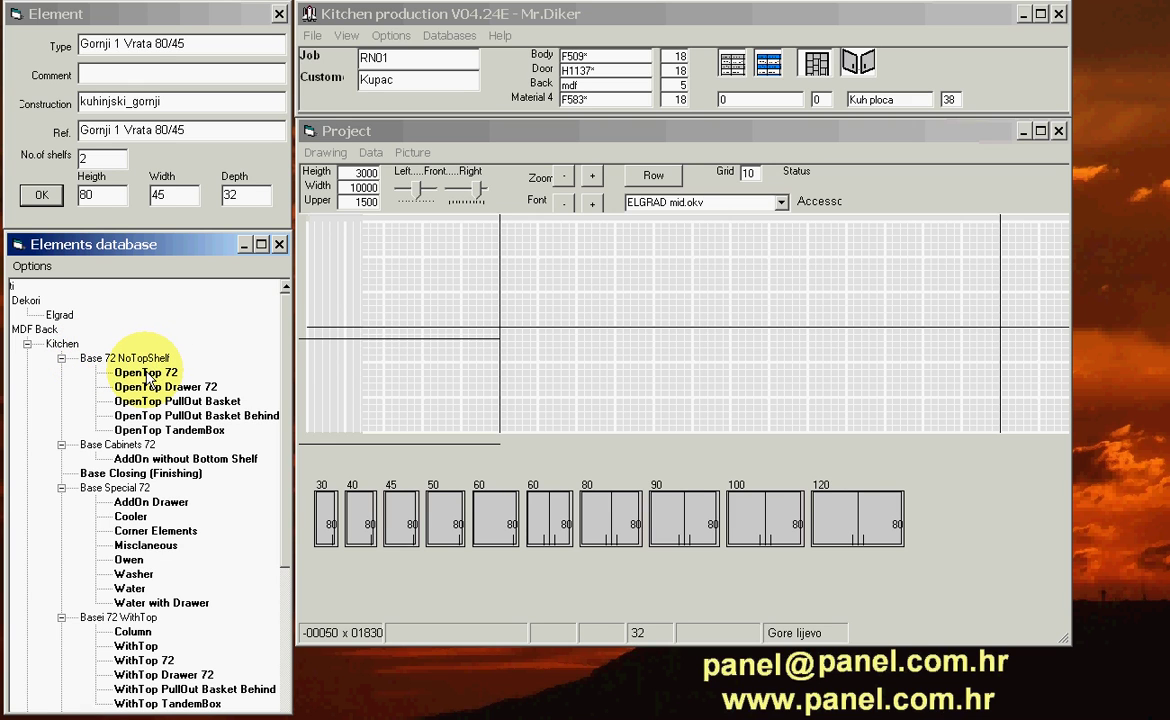
click(147, 373)
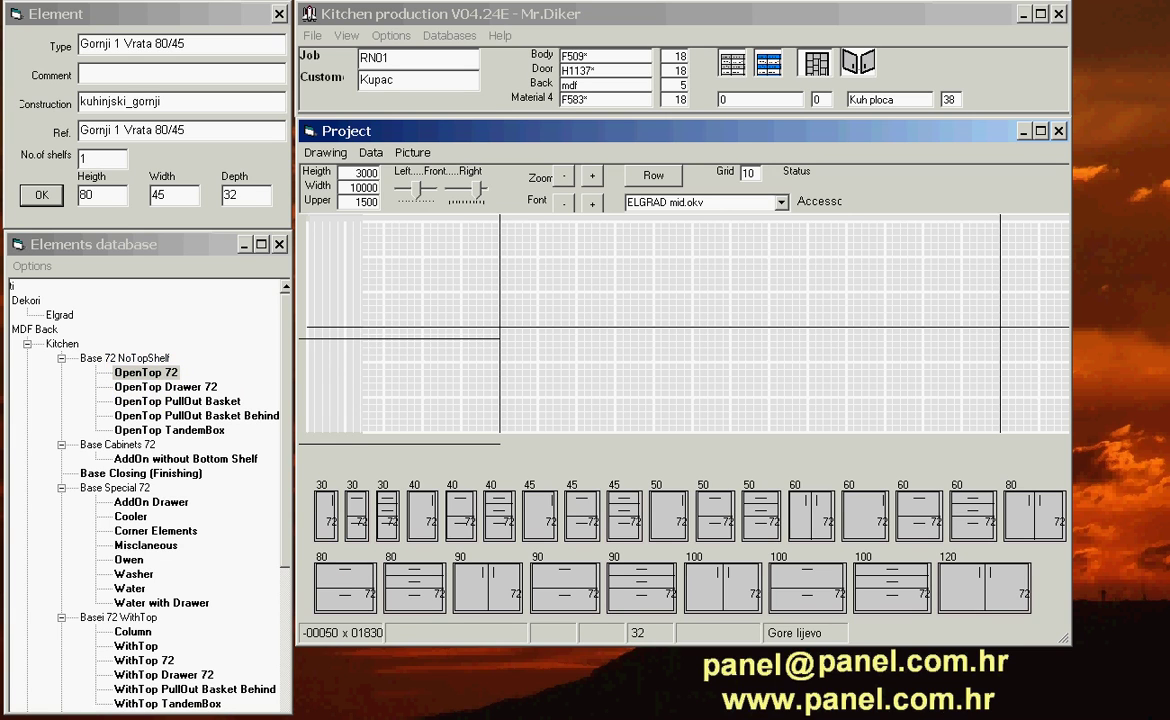
- Place 45, 50 and 100 base cabinets, followed by a 90 Water sink cabinet
drag(540, 515, 553, 432)
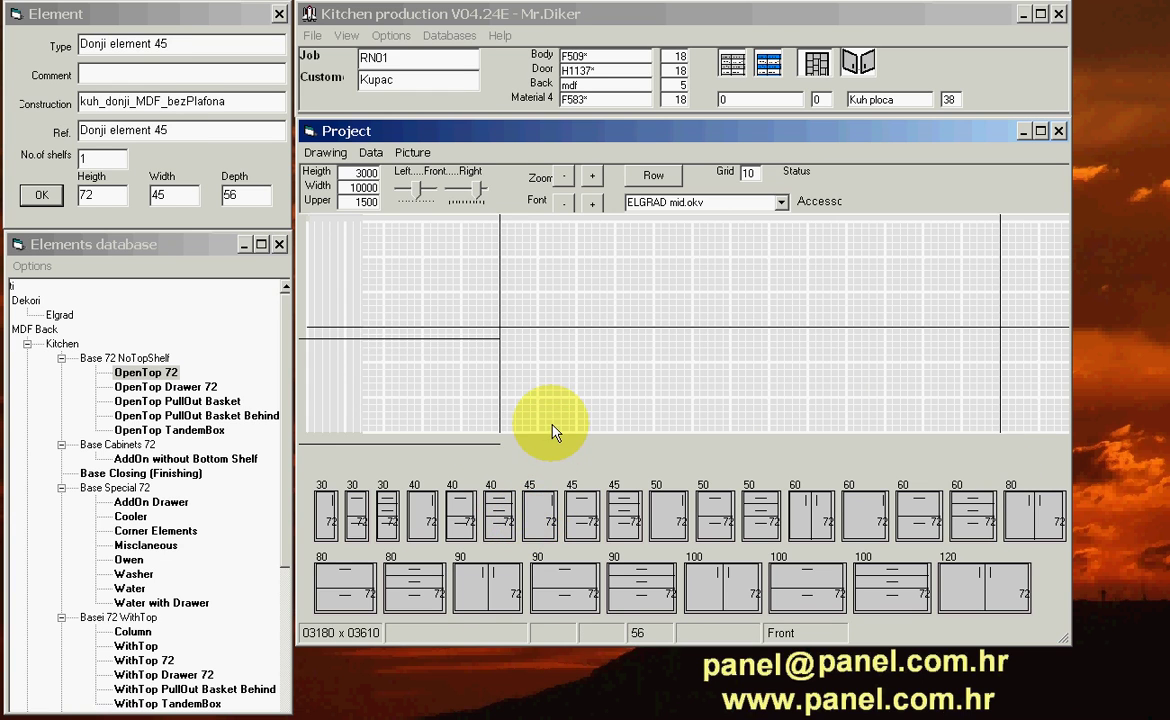
drag(757, 515, 625, 375)
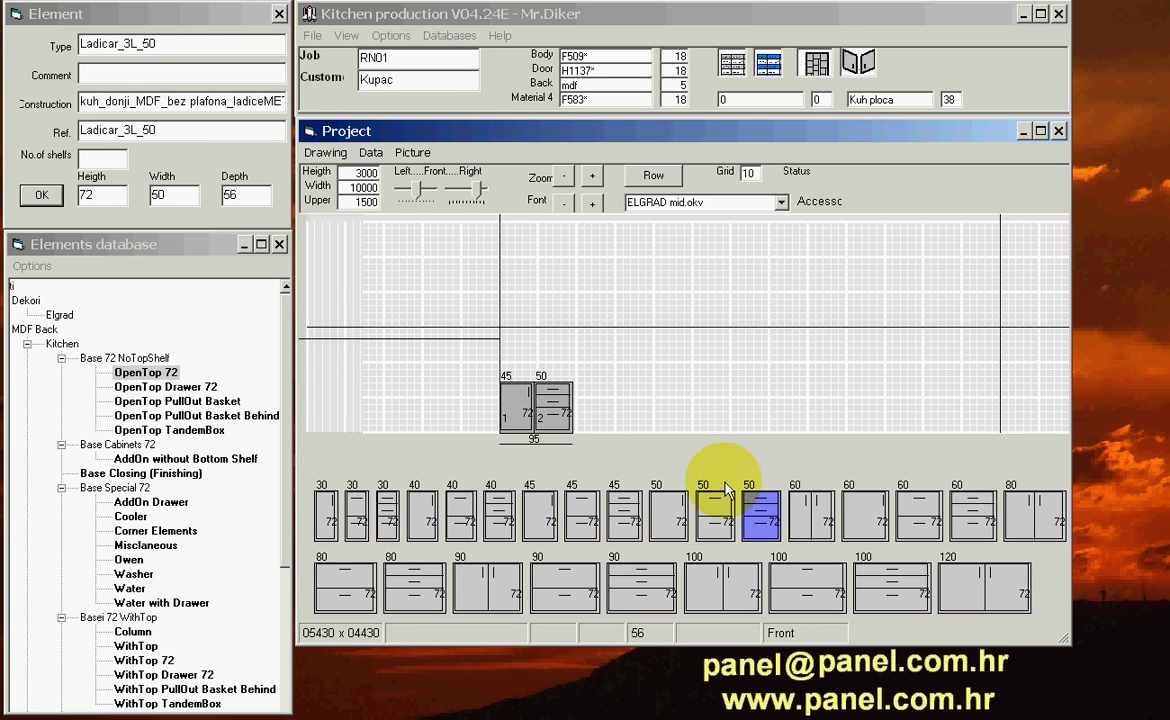
drag(722, 590, 690, 397)
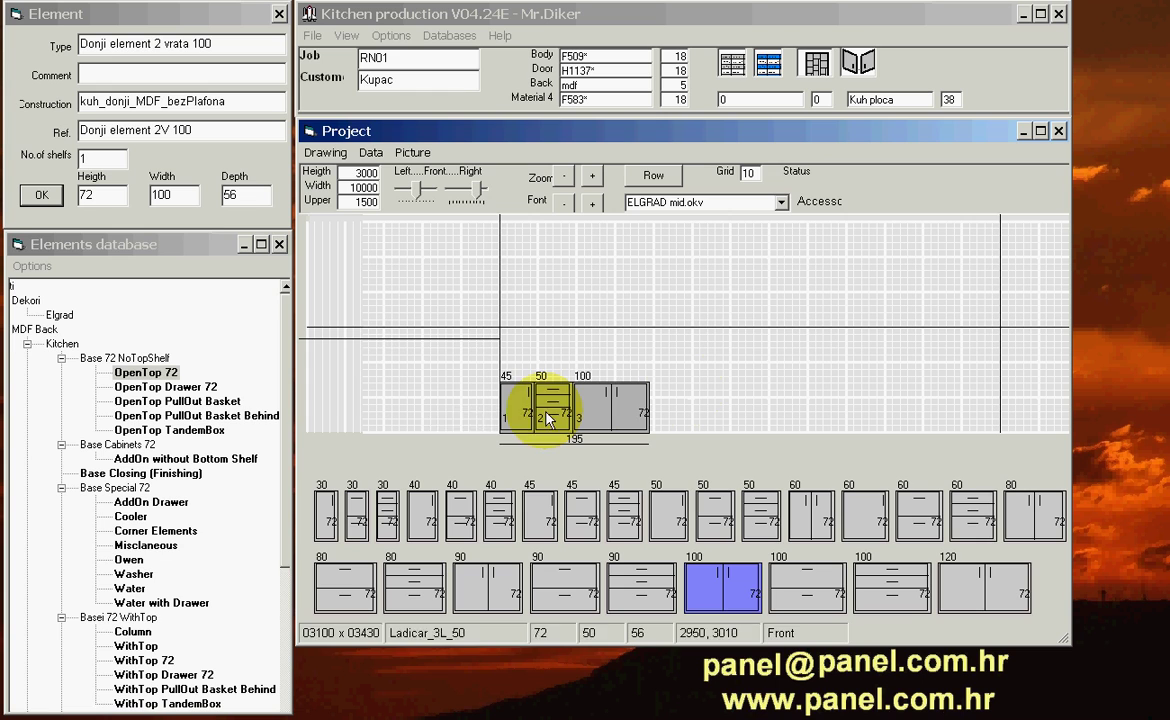
click(138, 588)
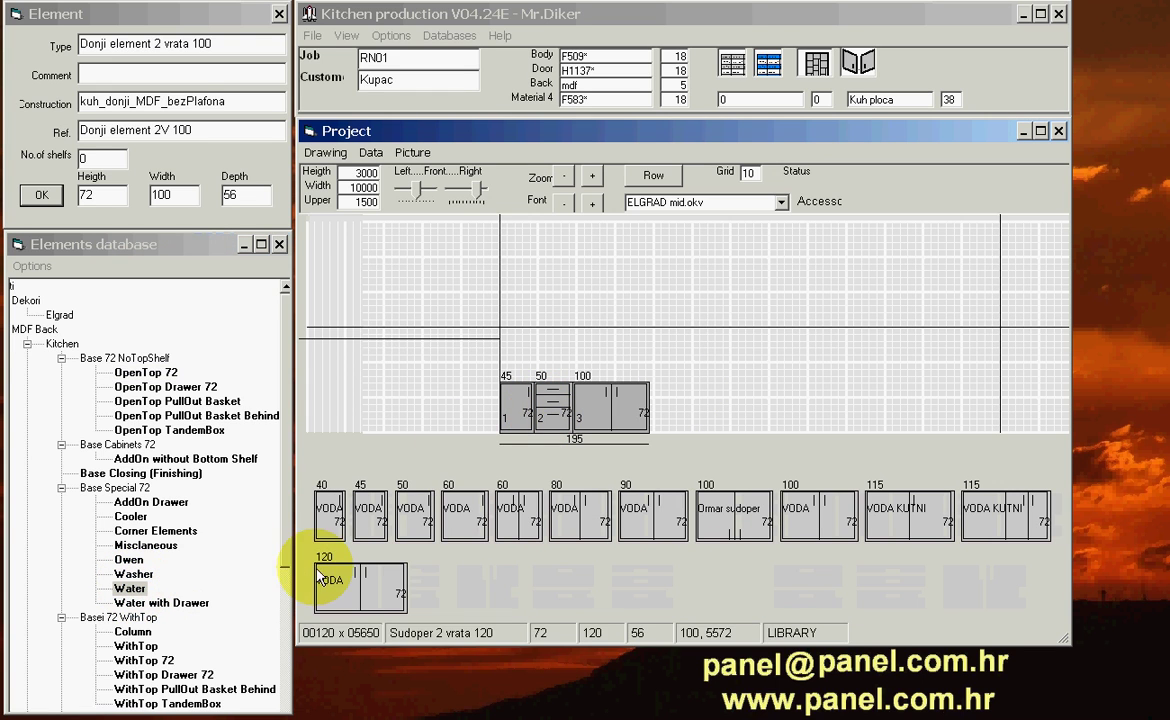
click(650, 512)
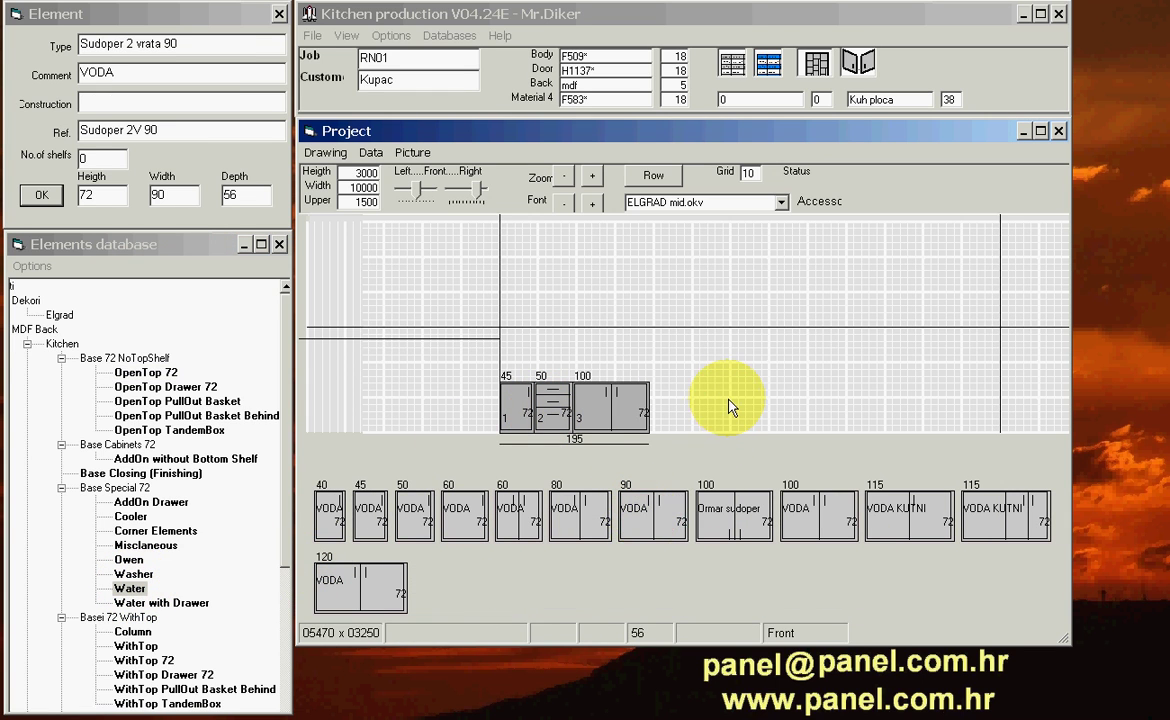
drag(729, 407, 735, 392)
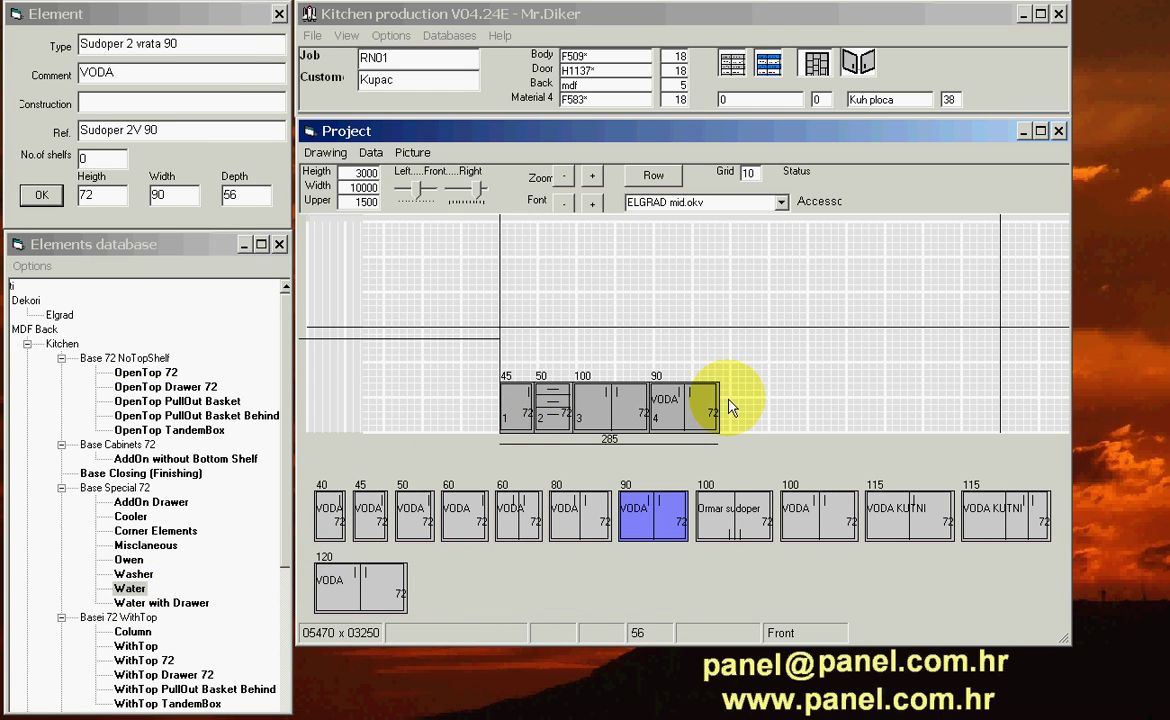
- Add a 60 drawer cabinet, a 60 oven cabinet and a 30 pull-out basket
click(198, 390)
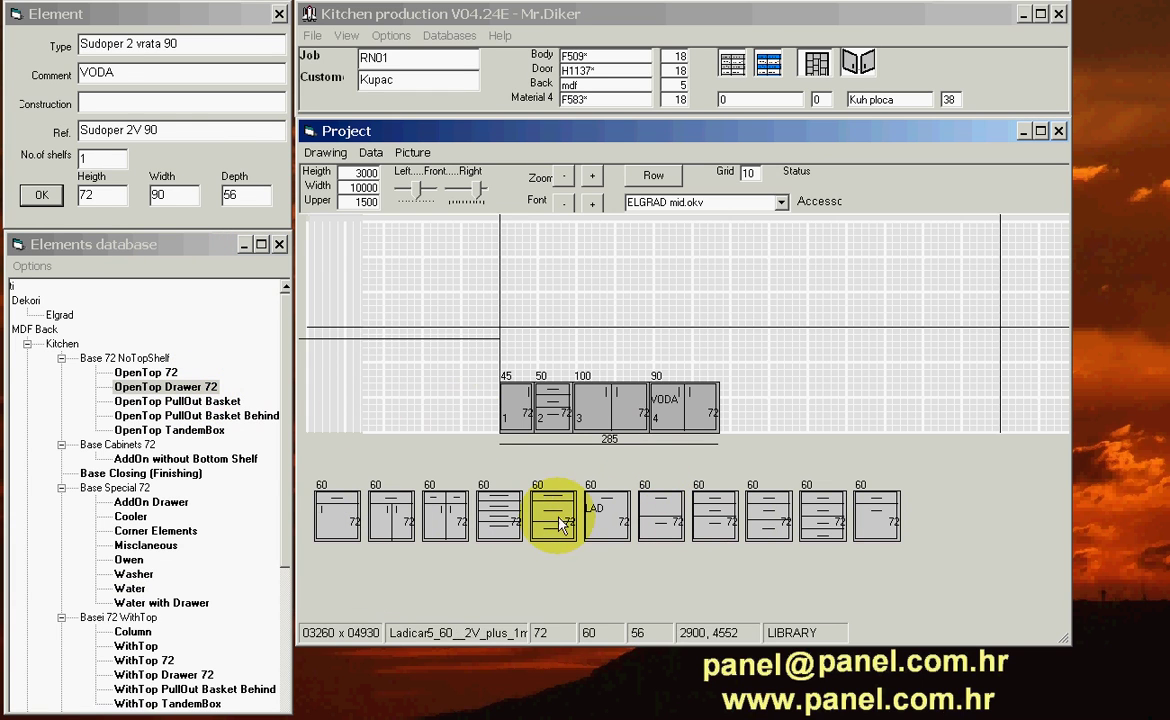
drag(444, 509, 745, 407)
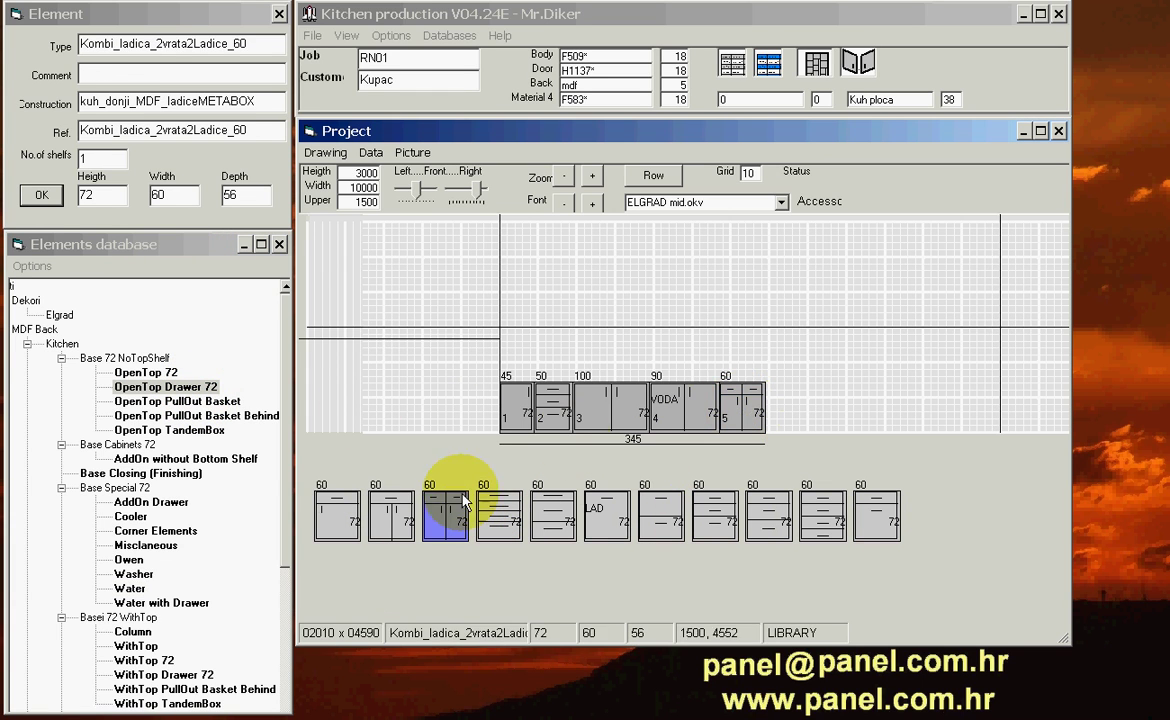
click(130, 559)
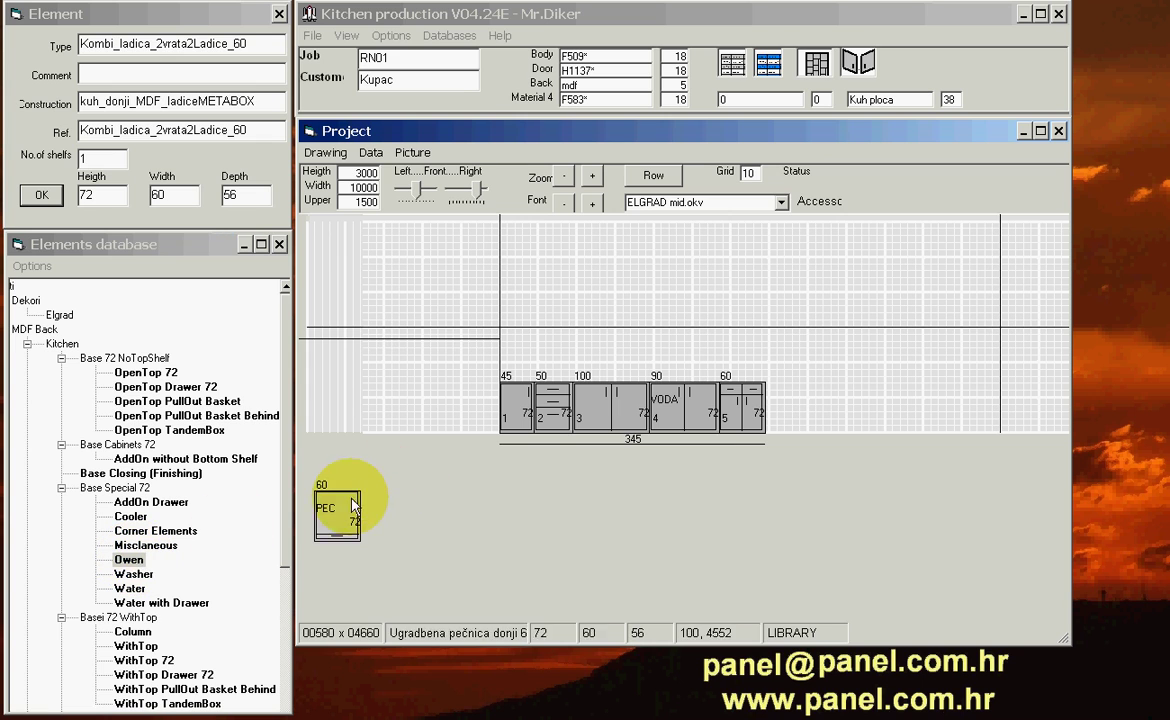
drag(353, 505, 789, 400)
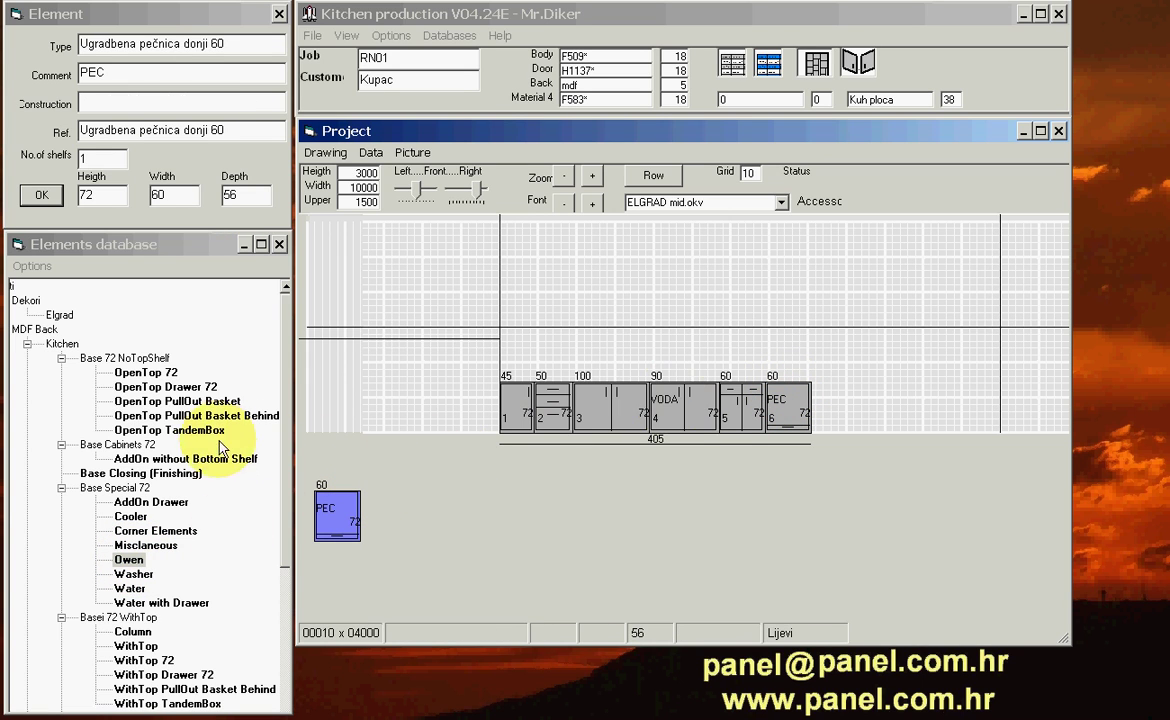
click(190, 400)
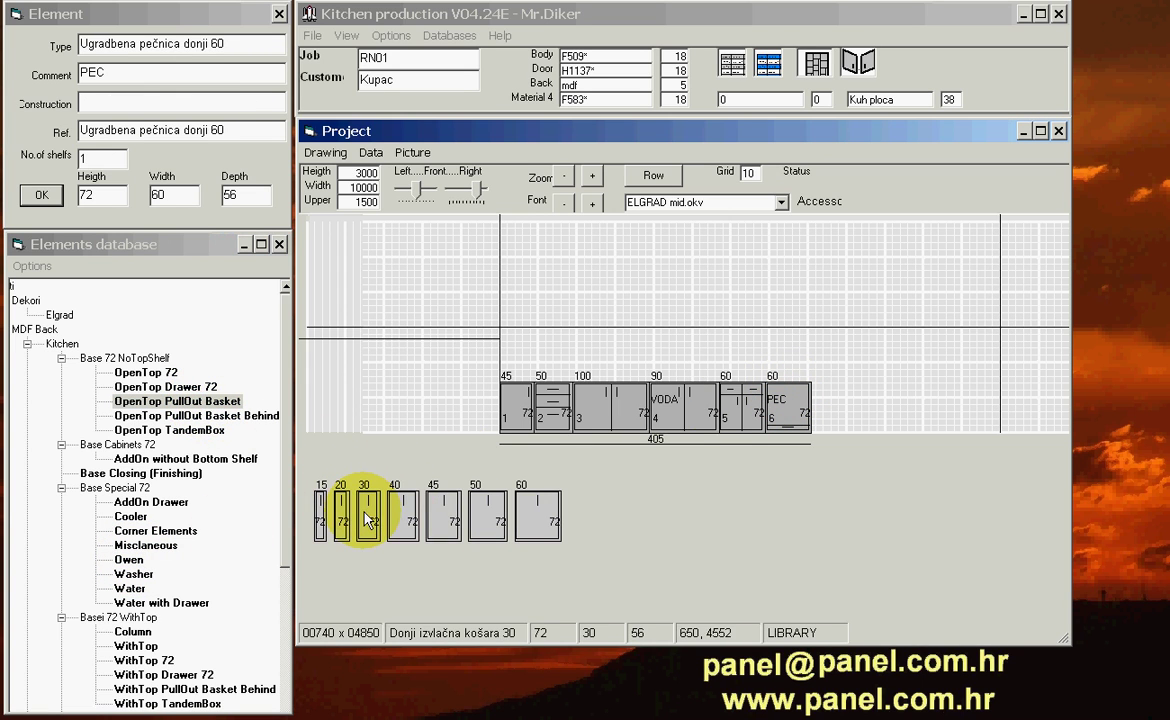
drag(367, 518, 870, 420)
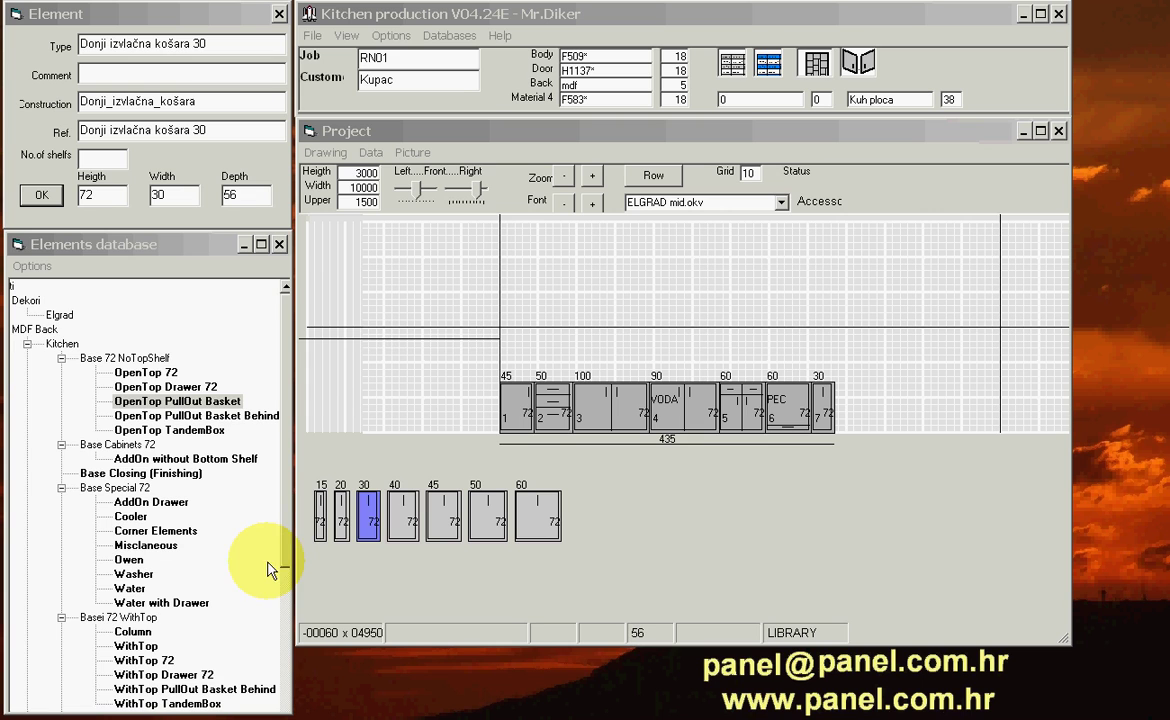
drag(288, 555, 286, 706)
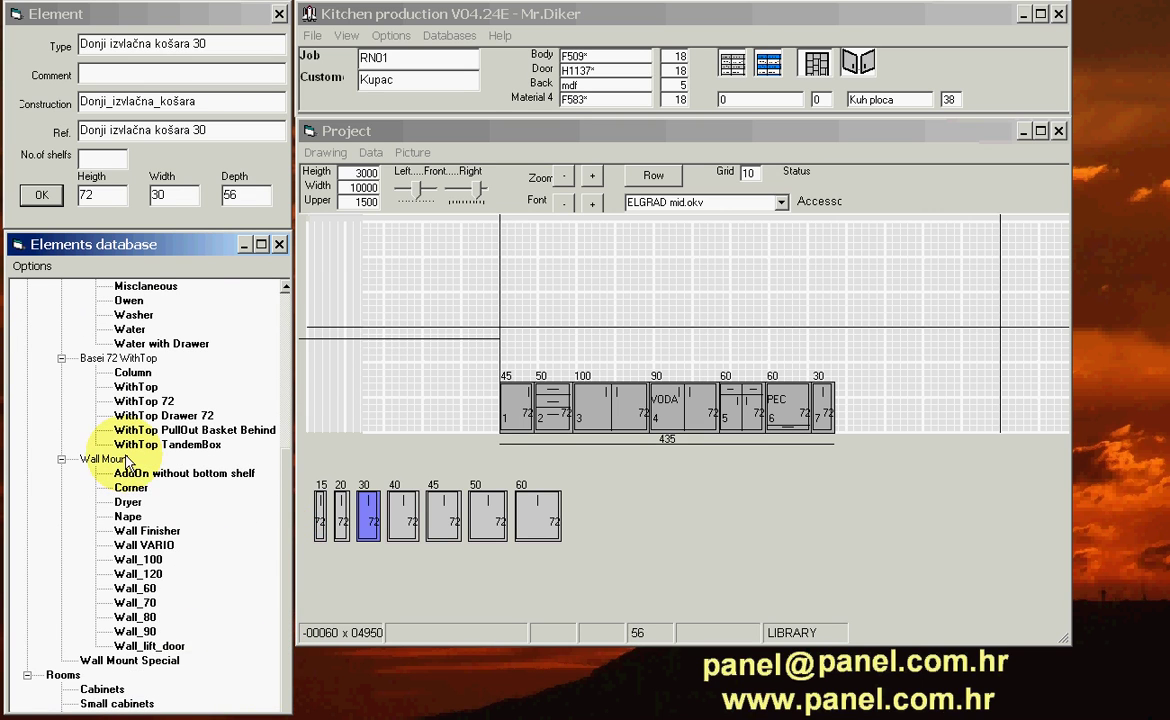
- Place Wall_80 wall cabinets 45, 50 and 100 in the upper row
double_click(145, 620)
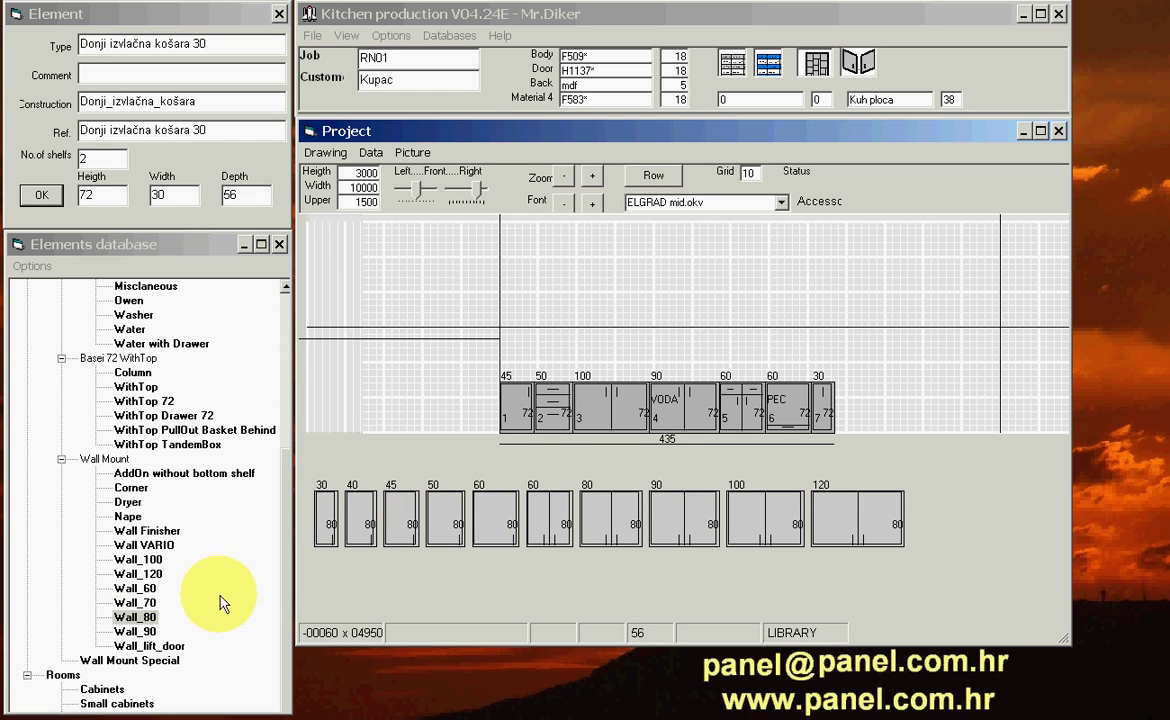
drag(397, 490, 543, 305)
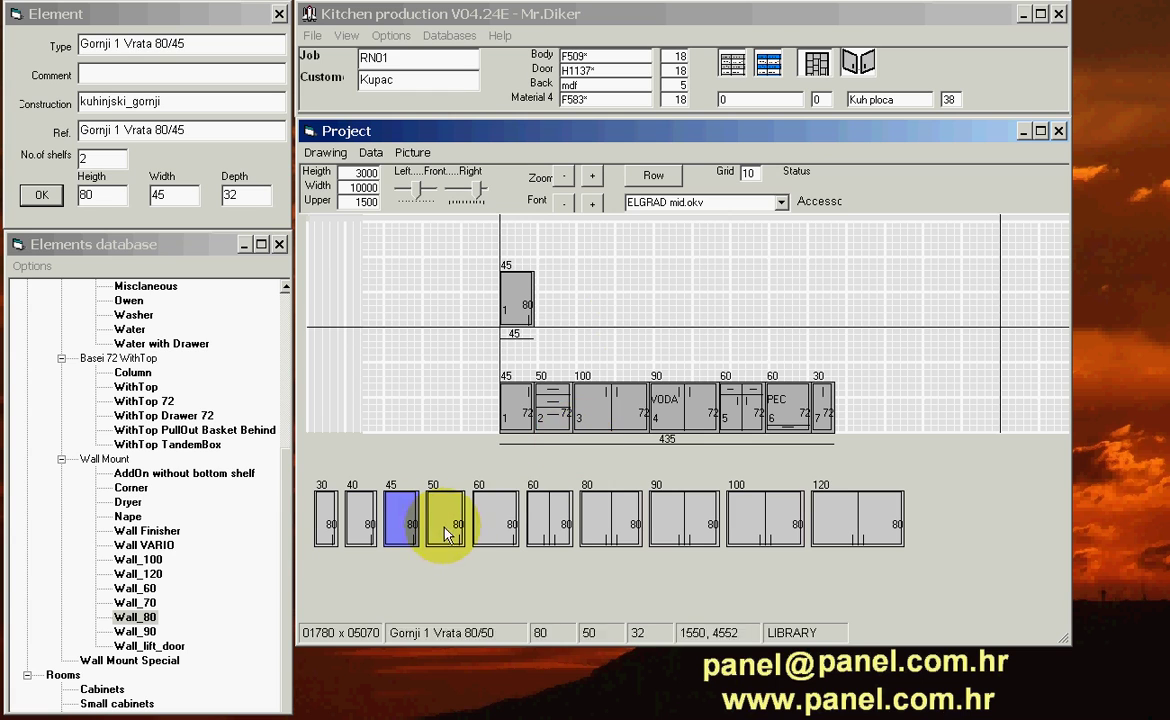
drag(447, 525, 583, 312)
click(583, 312)
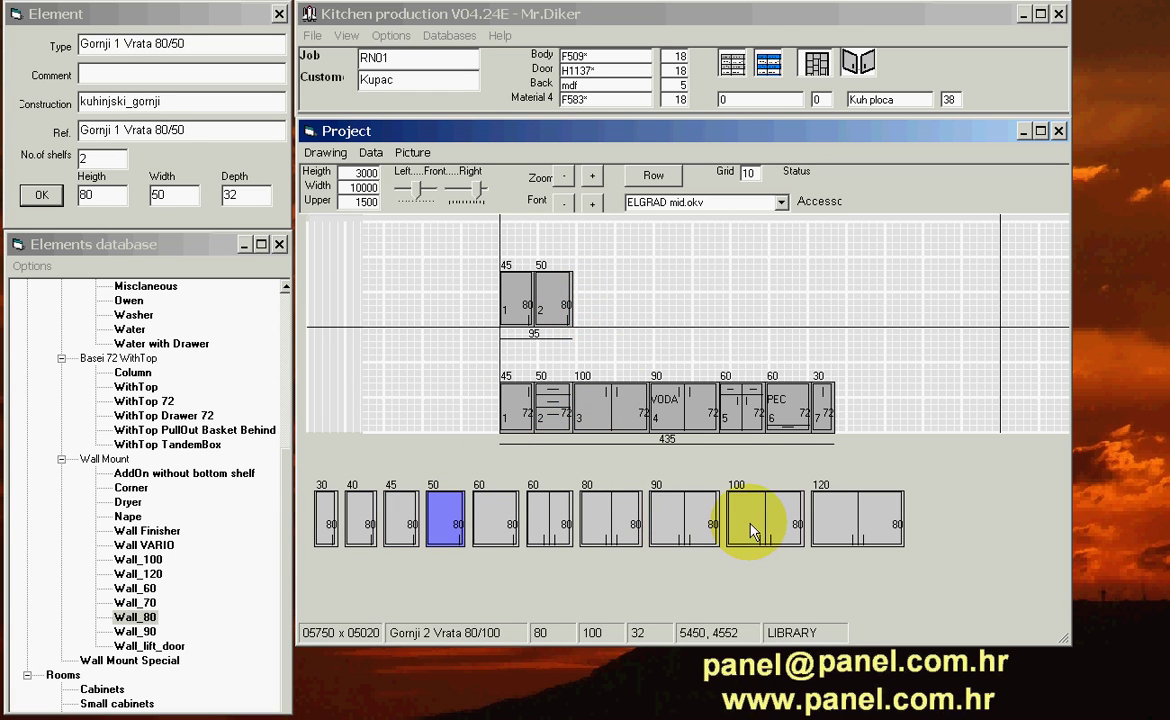
click(752, 535)
click(605, 305)
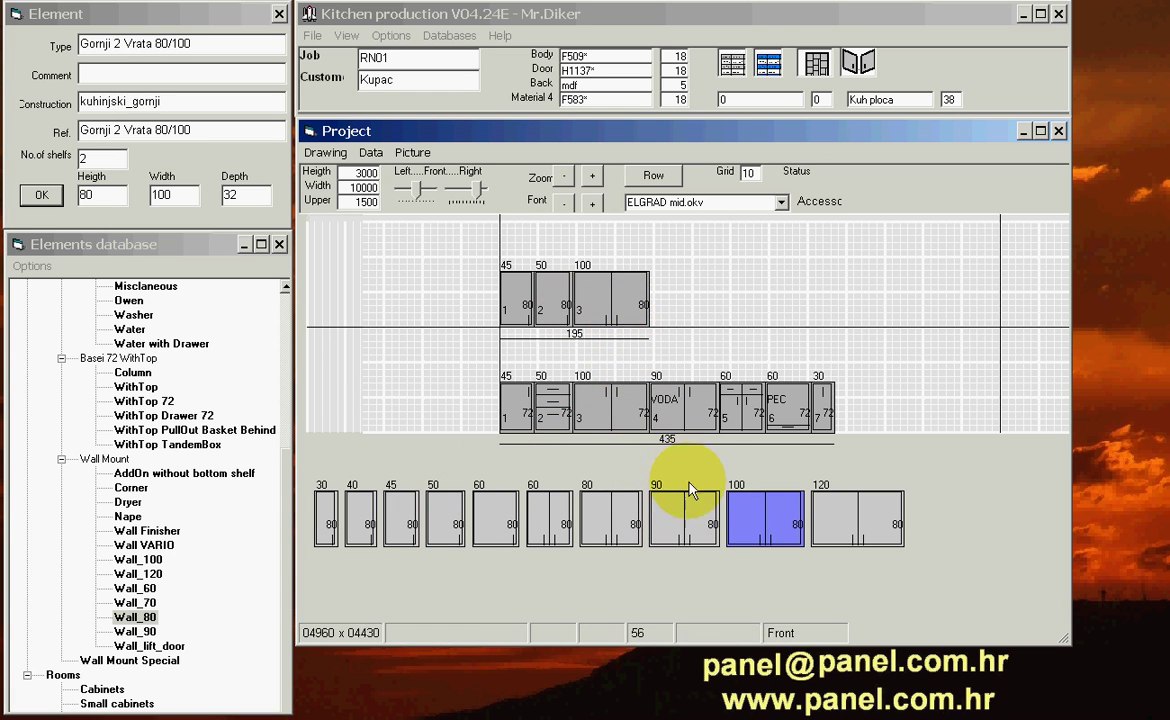
- Give the 100 wall cabinet Glass in Al Frame doors and add an 80 cabinet
click(600, 310)
click(812, 60)
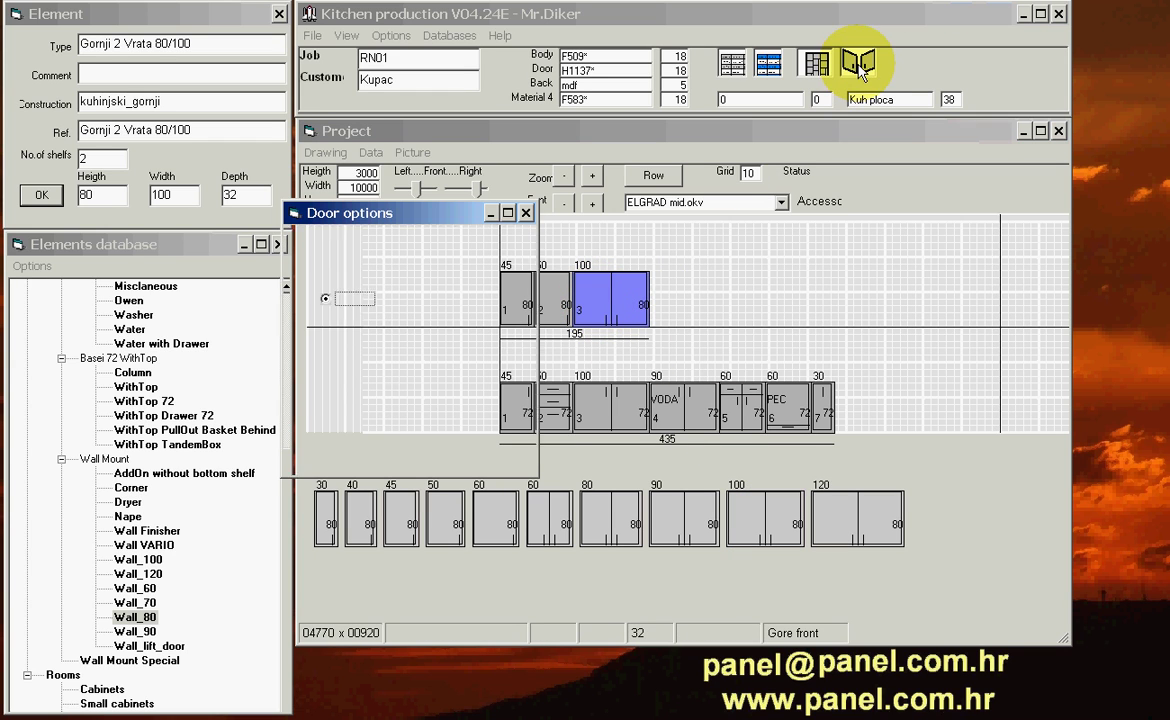
click(328, 322)
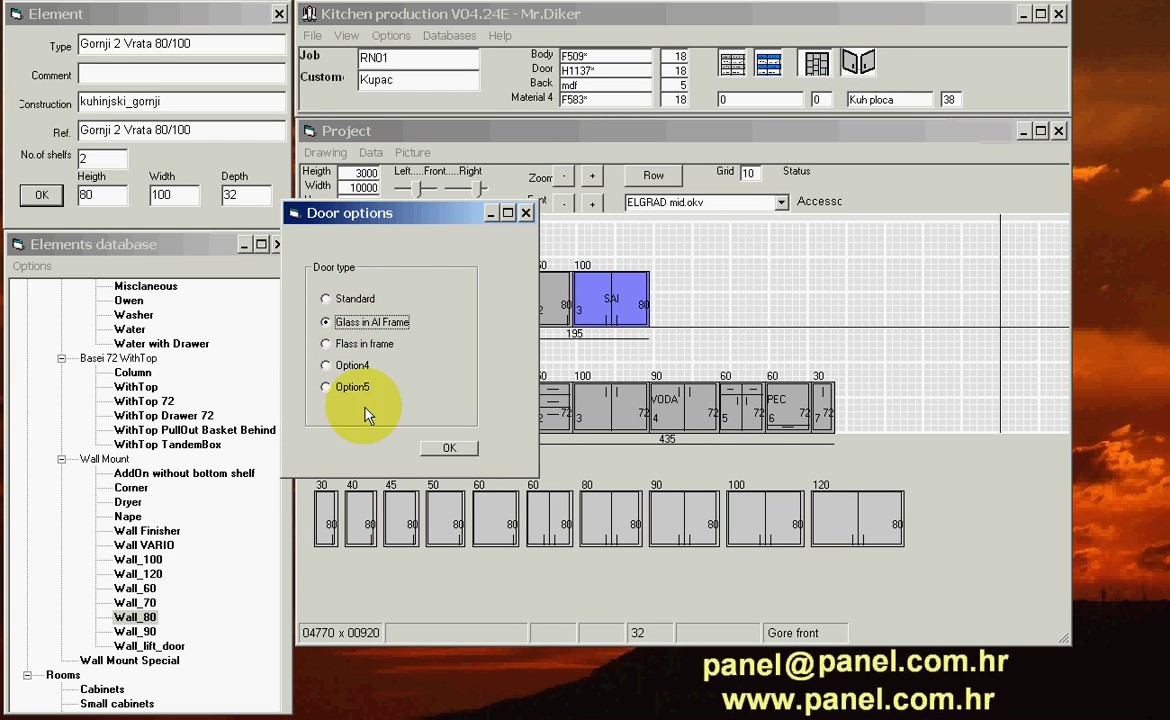
click(449, 448)
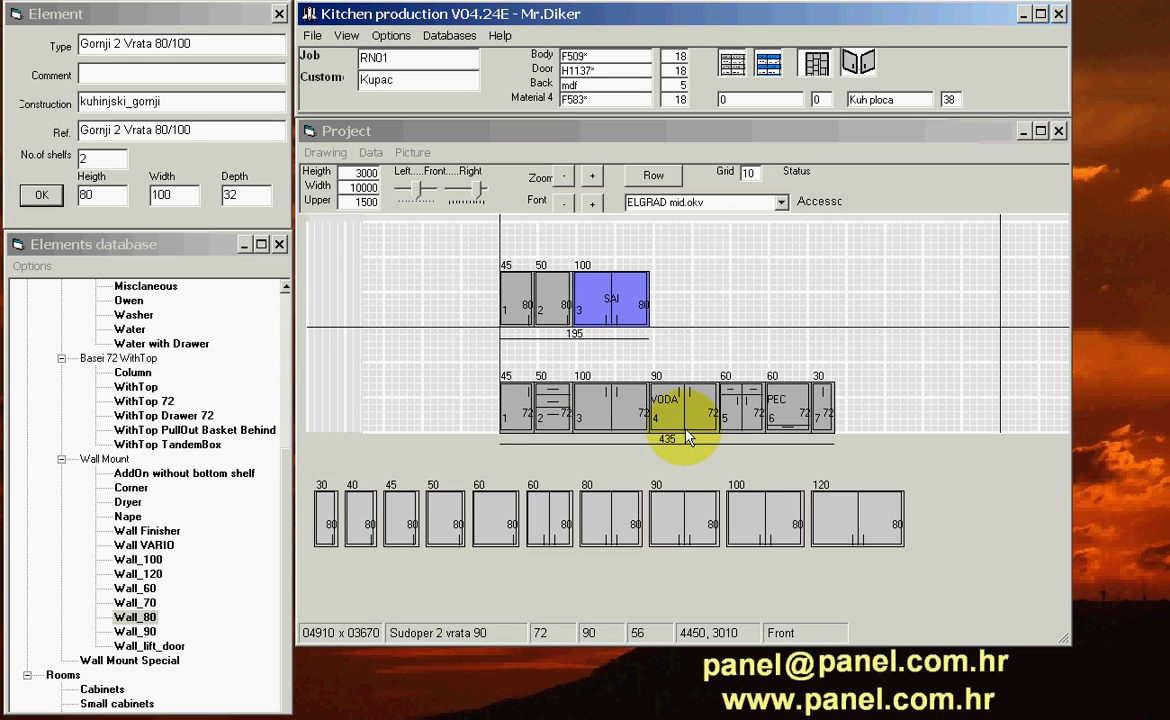
click(602, 508)
click(685, 287)
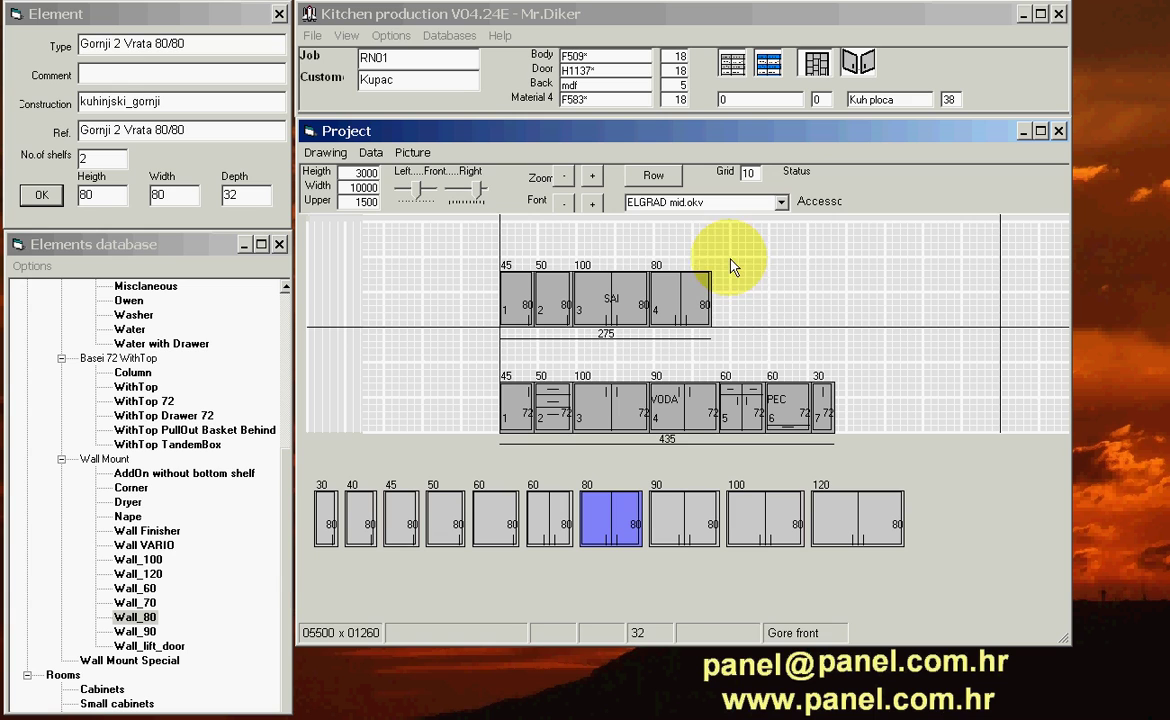
- Change the fourth wall cabinet's width from 80 to 90
click(687, 308)
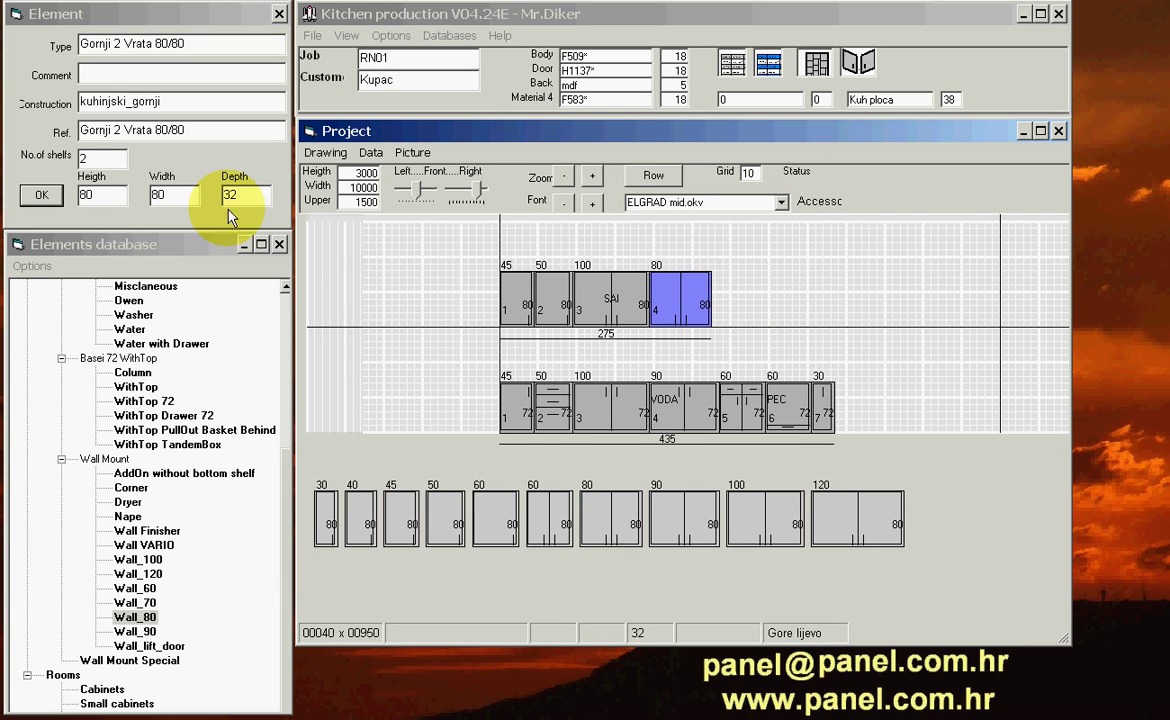
click(100, 205)
click(196, 192)
text(9)
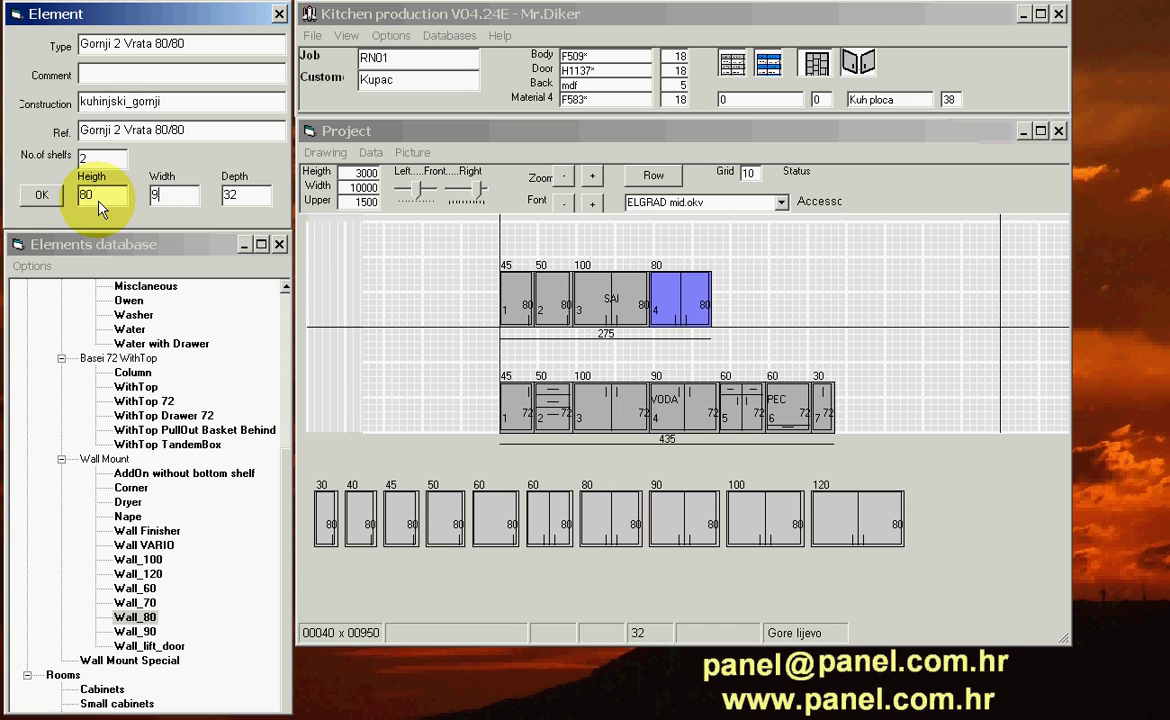
text(0)
click(40, 195)
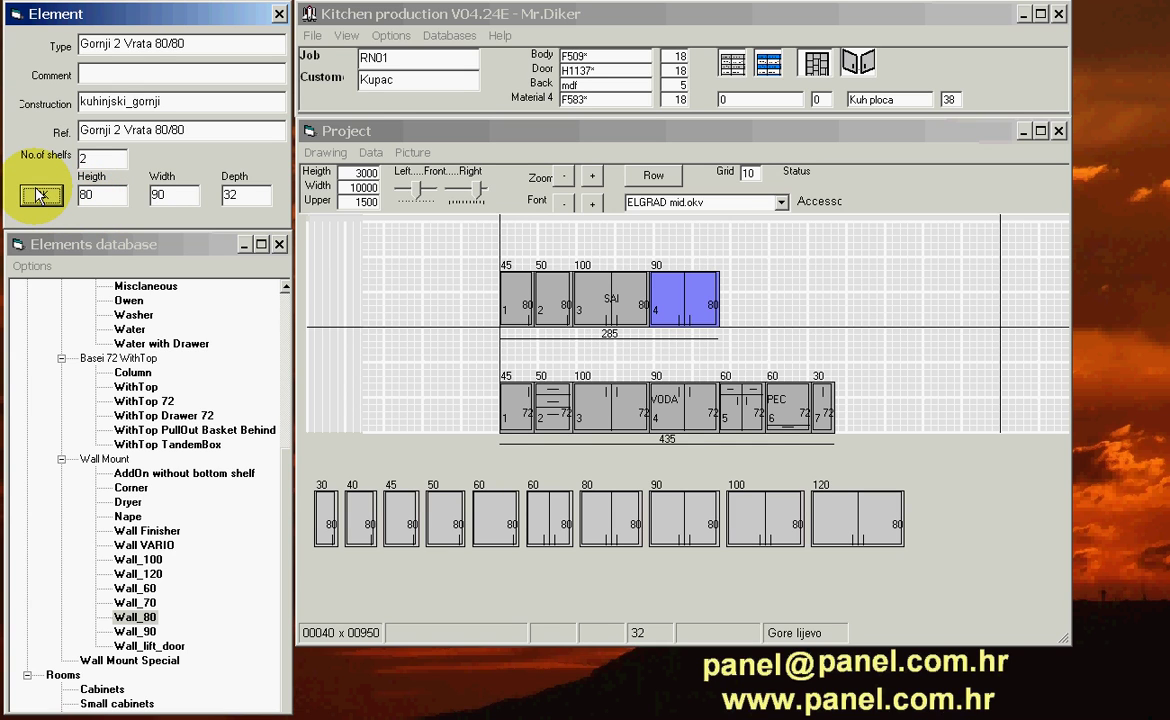
- Add a 60 wall cabinet as unit 5, then remove the extra sixth 60
click(540, 510)
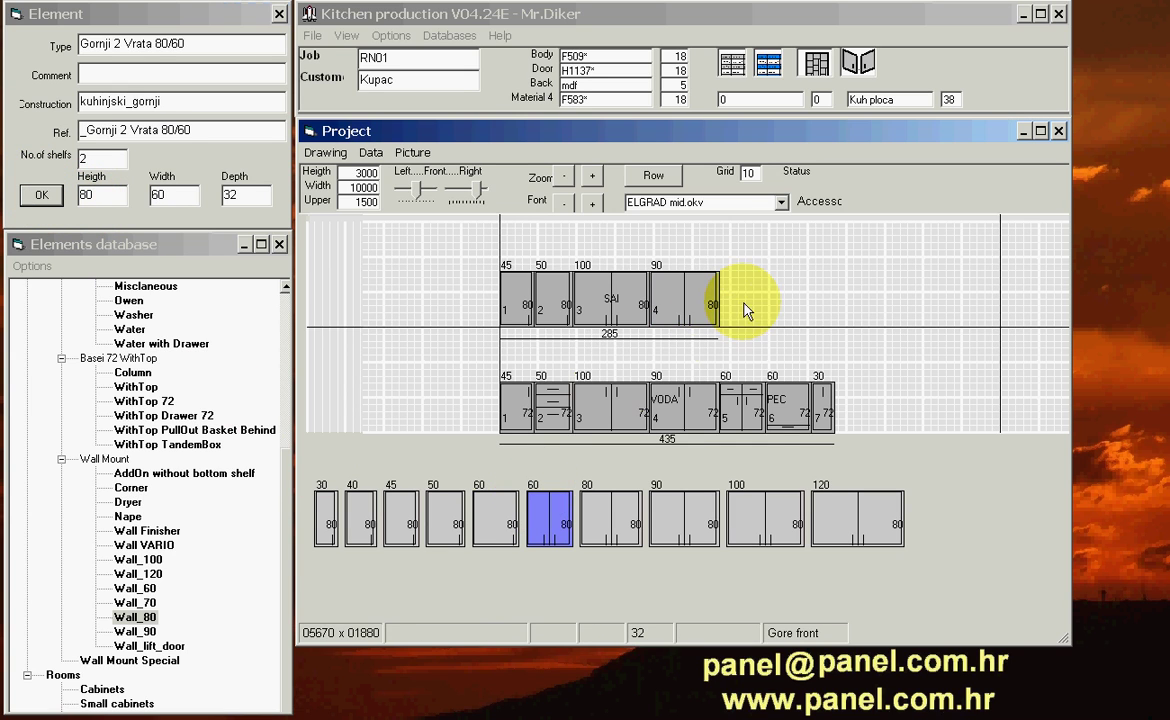
click(745, 310)
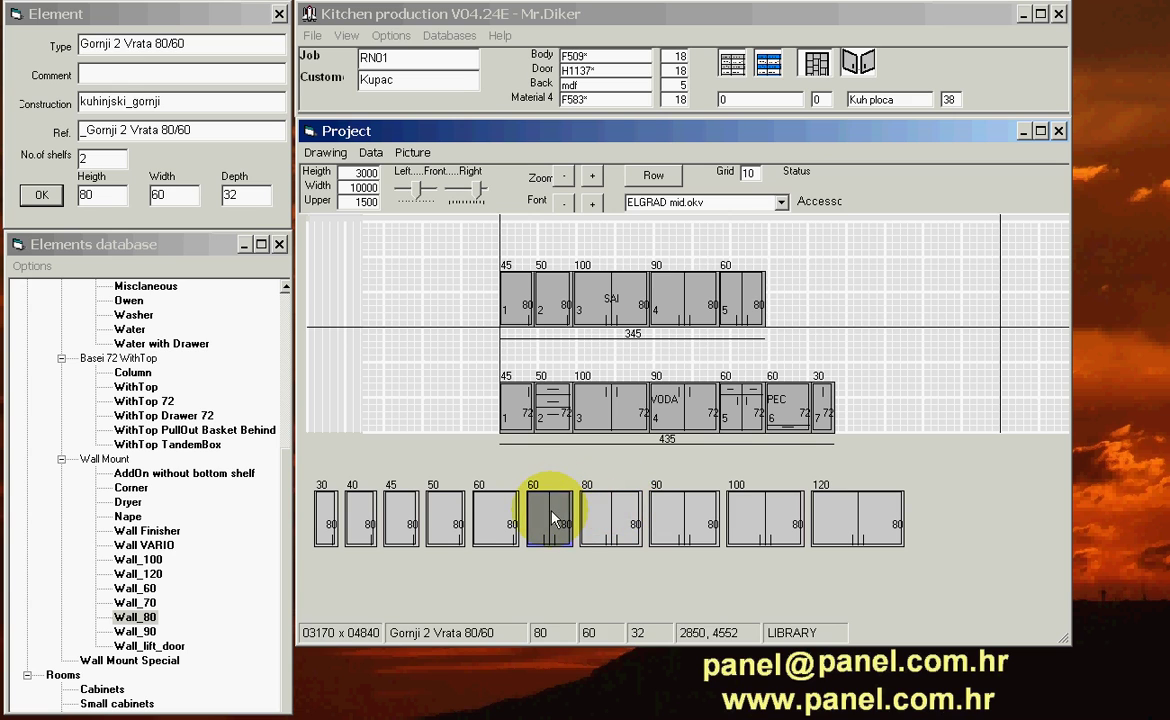
click(551, 518)
click(783, 314)
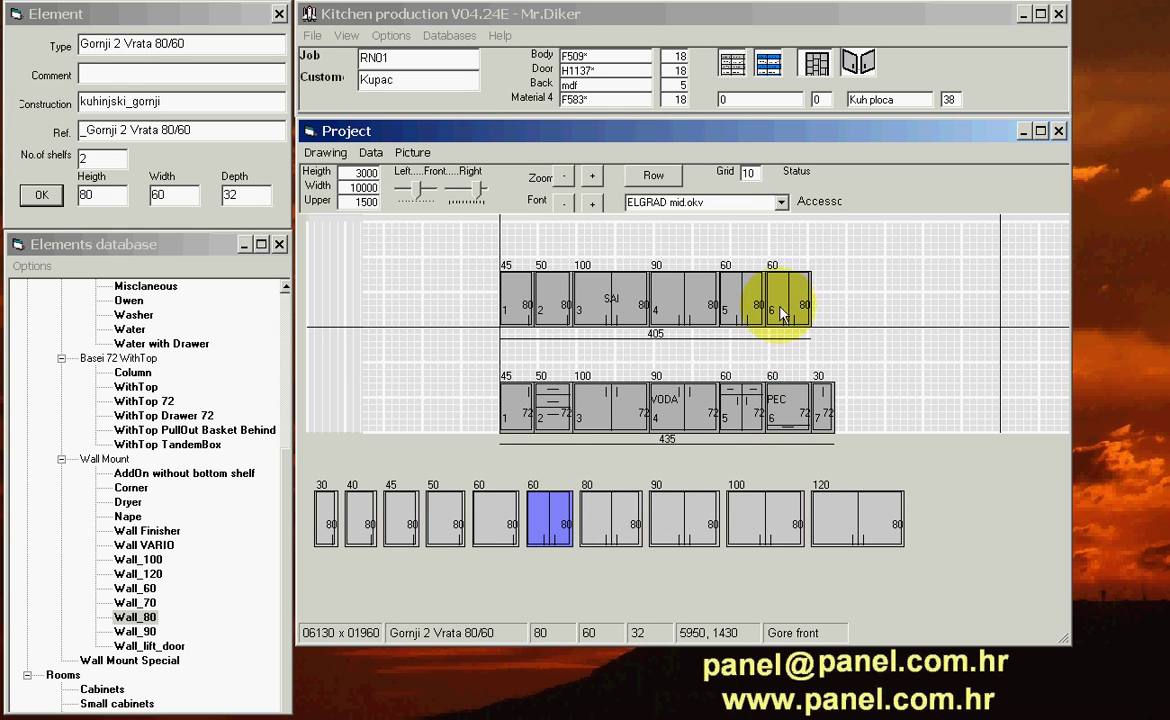
right_click(783, 305)
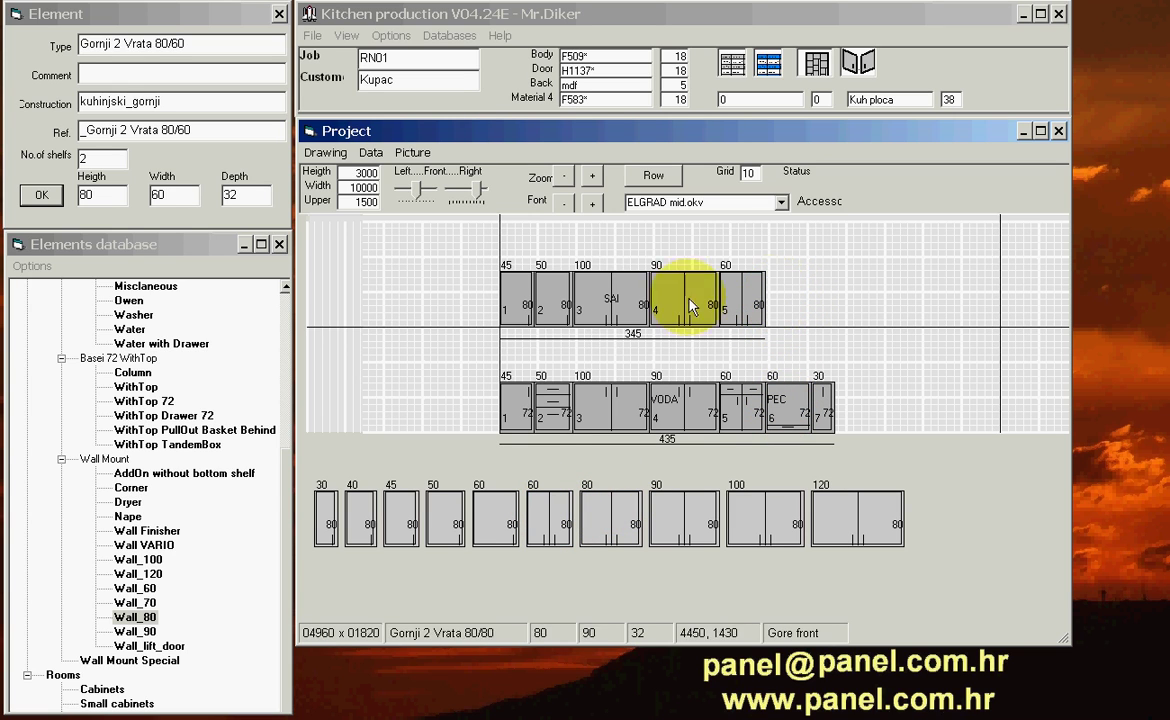
- Place a Napa 60 hood unit after cabinet 5 and set its height to 80
click(128, 517)
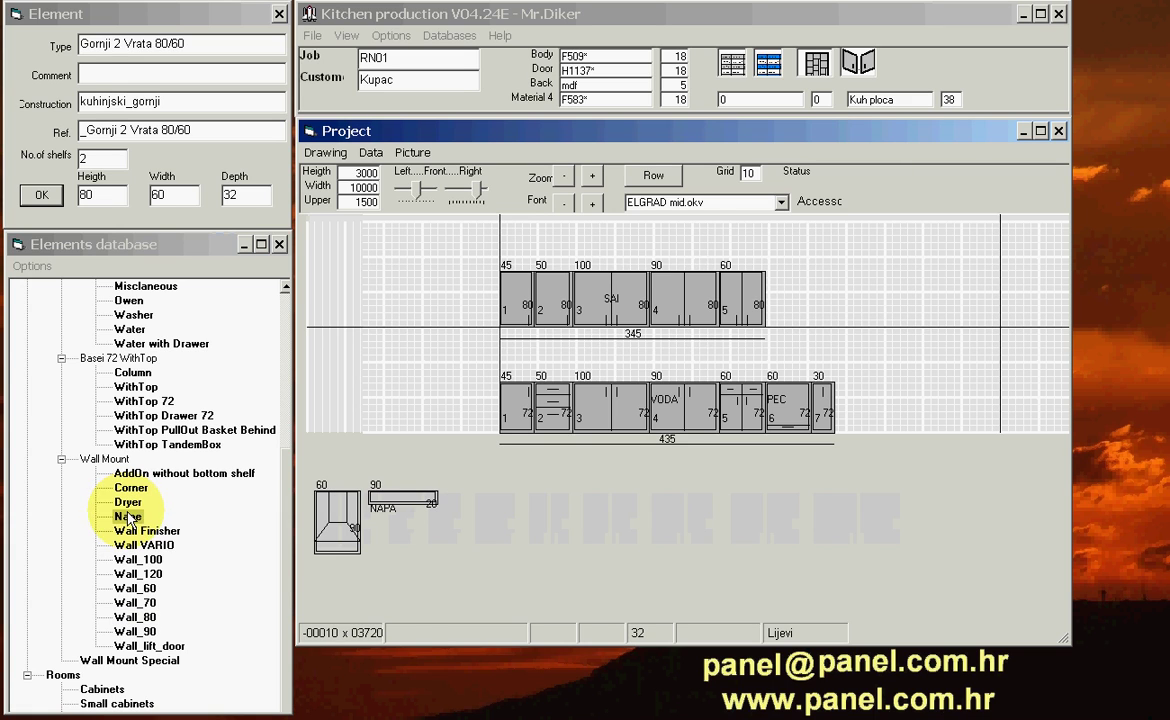
click(330, 520)
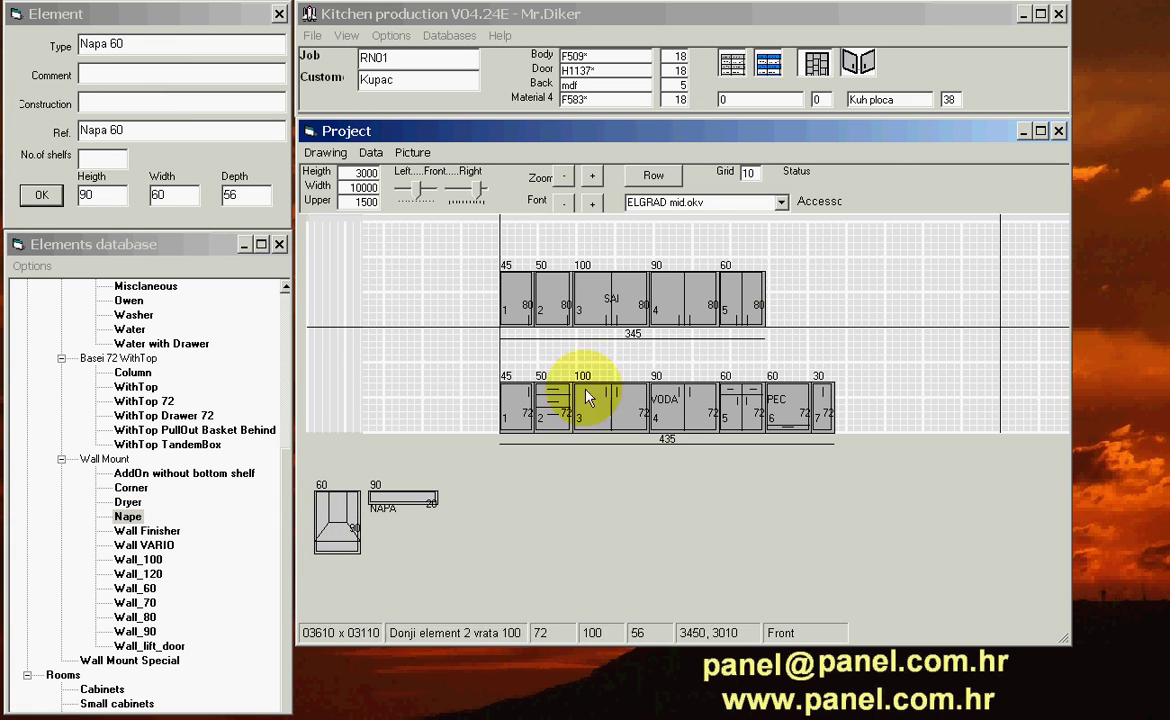
click(781, 318)
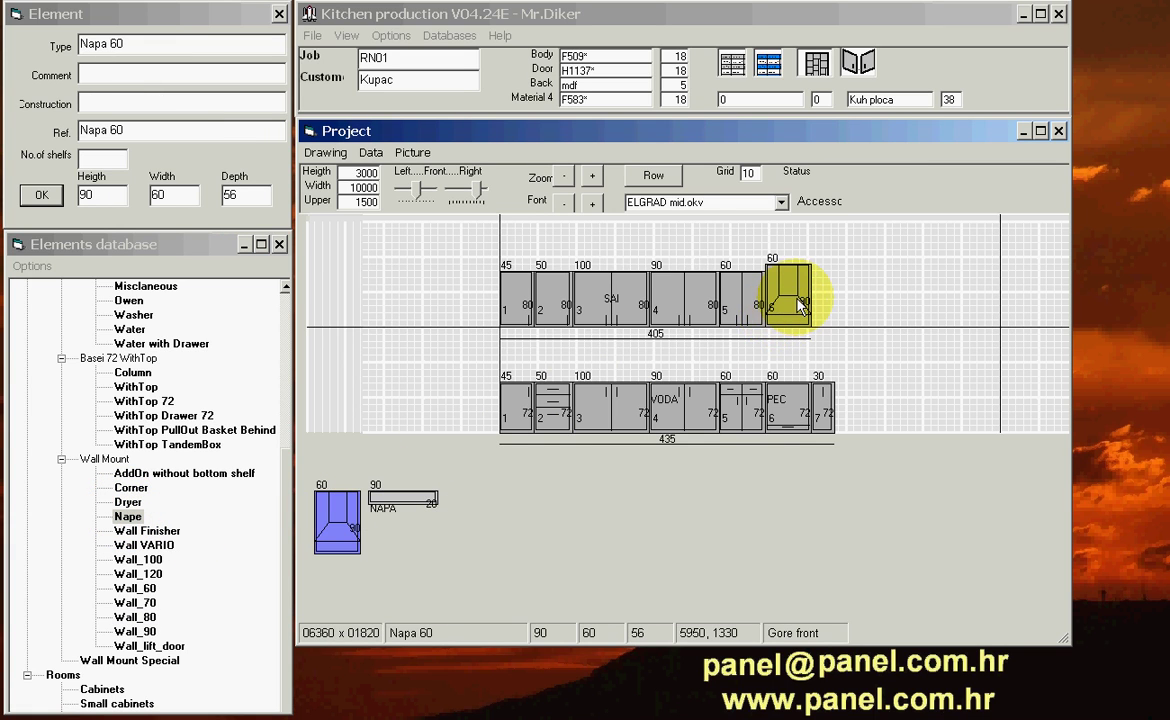
click(785, 300)
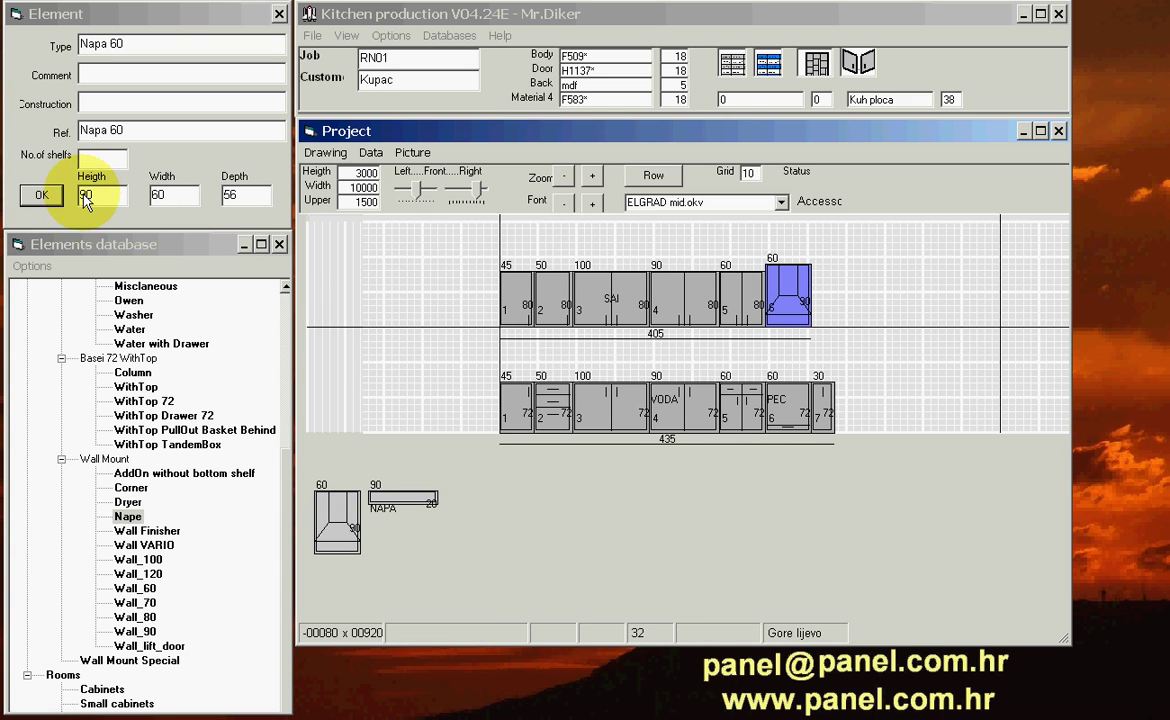
click(37, 196)
text(80)
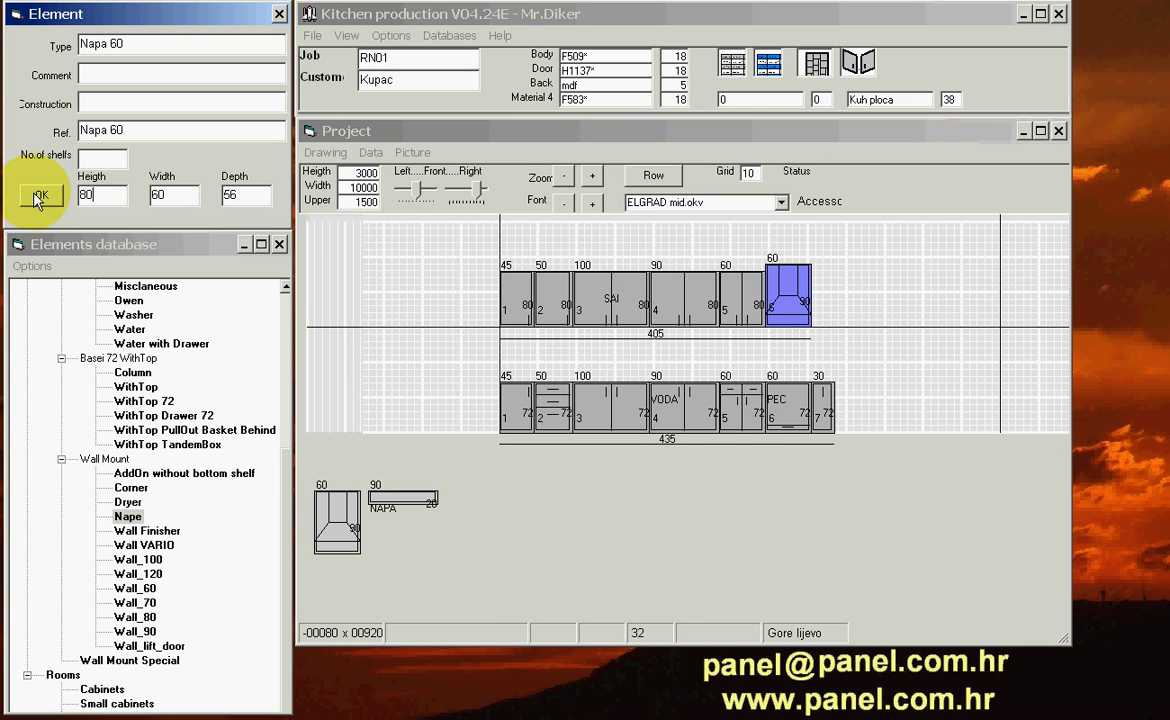
click(46, 197)
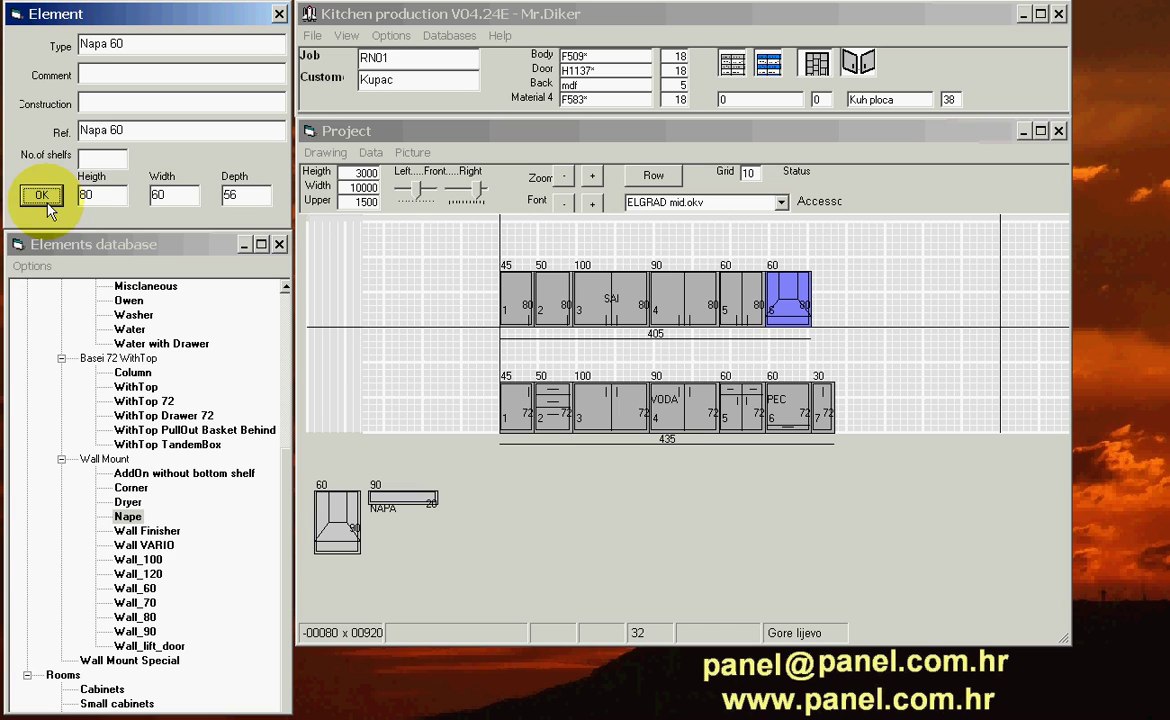
- Add a Wall Finisher at the upper row's end and set its width to 30
click(147, 531)
mouse_move(326, 520)
mouse_down()
mouse_move(773, 332)
mouse_move(830, 295)
mouse_up()
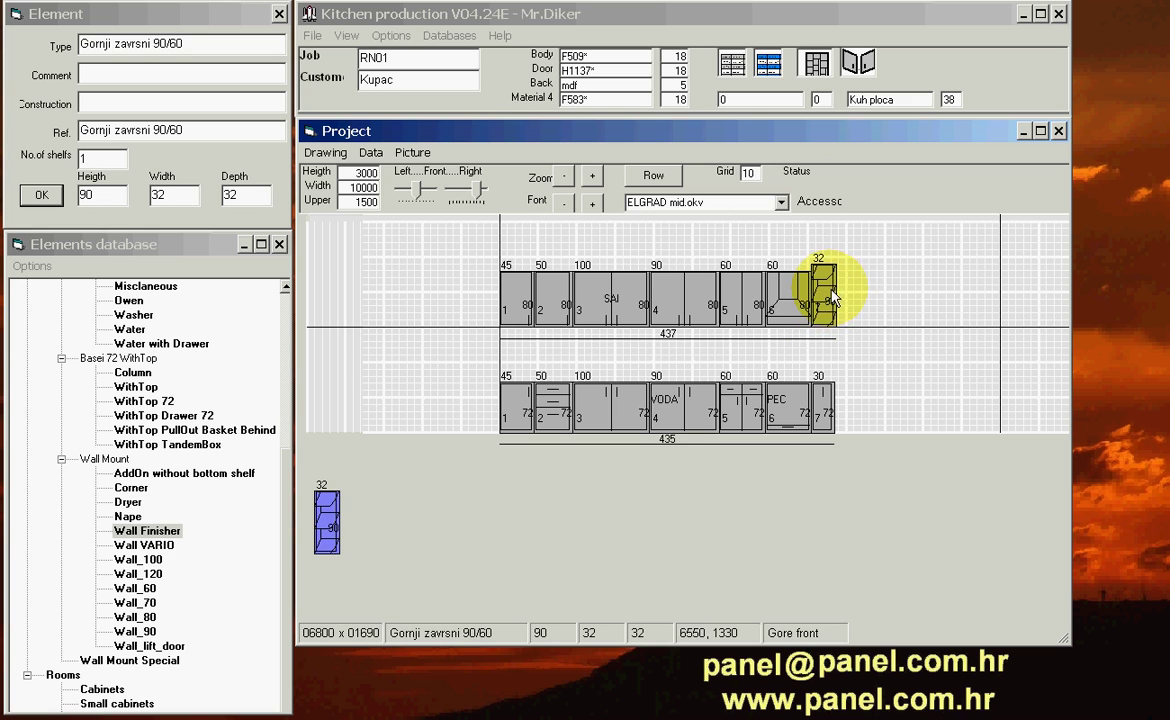
click(826, 295)
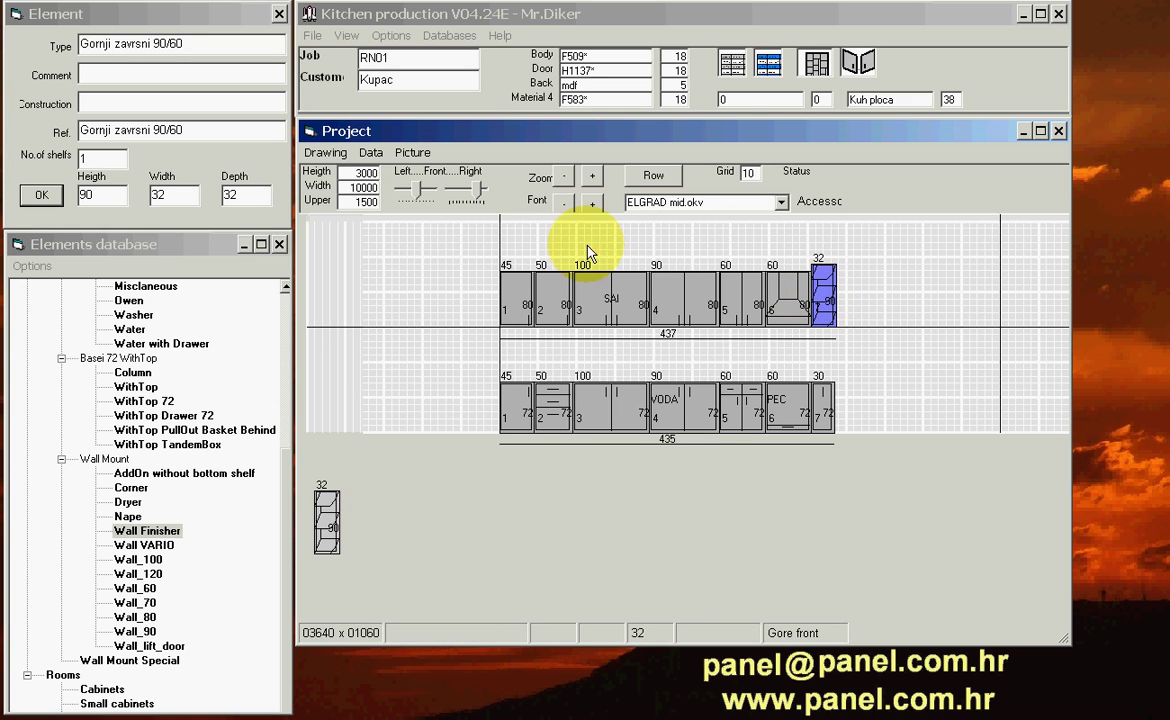
click(167, 195)
click(90, 201)
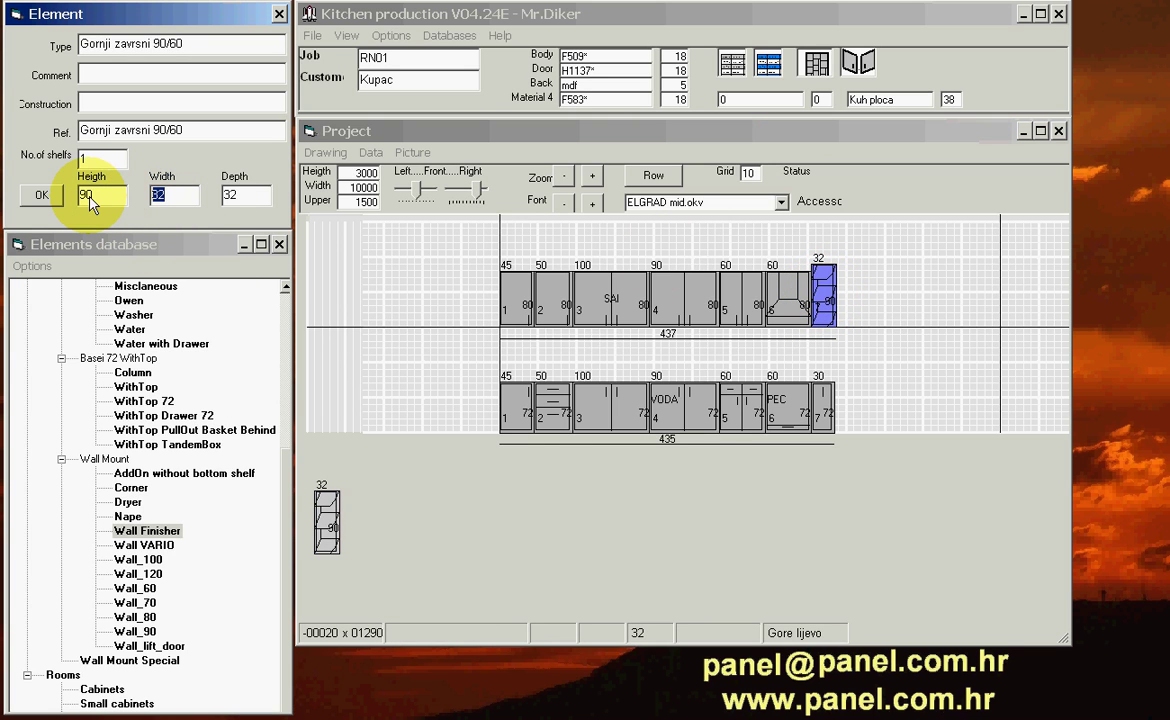
text(30)
click(100, 197)
text(80)
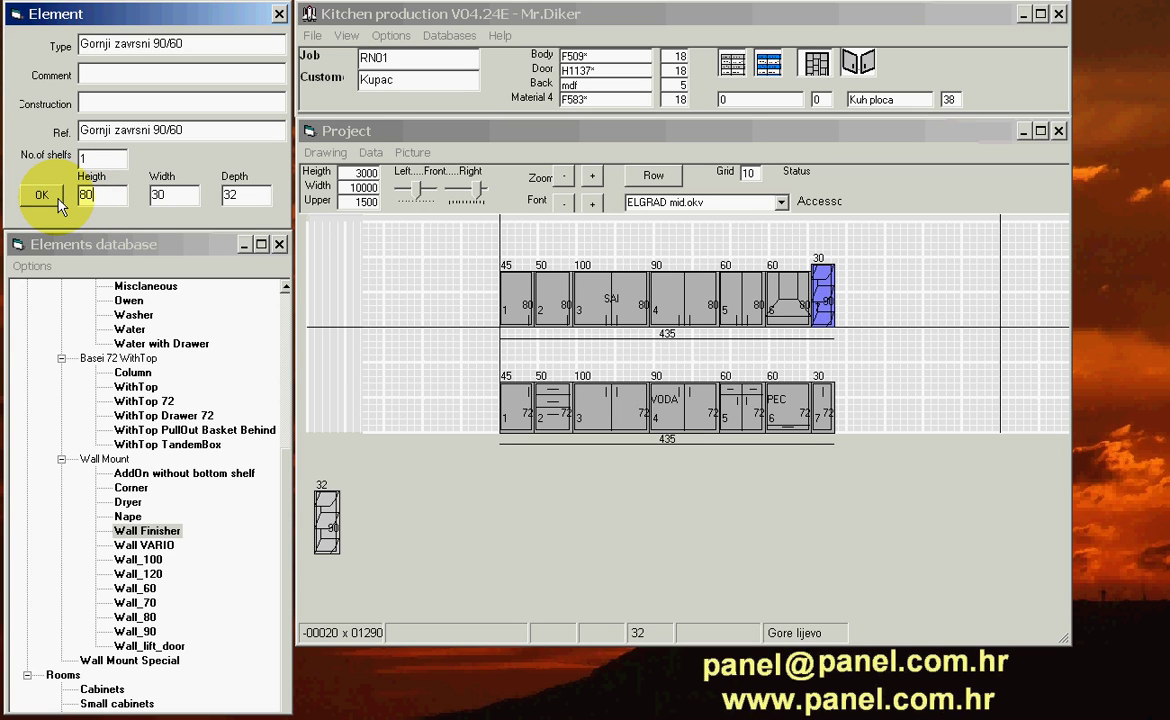
click(45, 195)
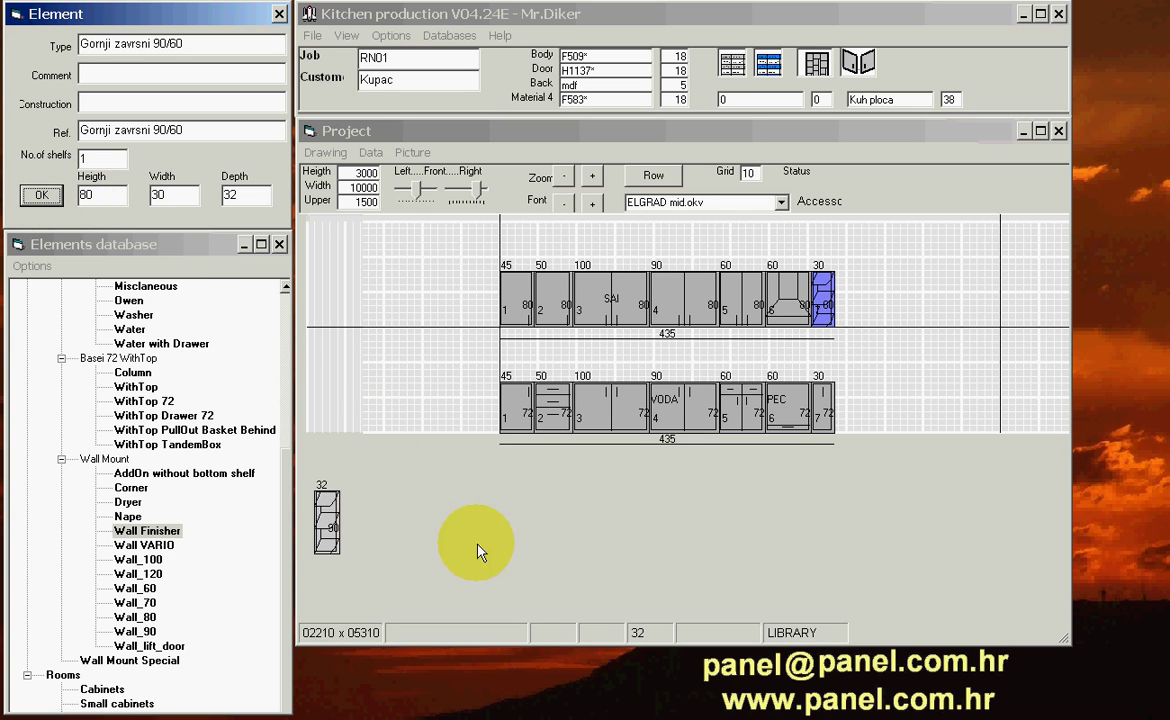
- Check the stored dimensions of the finisher and the 100 wall cabinet
key(Escape)
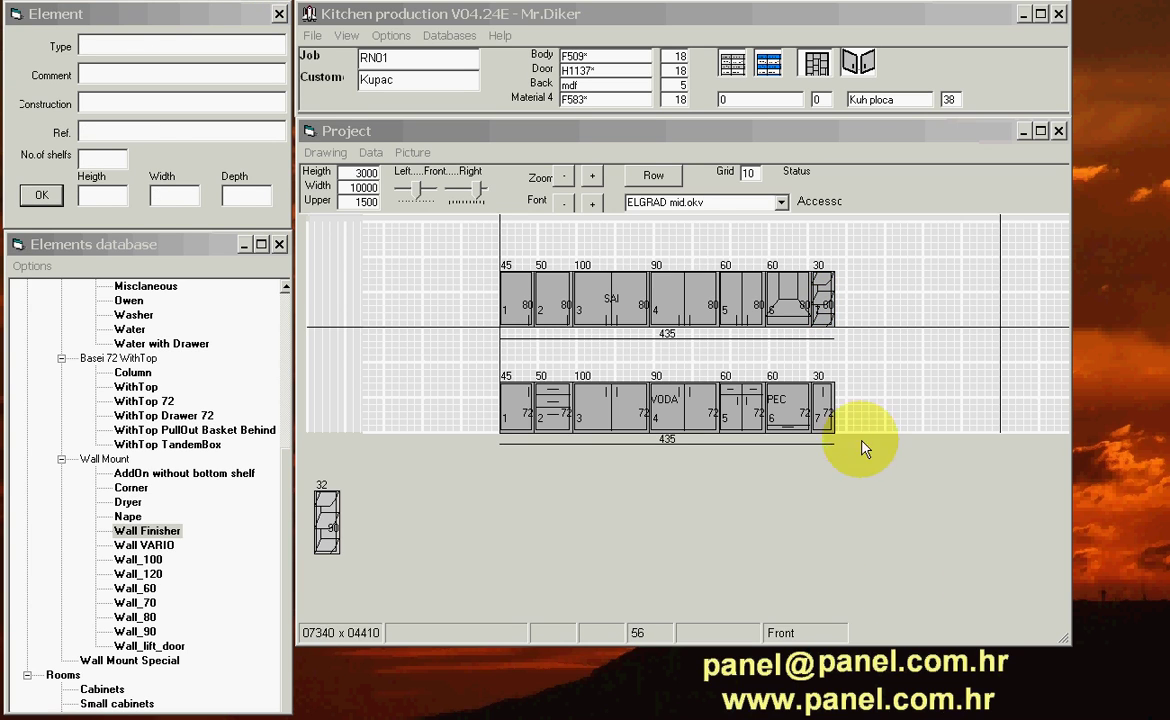
click(828, 312)
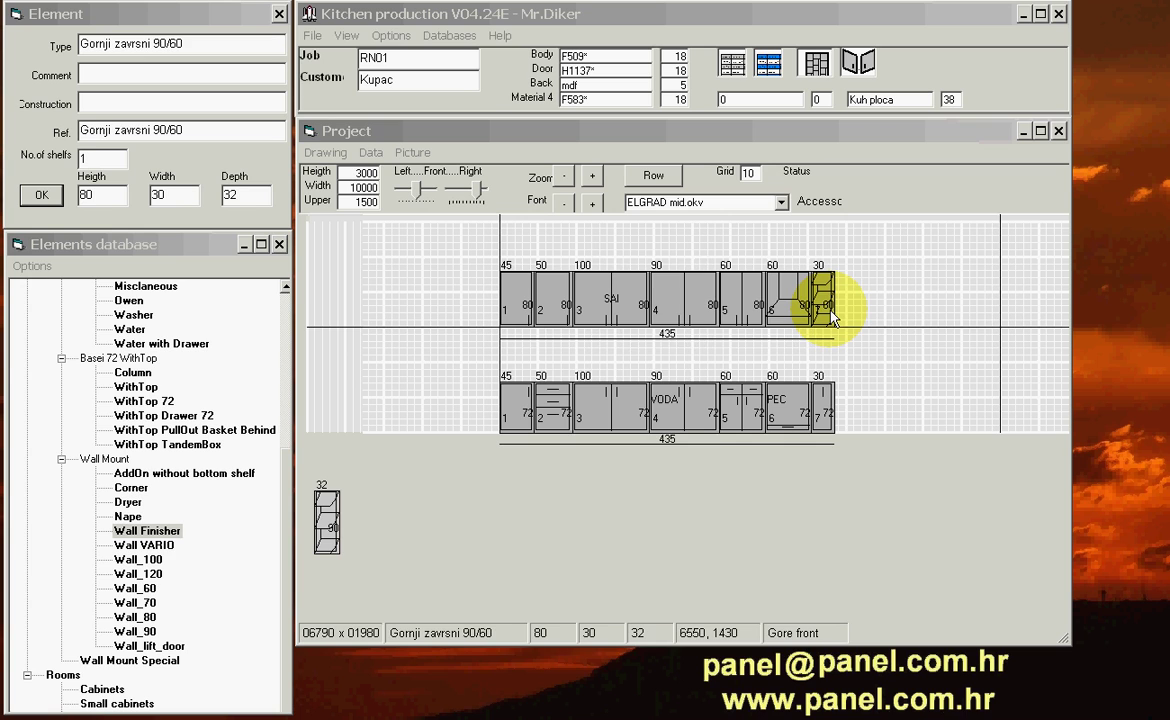
key(Escape)
click(590, 315)
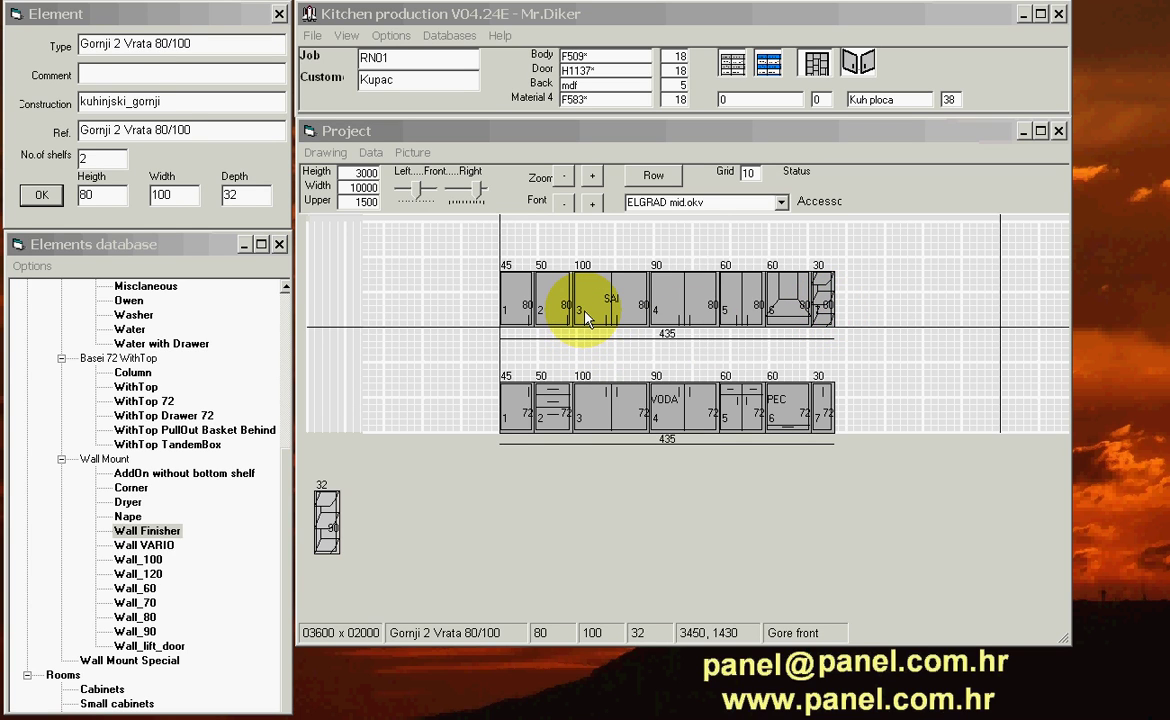
- Show the Wall_80 library cabinets and open the 80-wide cabinet's options, closing them unchanged
click(583, 362)
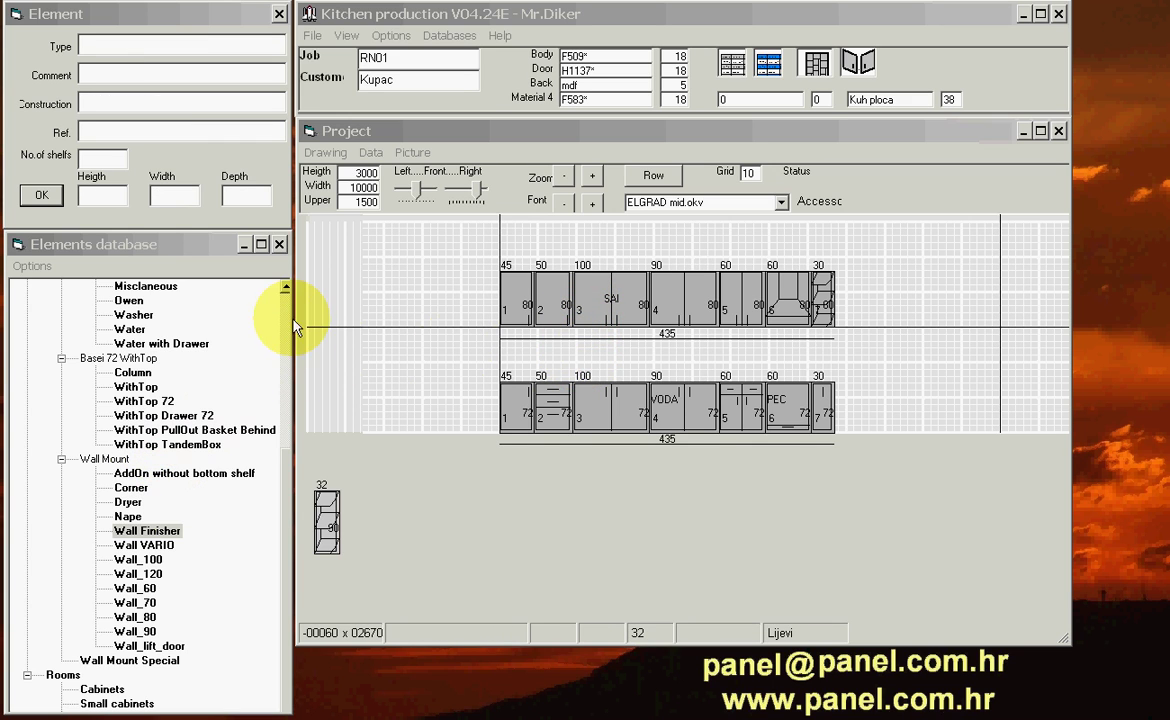
click(145, 618)
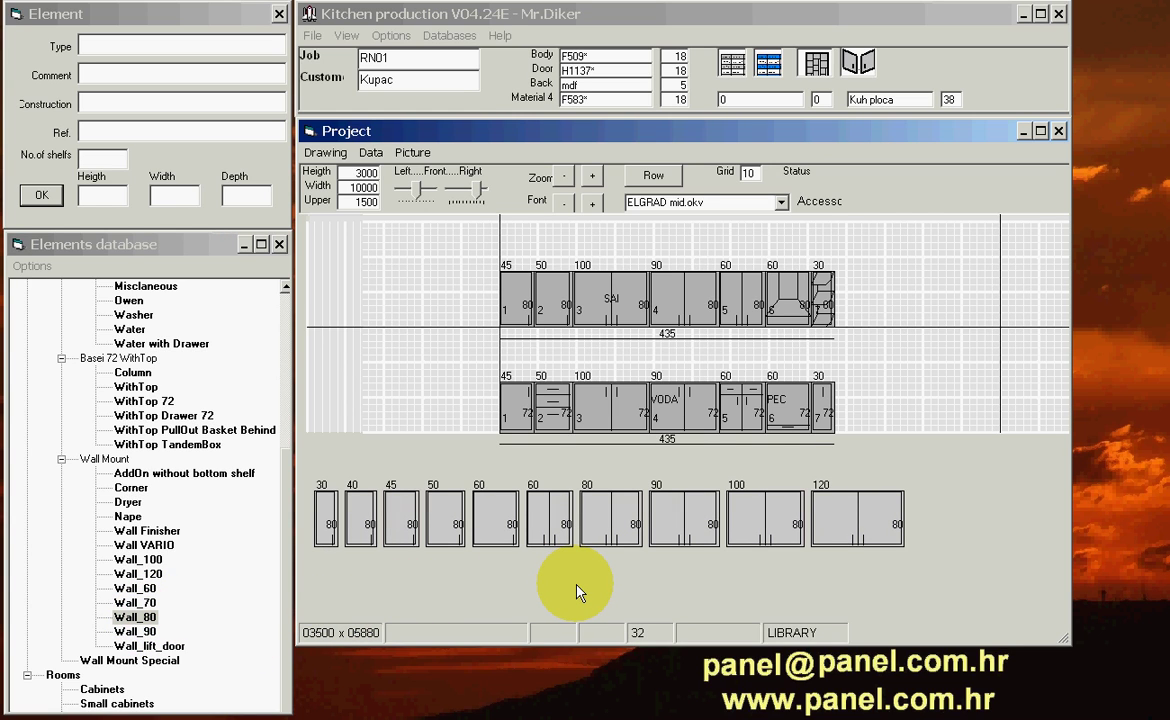
click(605, 525)
right_click(605, 525)
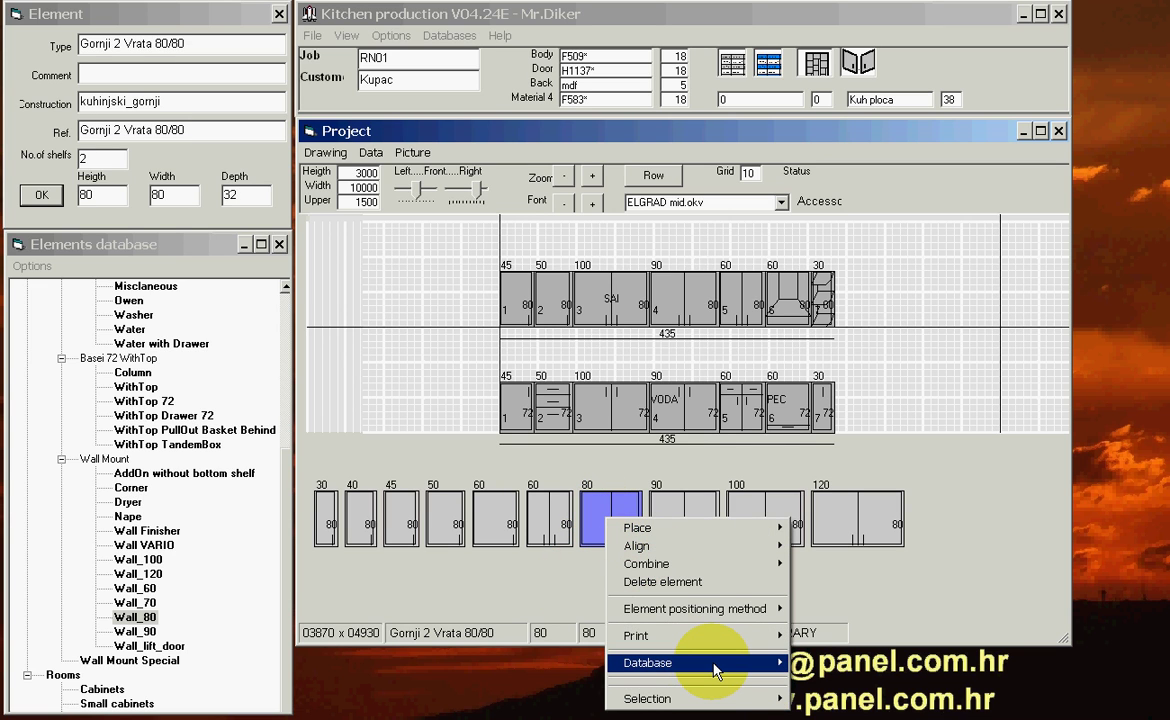
mouse_move(648, 663)
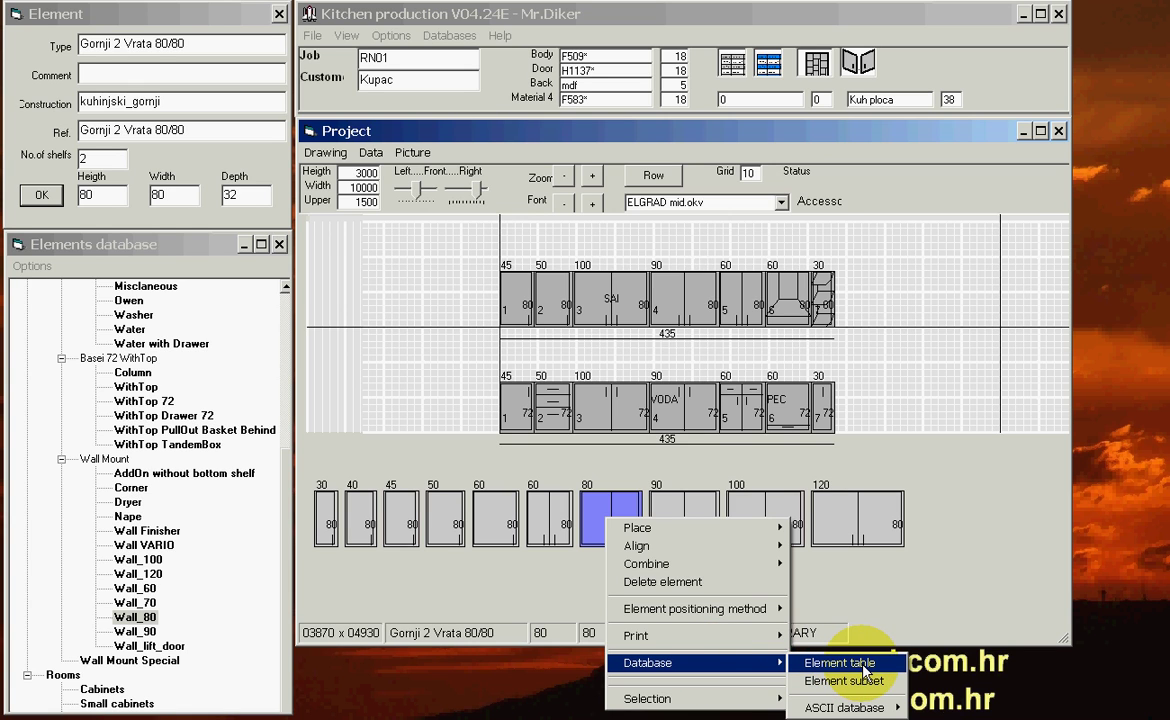
click(958, 528)
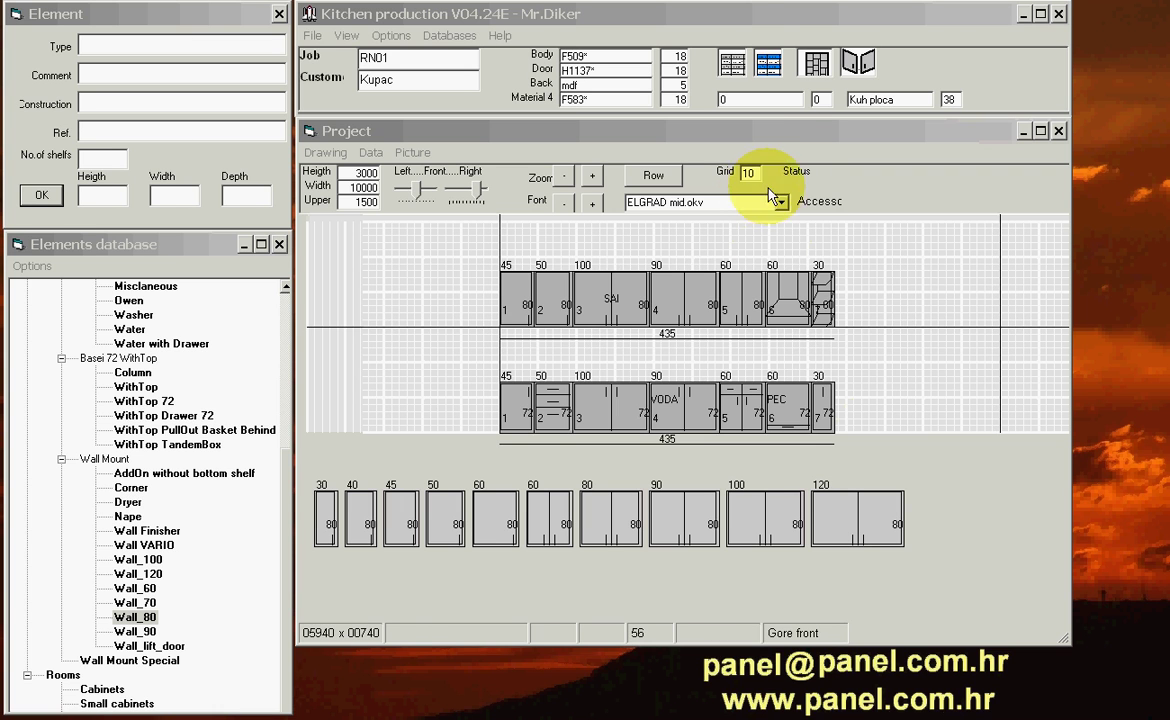
- View and close the assembly parts list, then generate the material cutting list
click(766, 63)
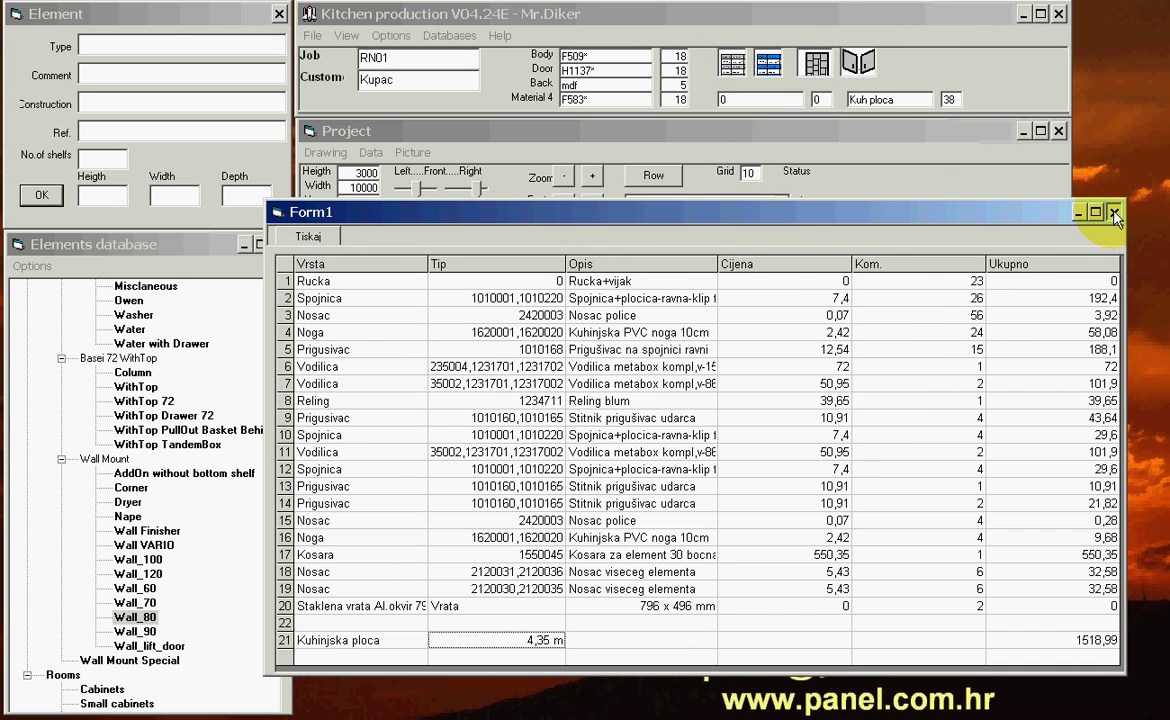
click(1115, 213)
click(733, 62)
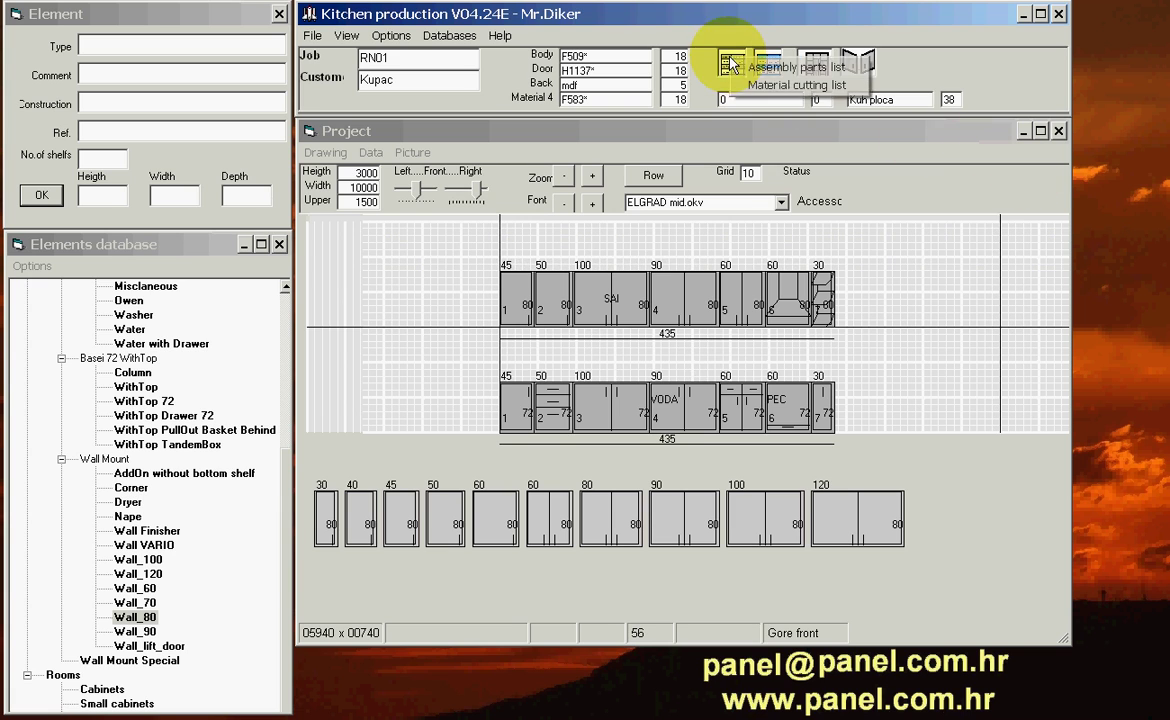
click(773, 86)
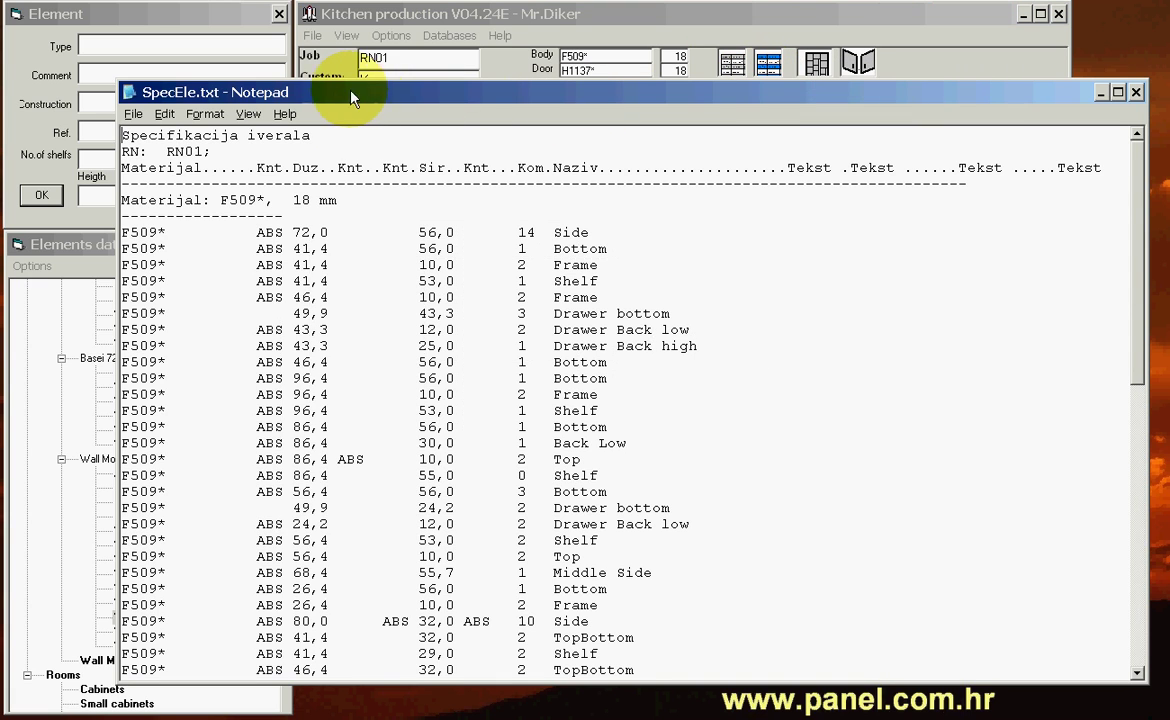
drag(350, 97, 661, 134)
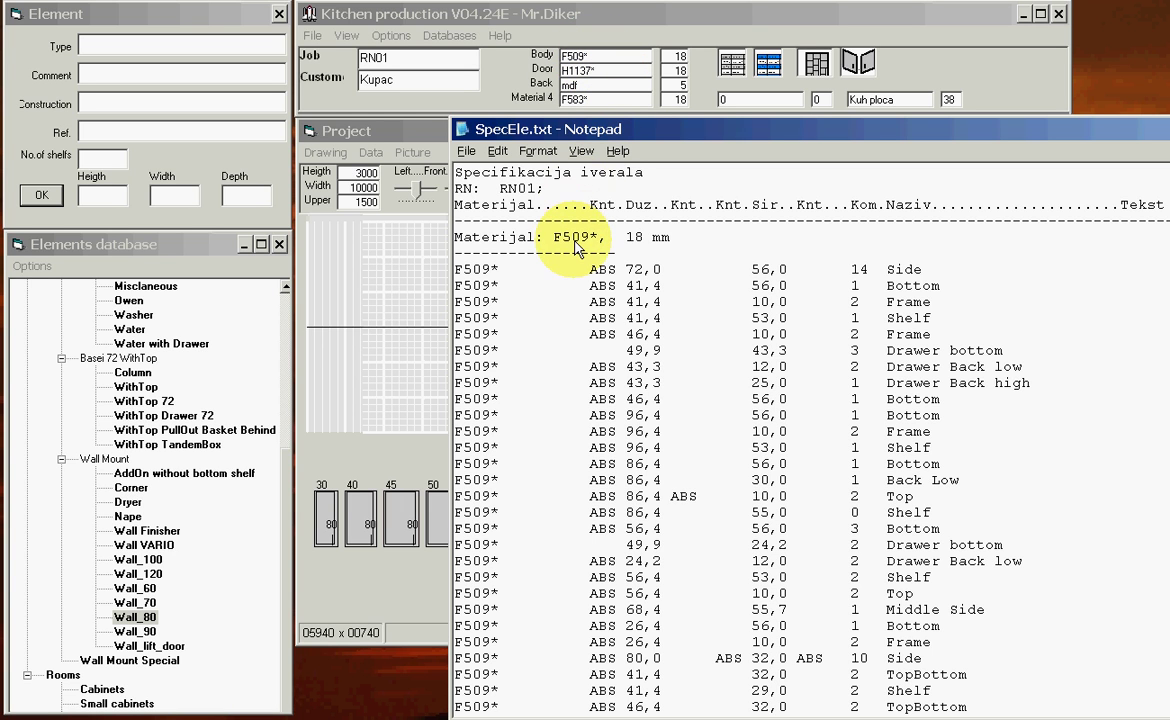
- Review the SpecEle.txt cutting list down to the door parts, then close it
scroll(560, 335, down, 2)
scroll(580, 390, down, 2)
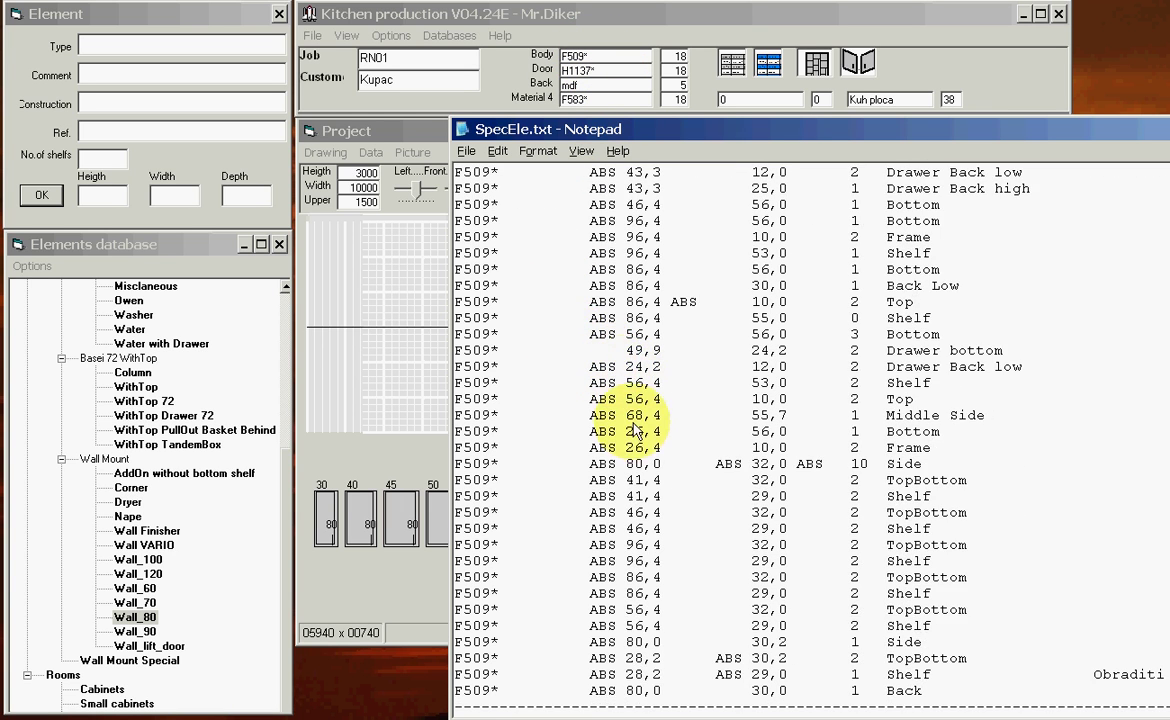
scroll(650, 440, down, 3)
scroll(760, 510, down, 1)
scroll(797, 537, down, 1)
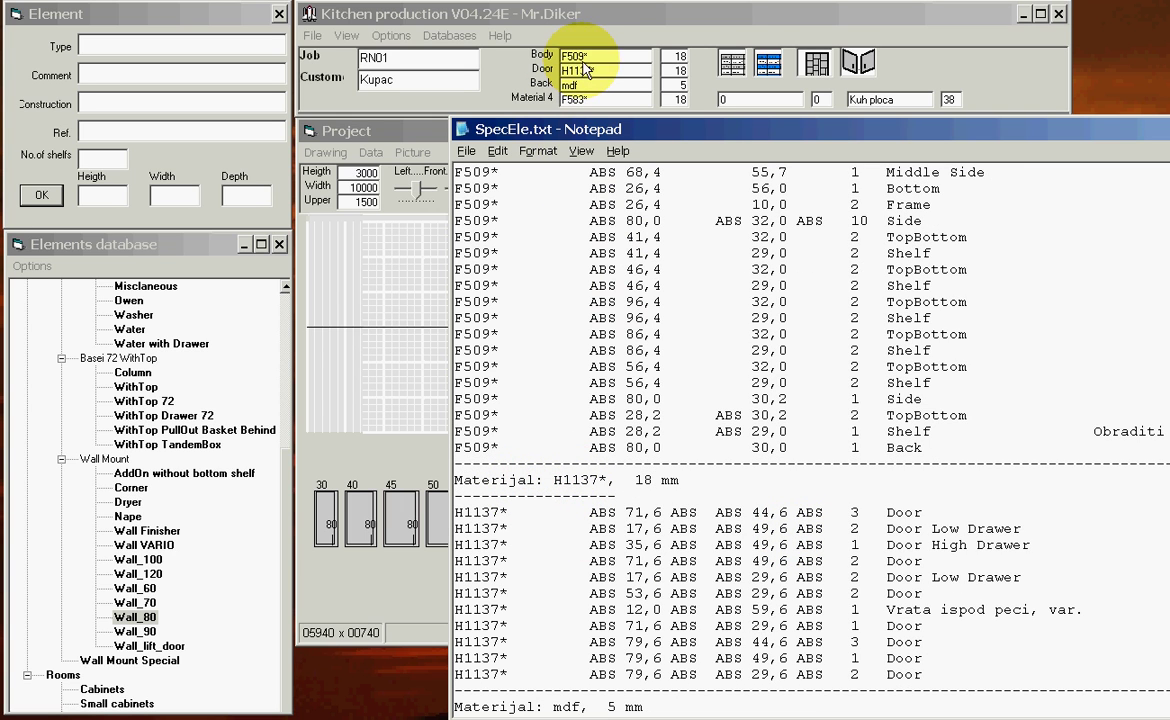
click(581, 577)
scroll(660, 620, down, 3)
scroll(720, 630, down, 1)
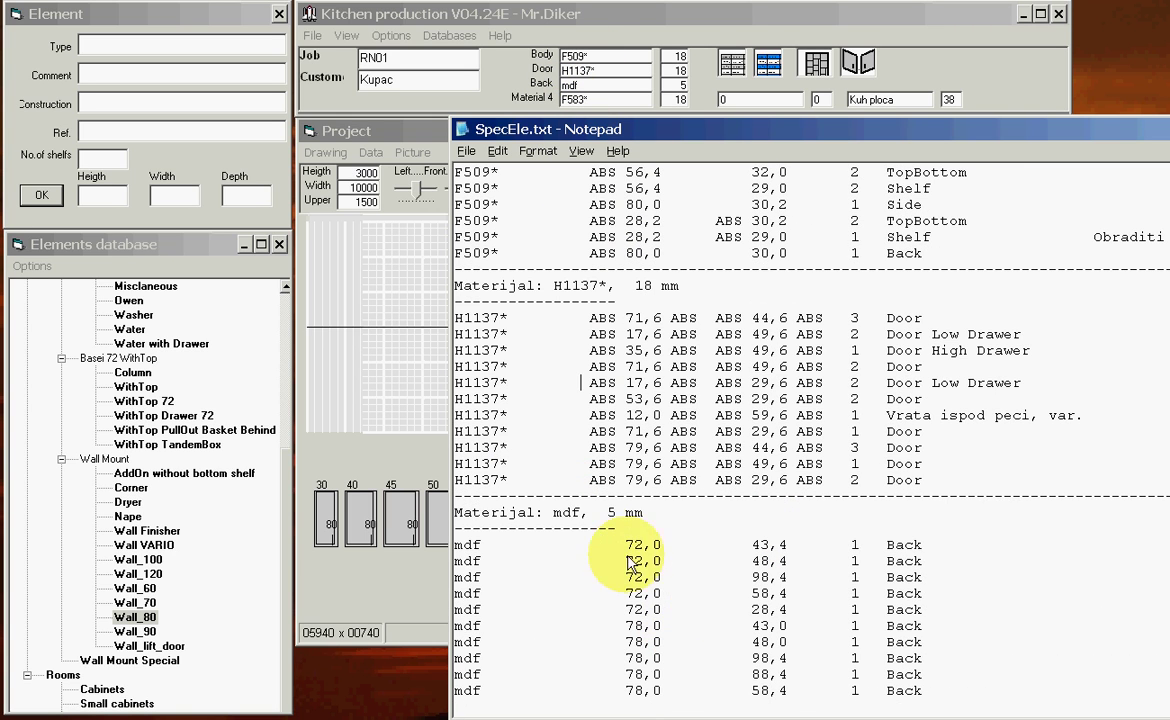
drag(932, 138, 580, 102)
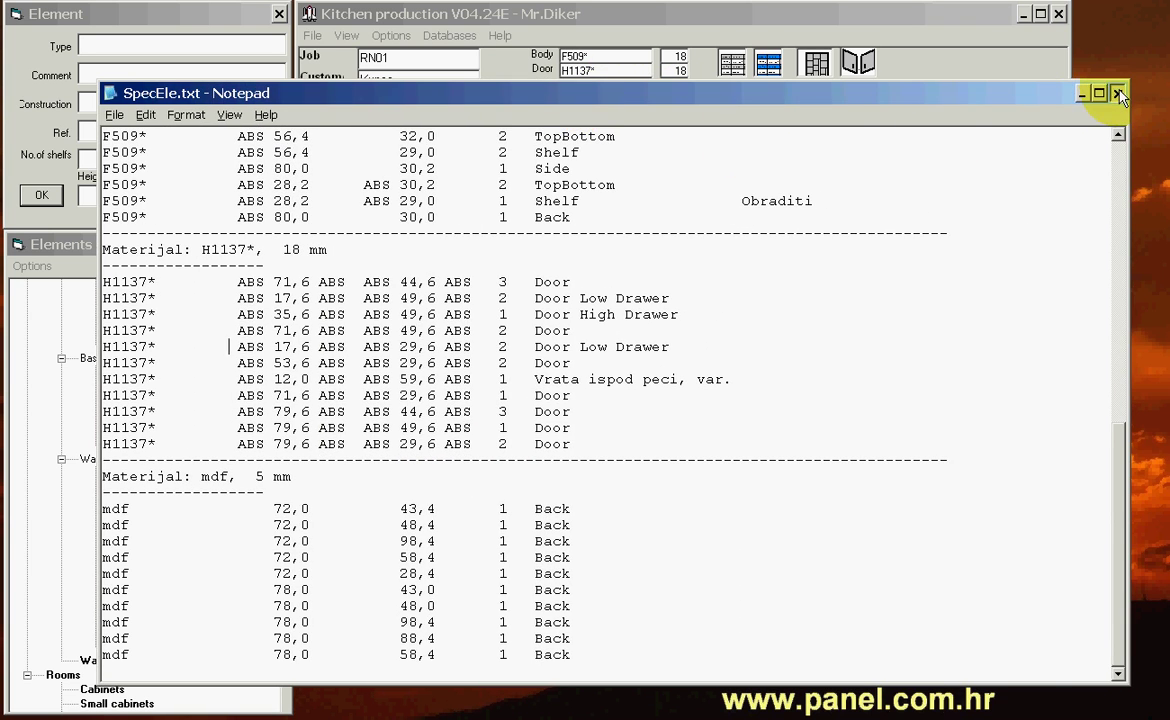
click(1120, 95)
click(778, 402)
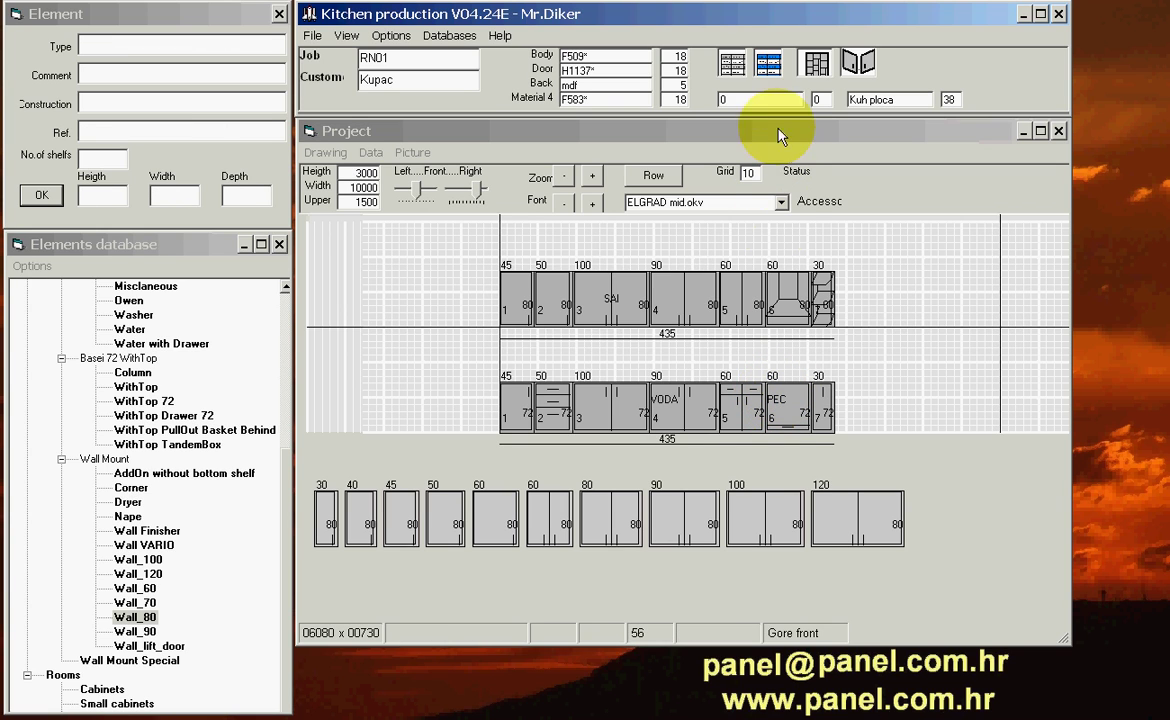
- Export the kitchen project to PanelWizard with vertical grain and acknowledge the confirmation
click(818, 66)
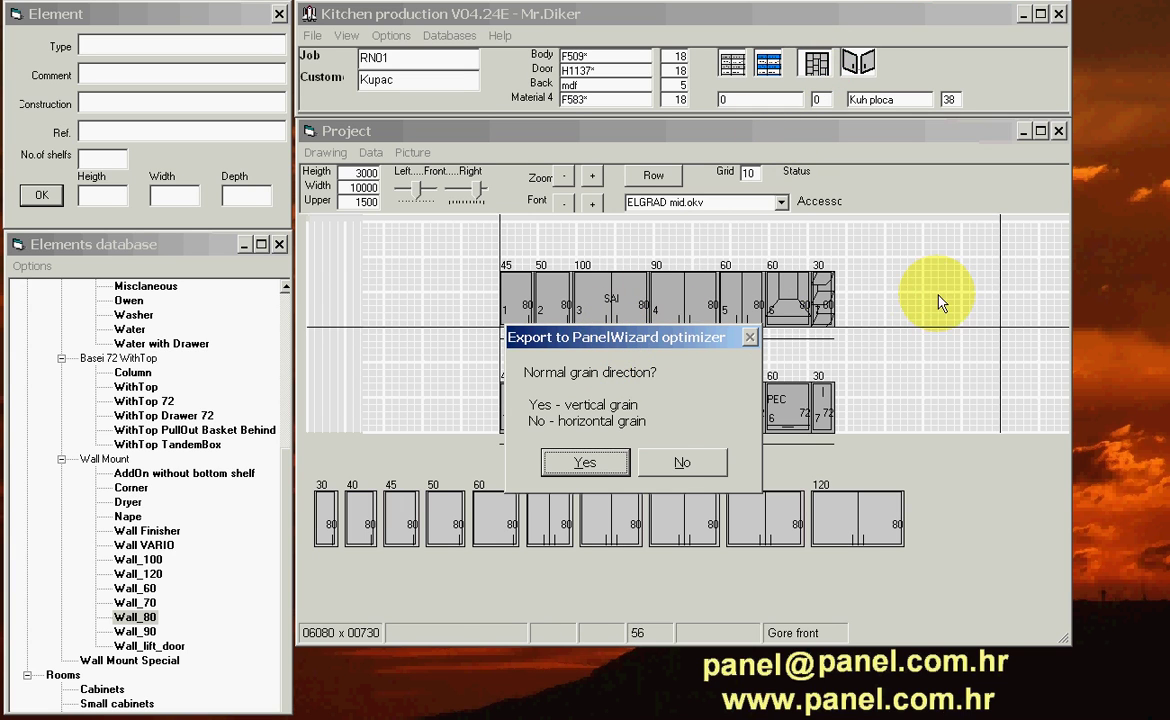
drag(703, 352, 1031, 336)
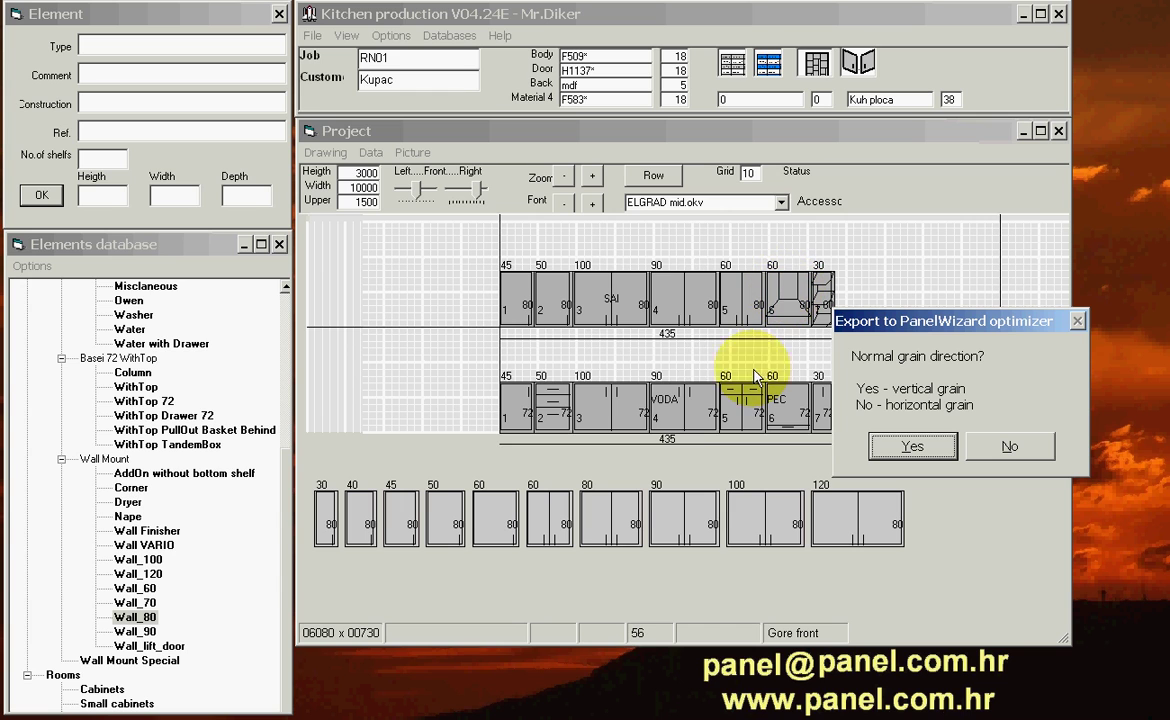
click(915, 447)
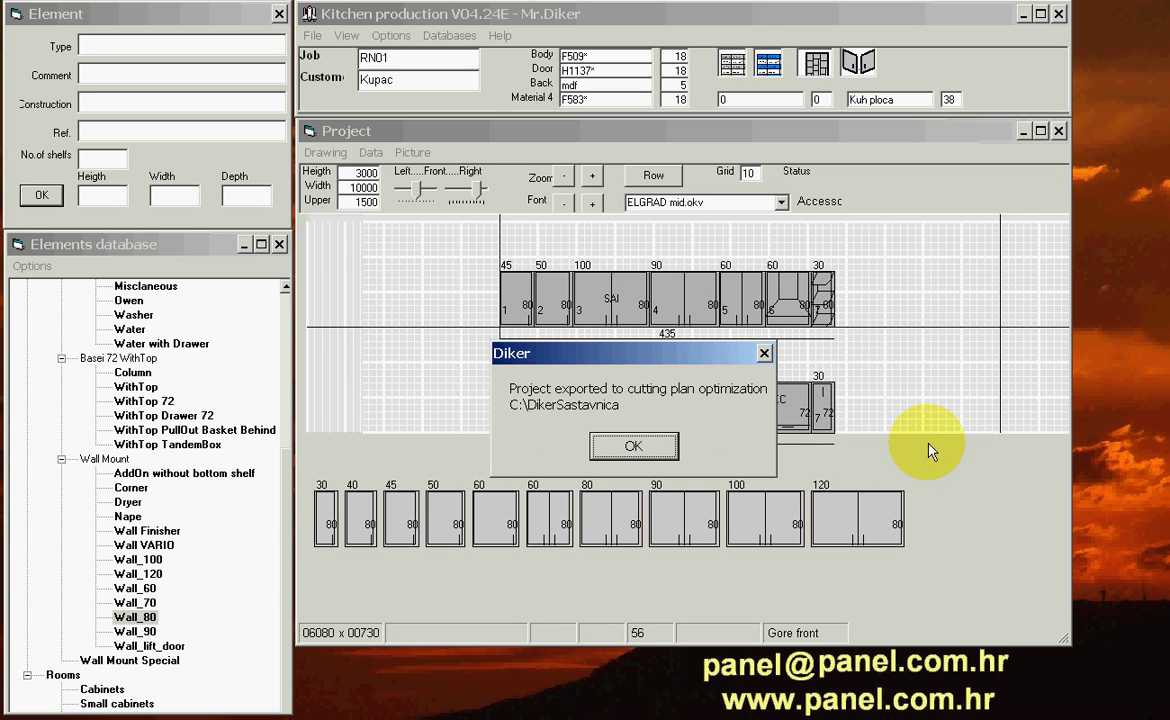
click(630, 450)
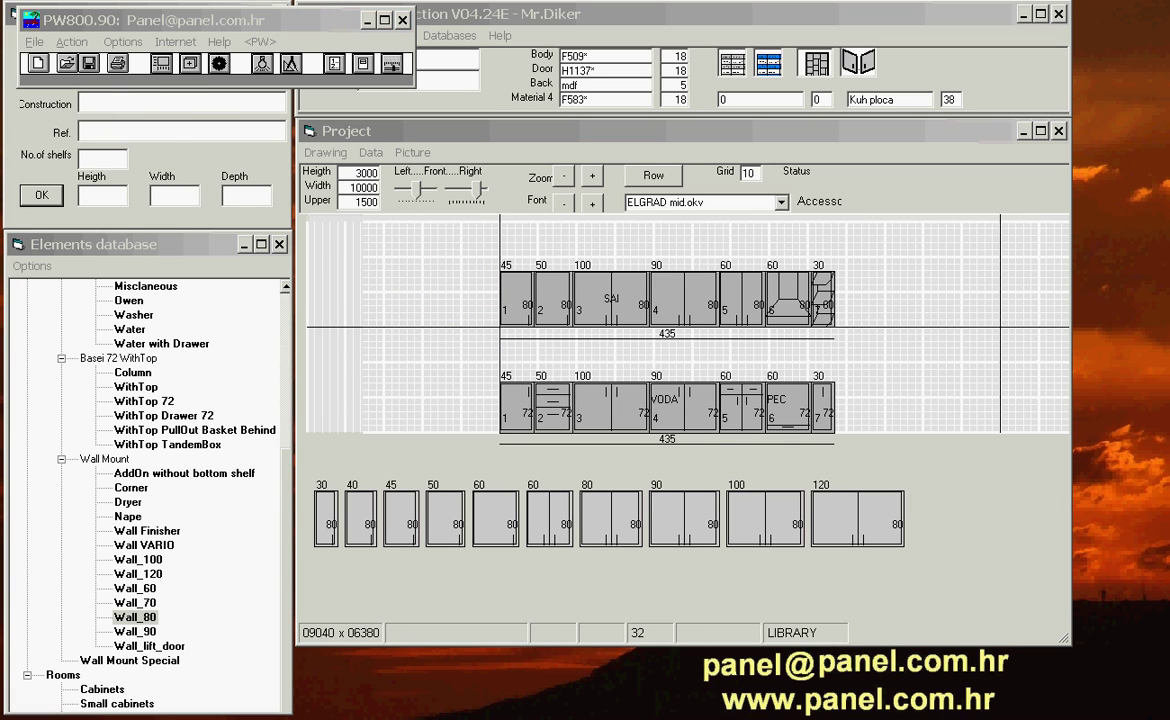
- Import F509_Body.pws from DikerSastavnica into a new PanelWizard job
click(34, 42)
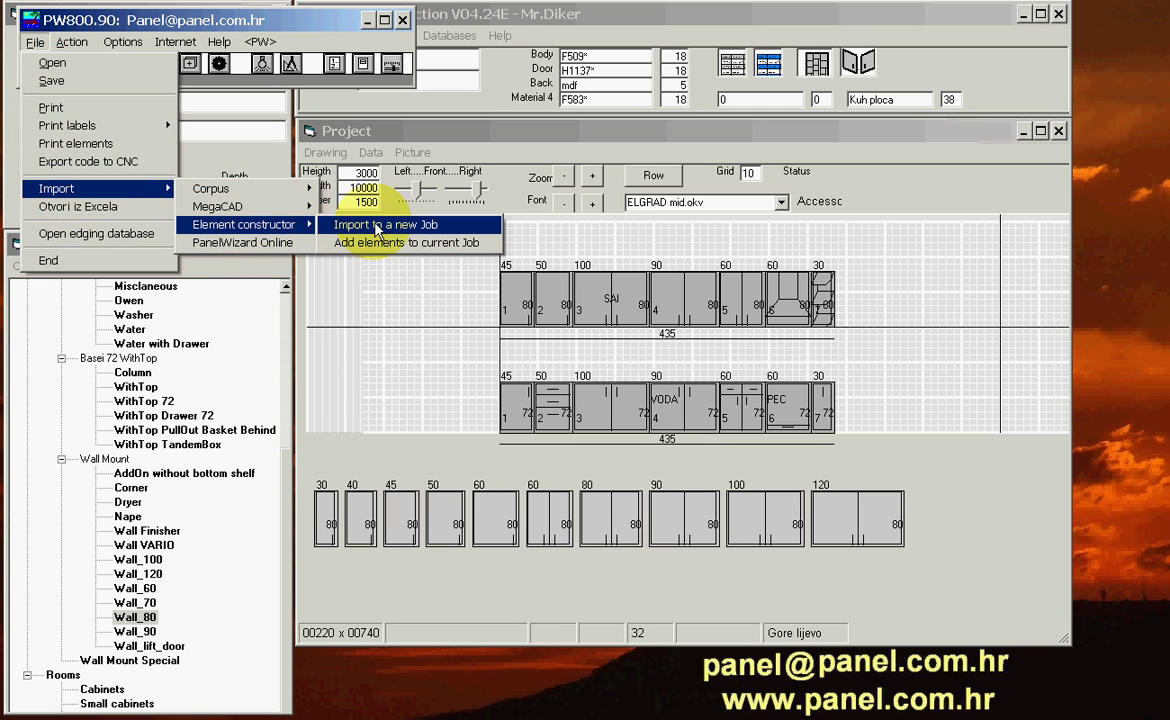
mouse_move(244, 224)
click(393, 228)
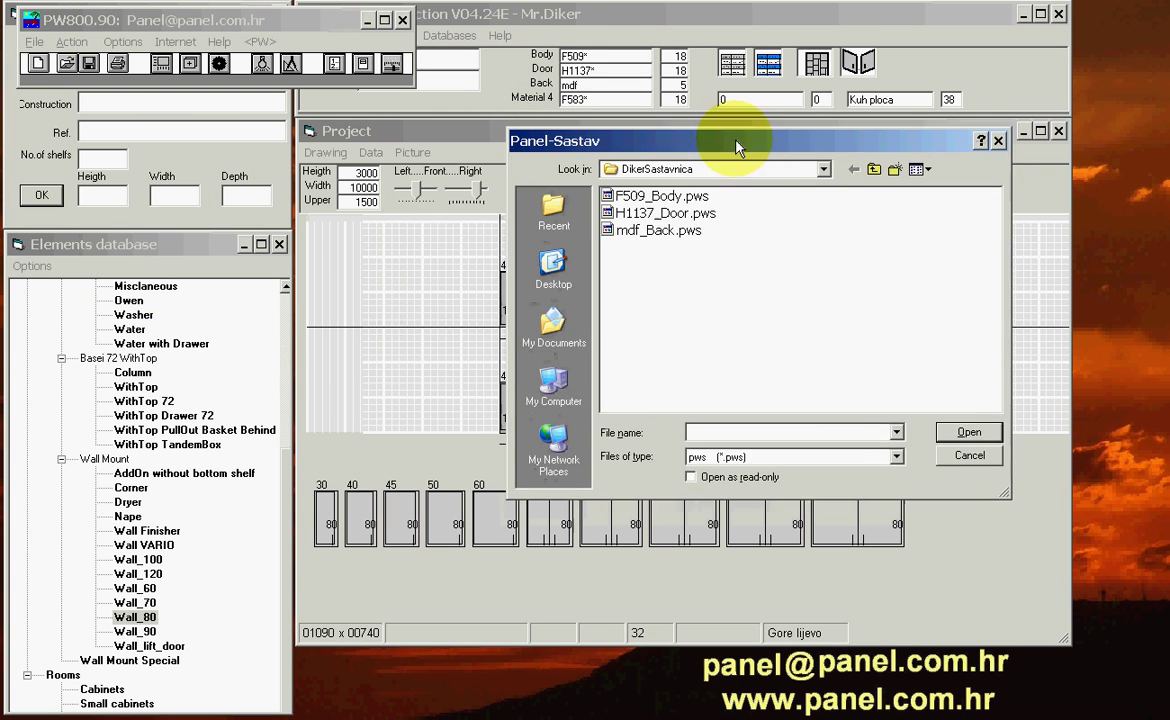
drag(737, 146, 755, 130)
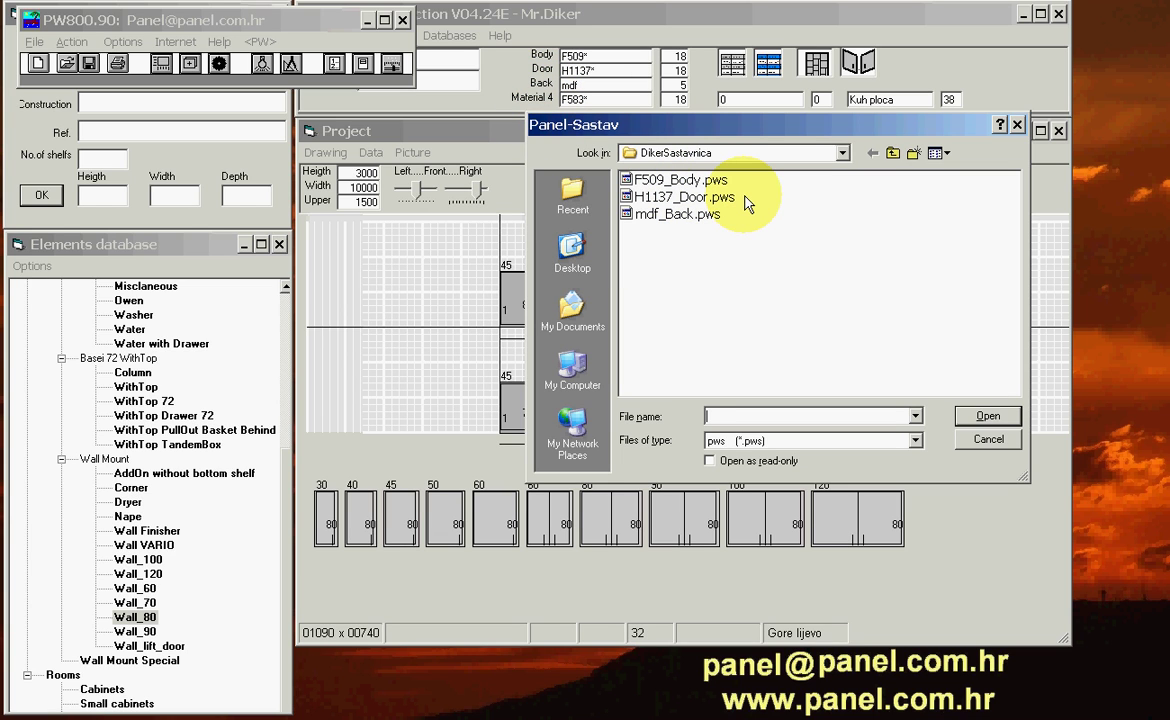
click(680, 181)
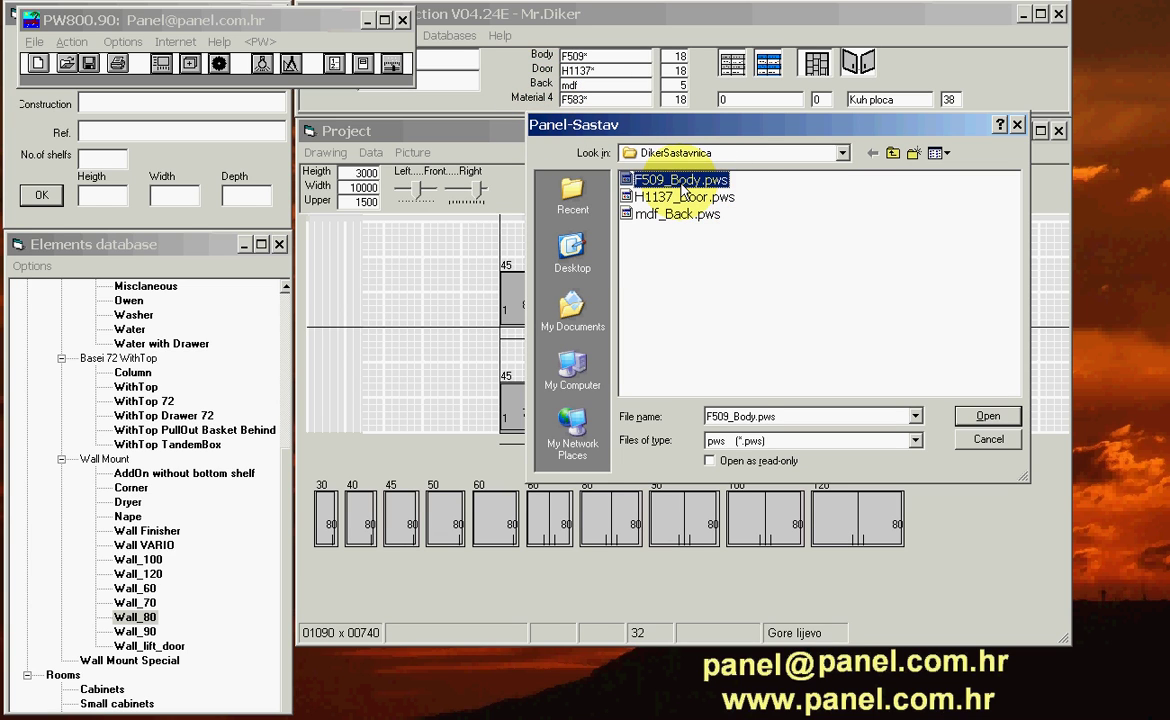
click(988, 416)
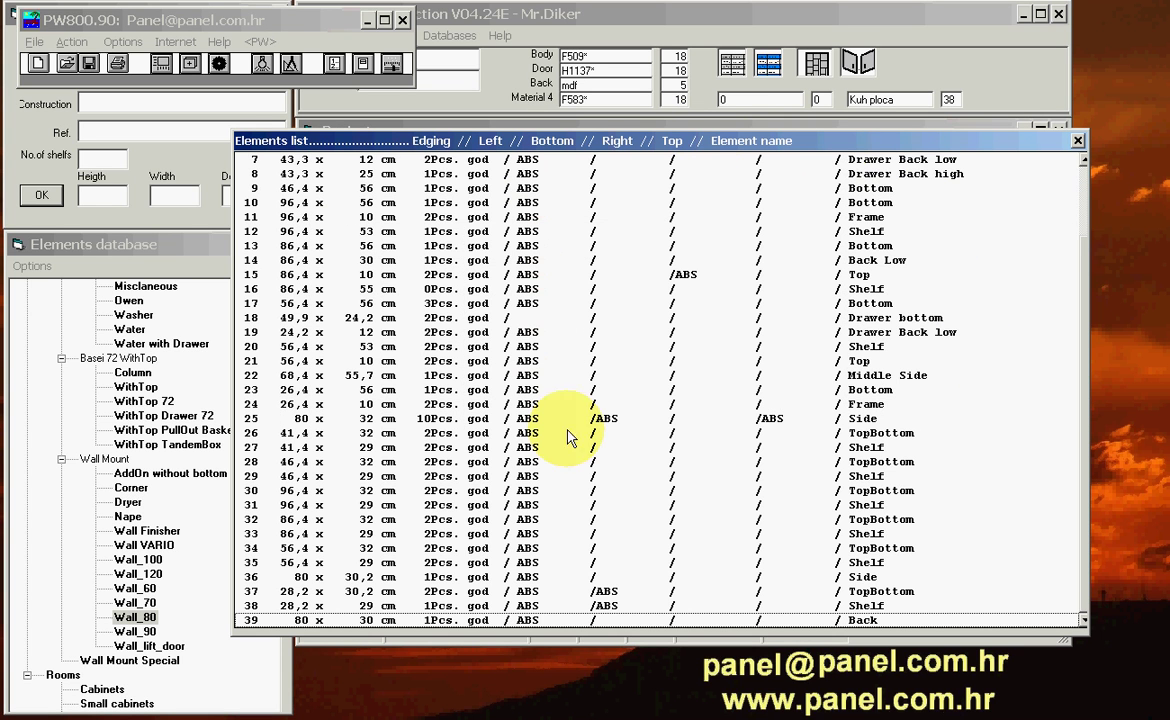
- Close the elements list and optimize the body parts with the Strips simple method
click(1078, 141)
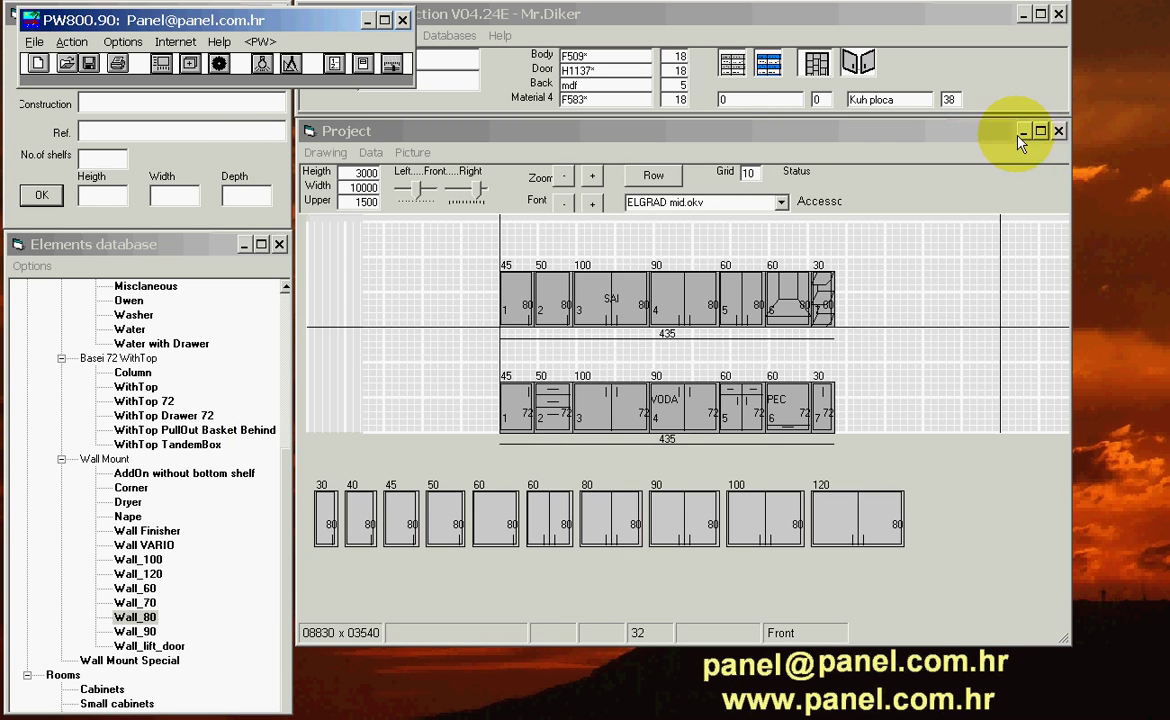
click(262, 63)
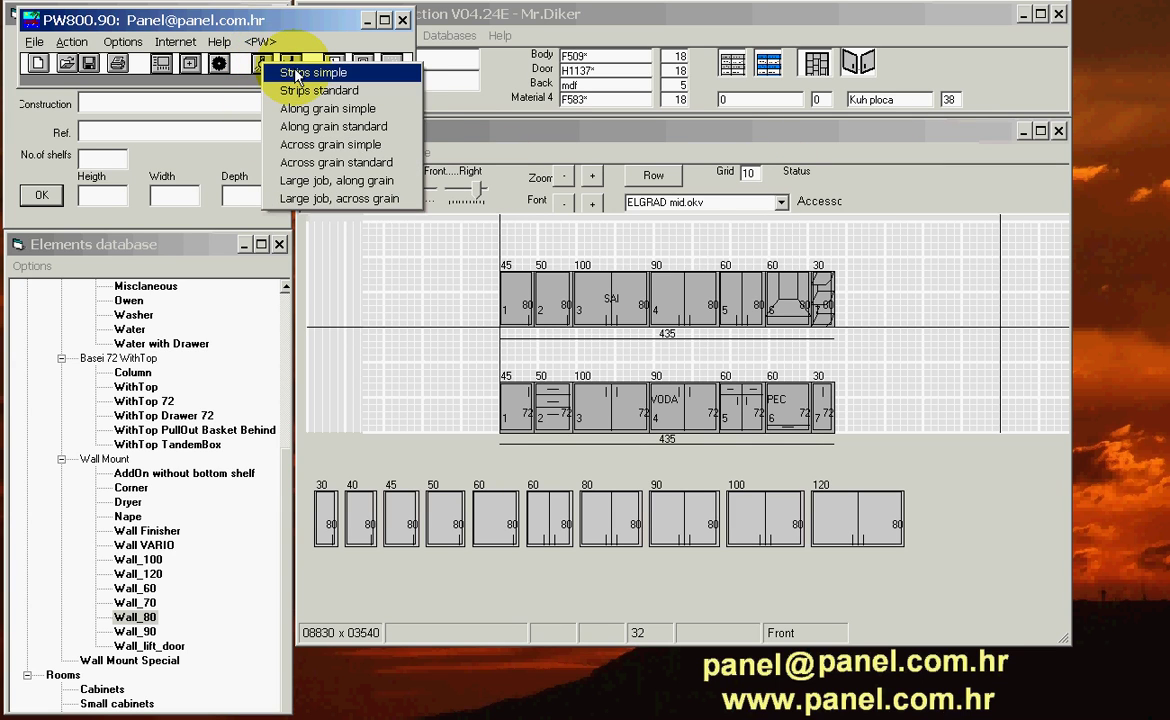
click(280, 72)
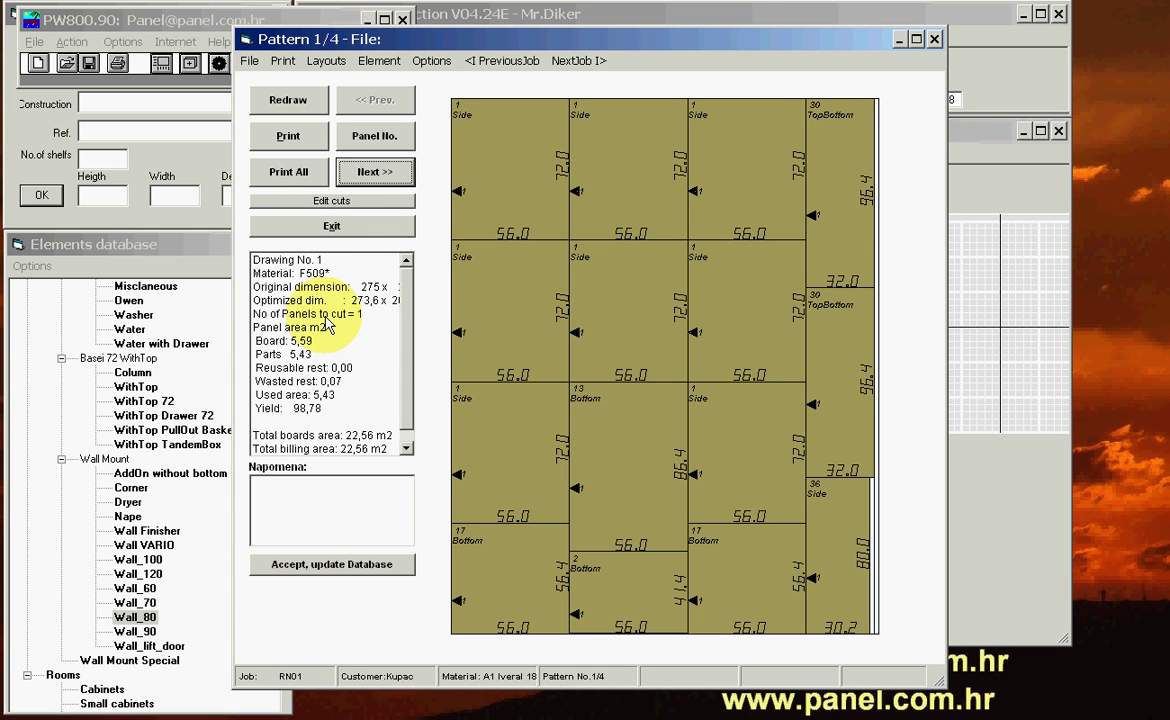
- Review each of the four cutting patterns in the Draft drawing view, then close the viewer
click(335, 562)
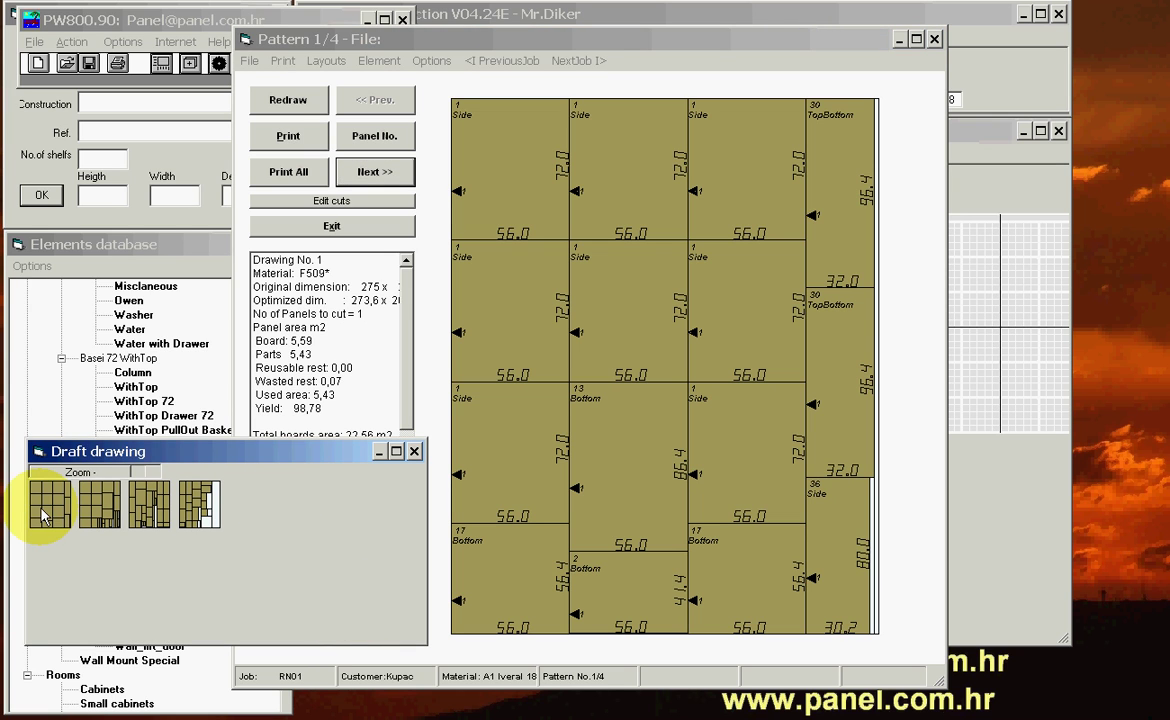
click(112, 513)
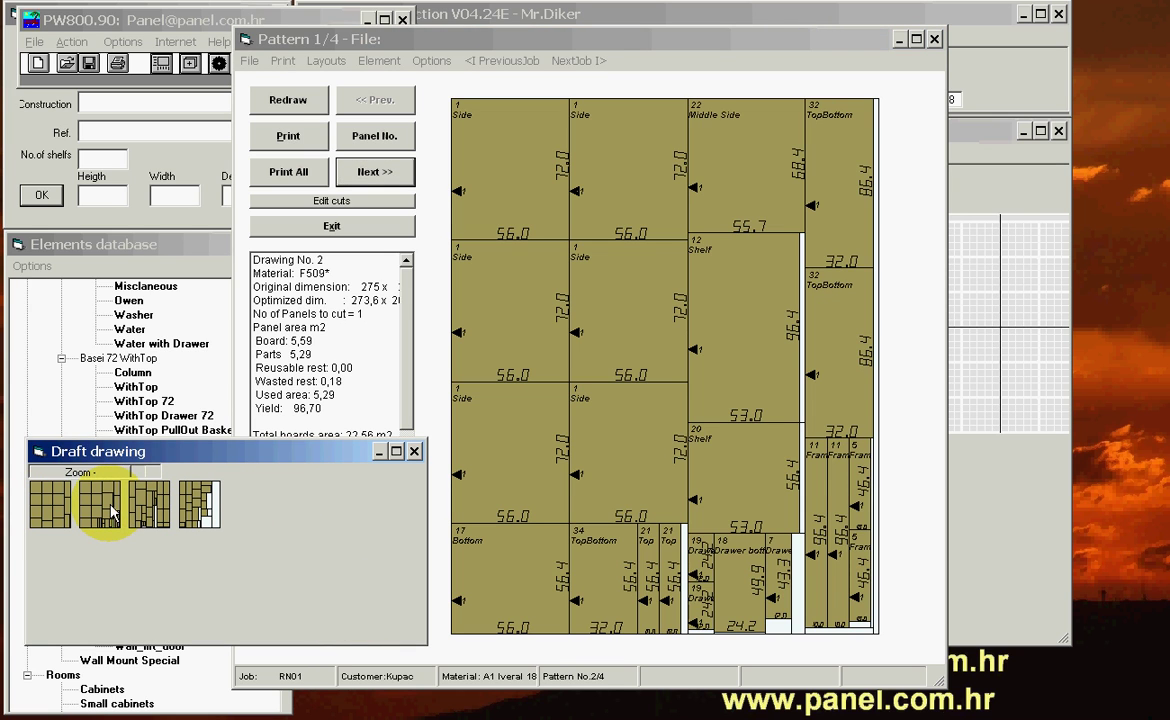
click(197, 510)
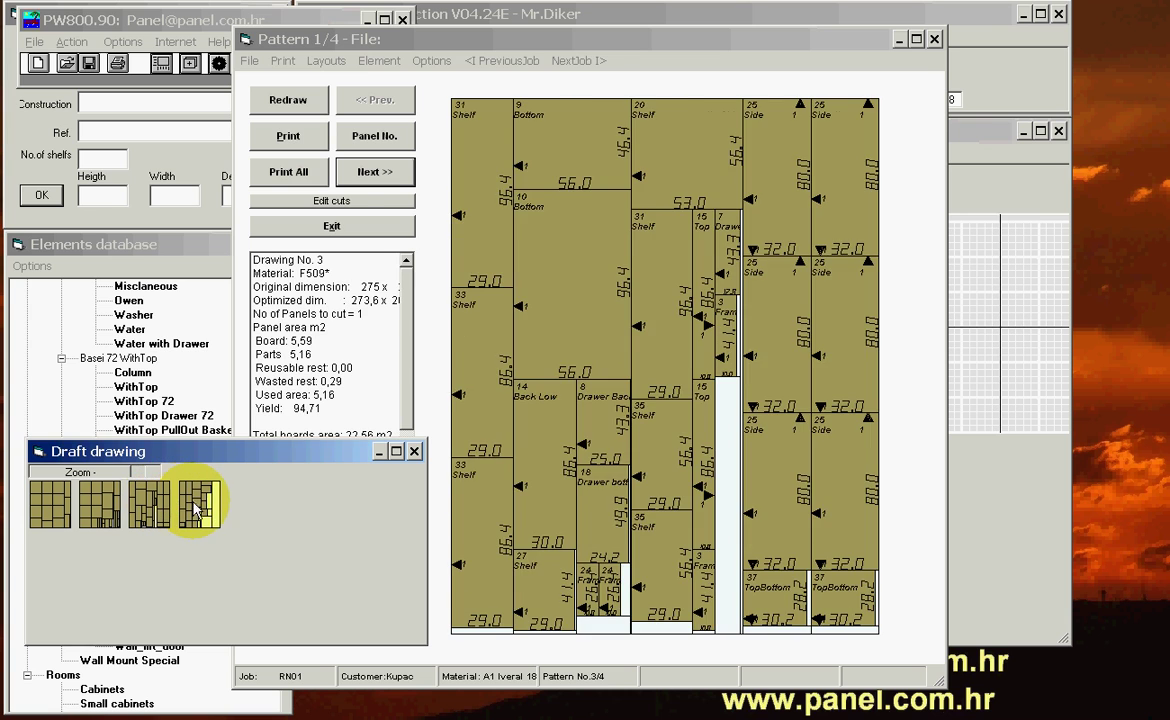
click(197, 510)
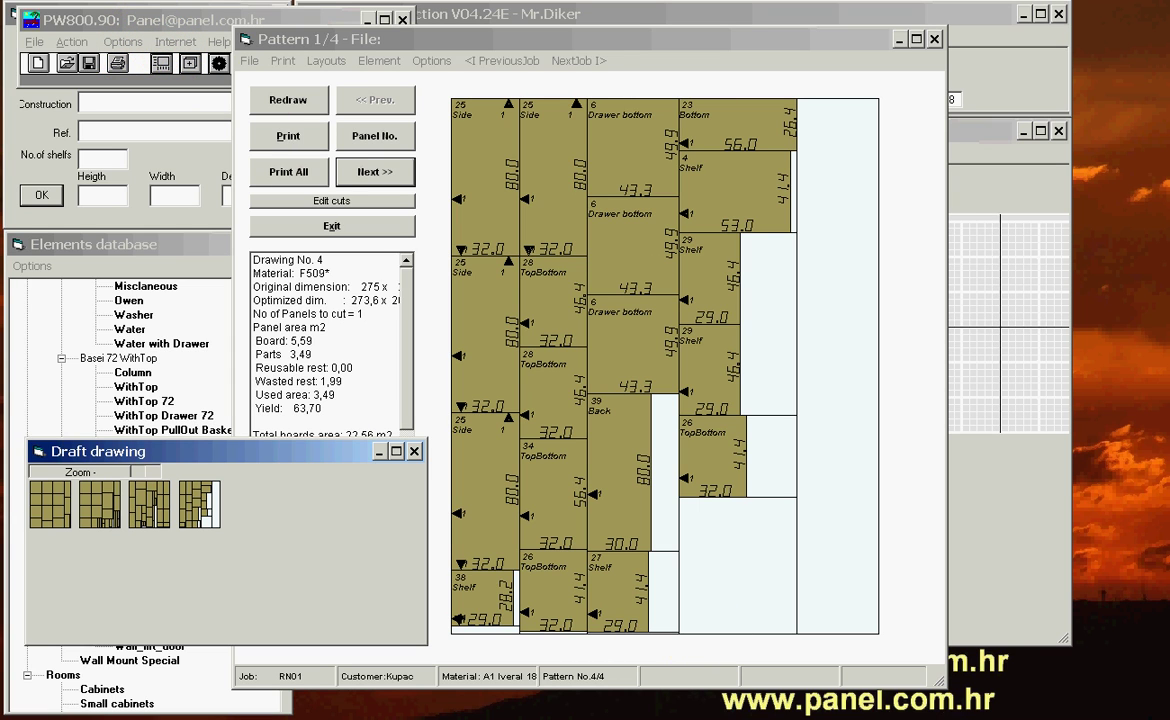
click(935, 38)
click(414, 453)
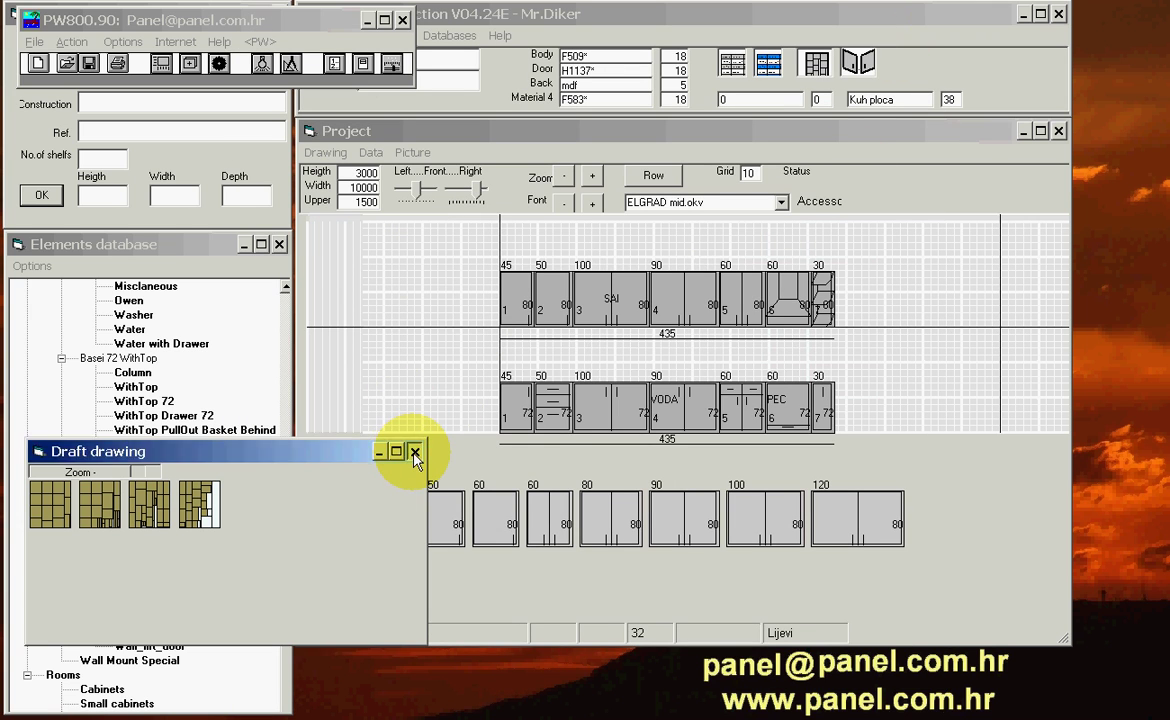
- Close the pattern thumbnails window and cancel the Element constructor import dialog
click(34, 42)
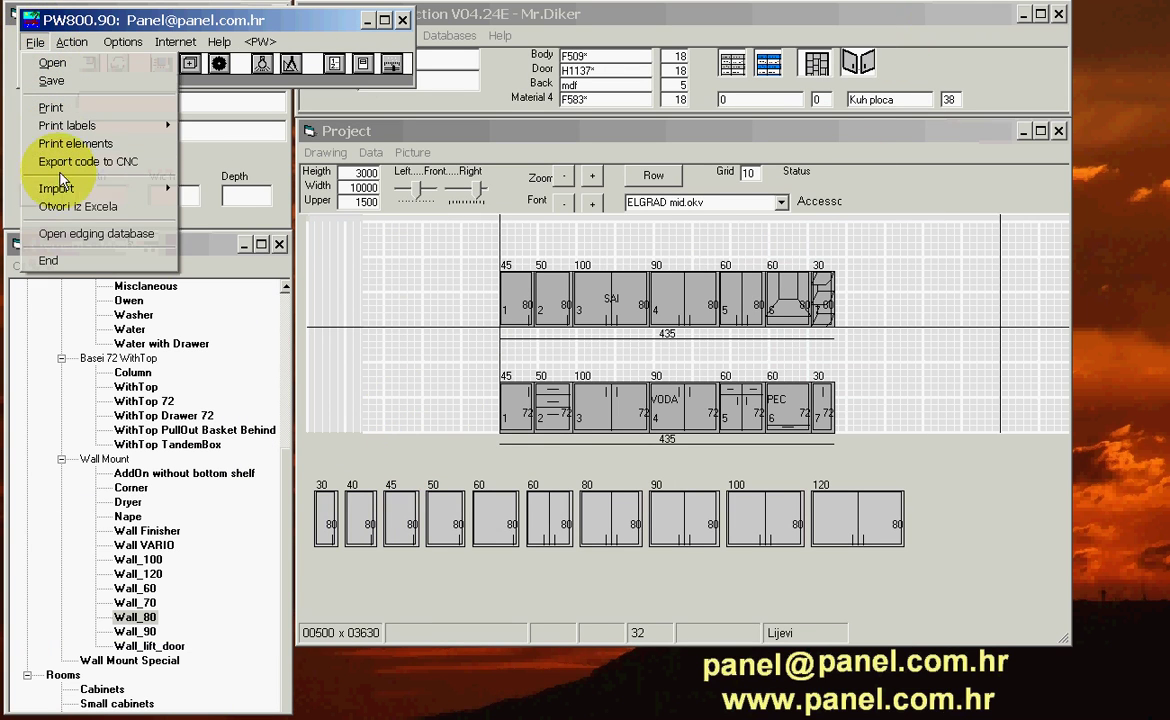
mouse_move(243, 224)
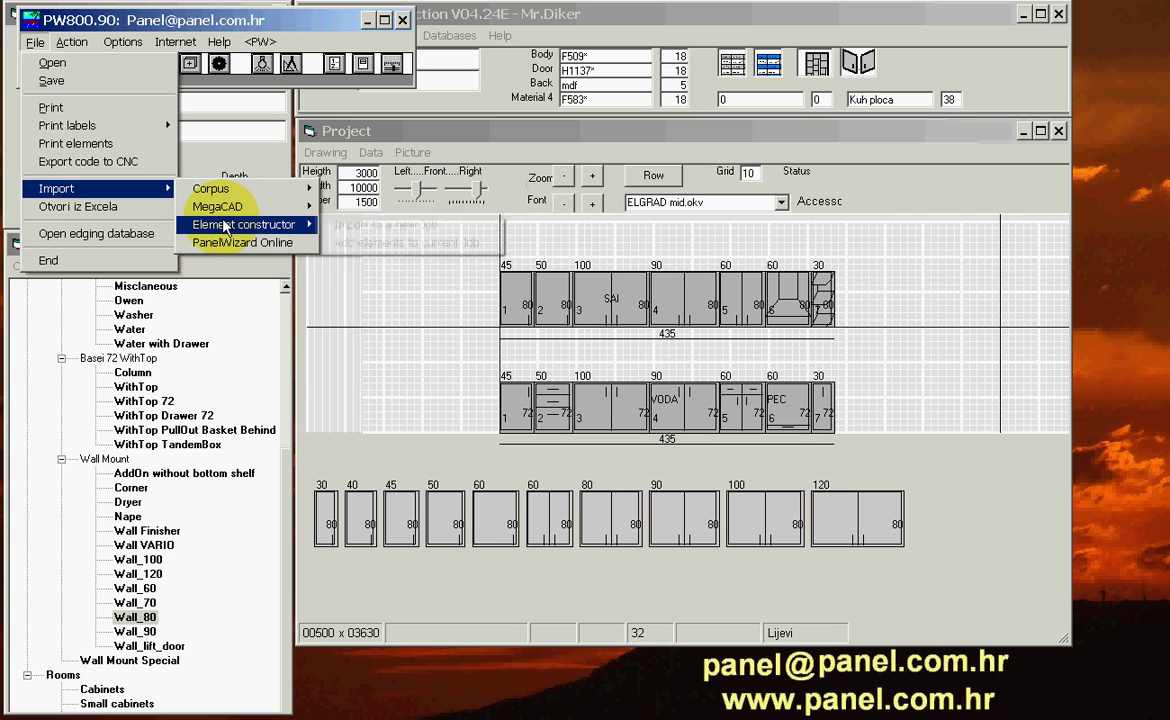
click(385, 227)
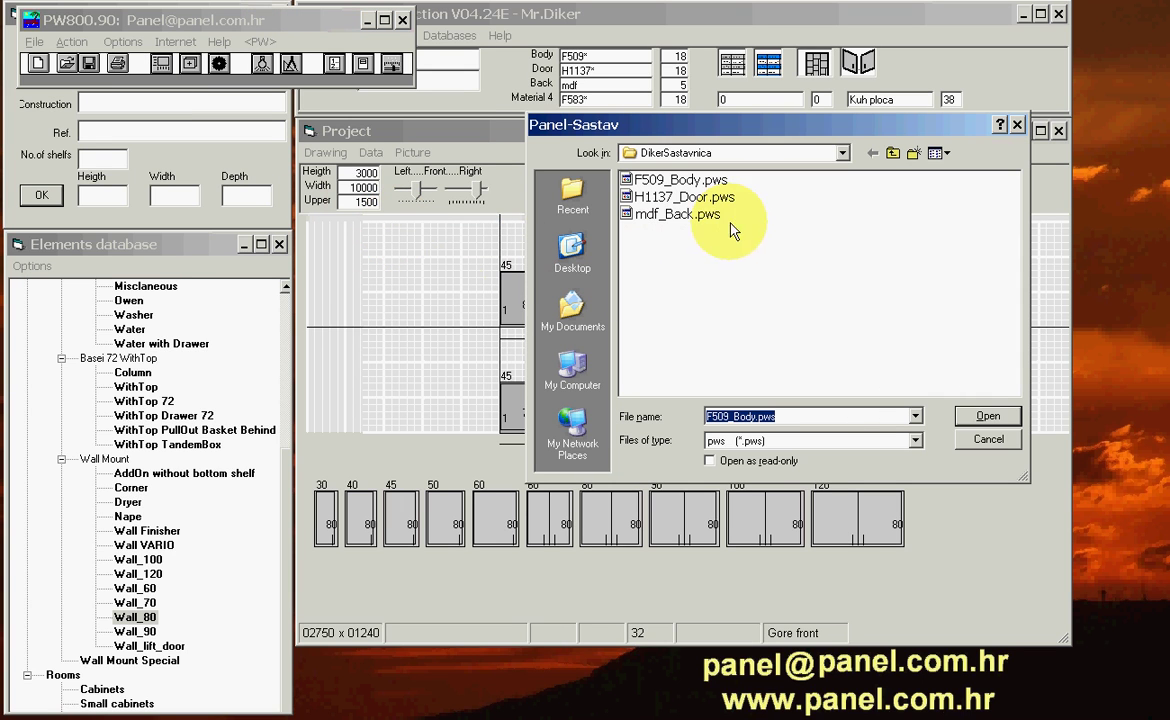
click(1017, 124)
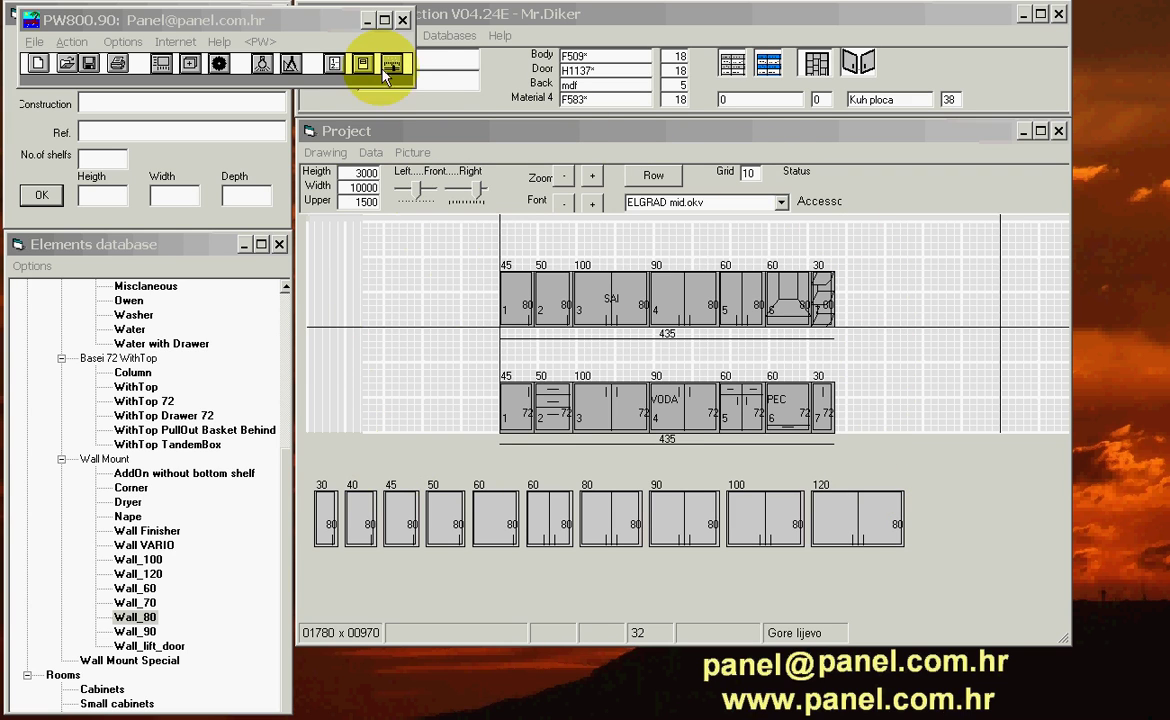
- Close PW800, then open the 100 cm wall cabinet's actions and dismiss them unchanged
click(403, 19)
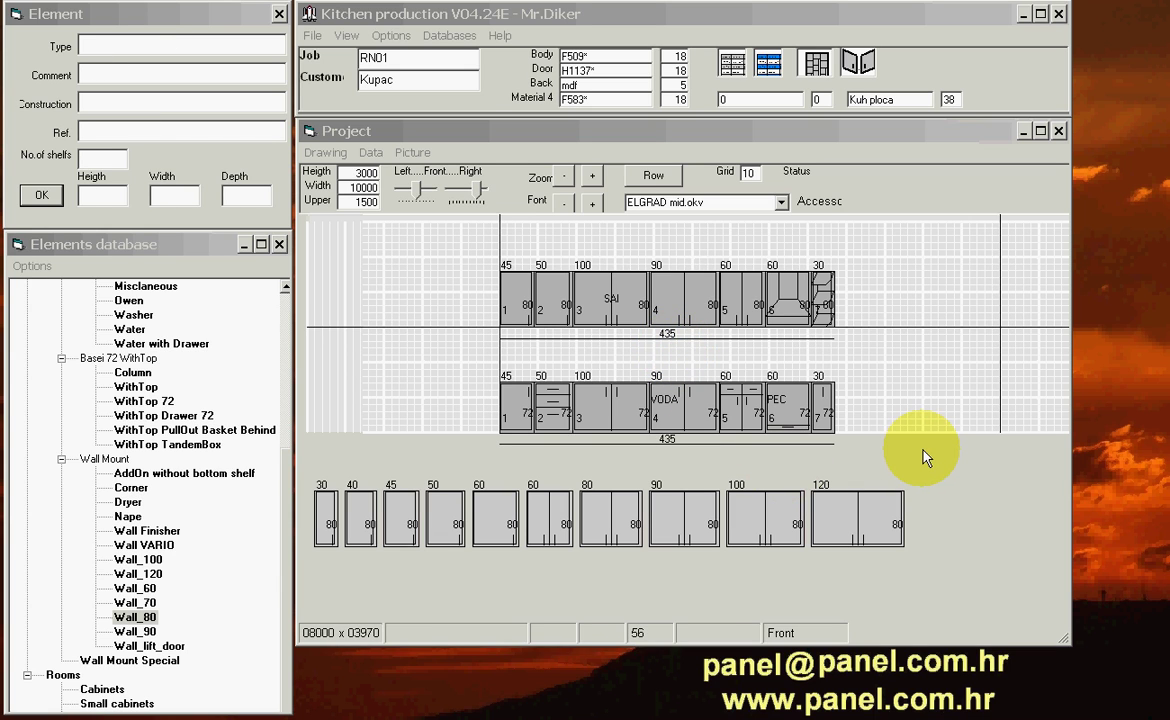
click(770, 512)
right_click(765, 513)
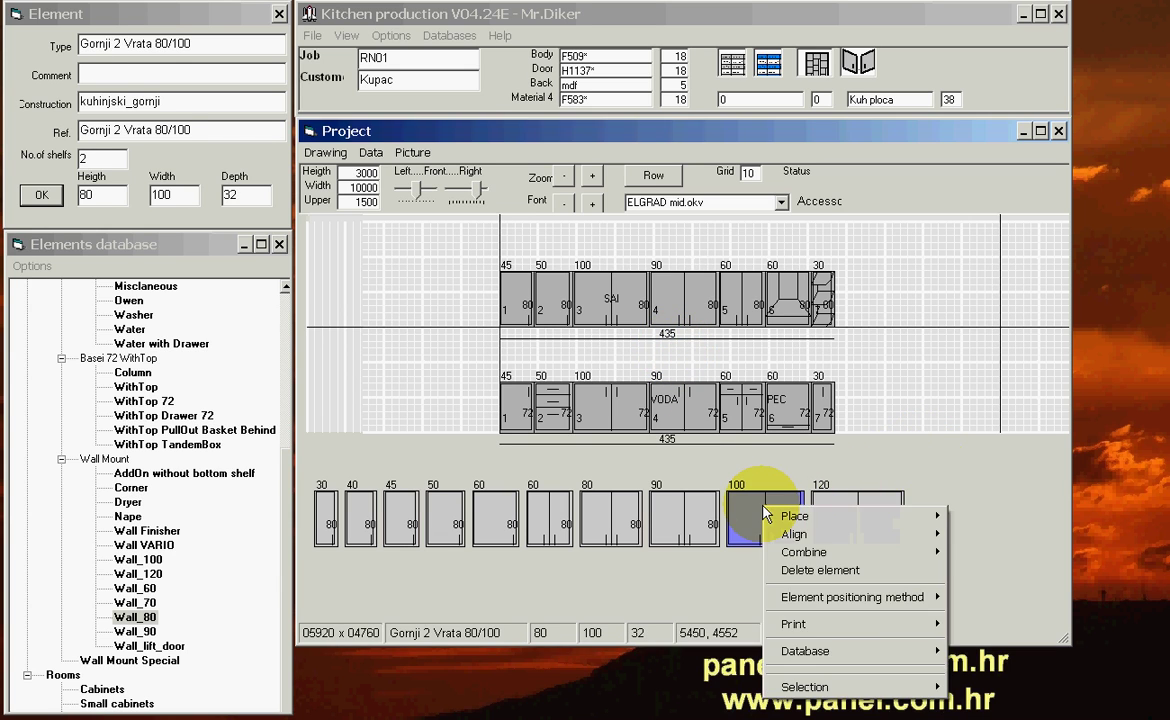
mouse_move(806, 651)
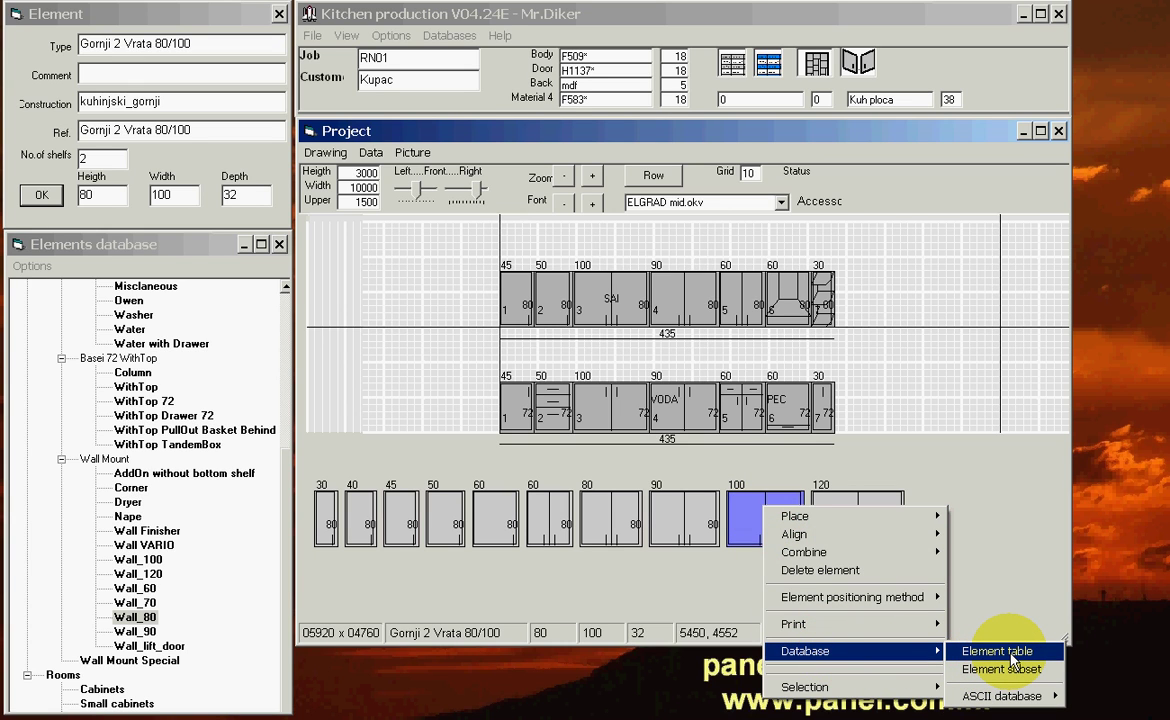
click(958, 418)
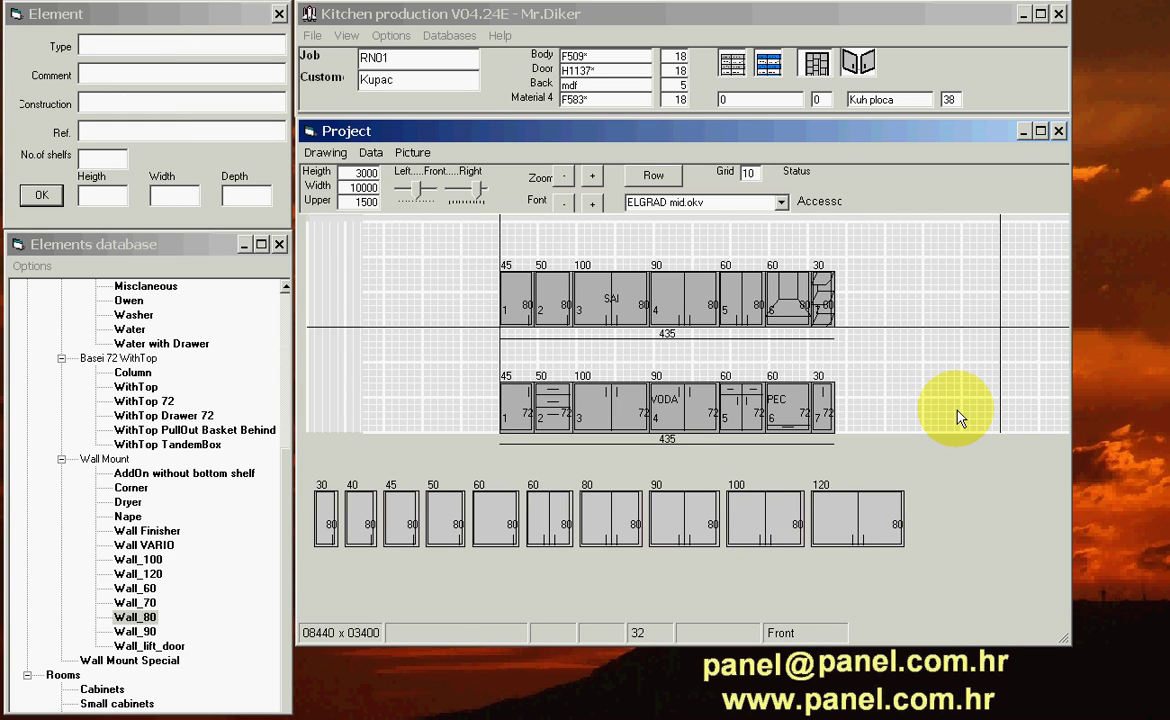